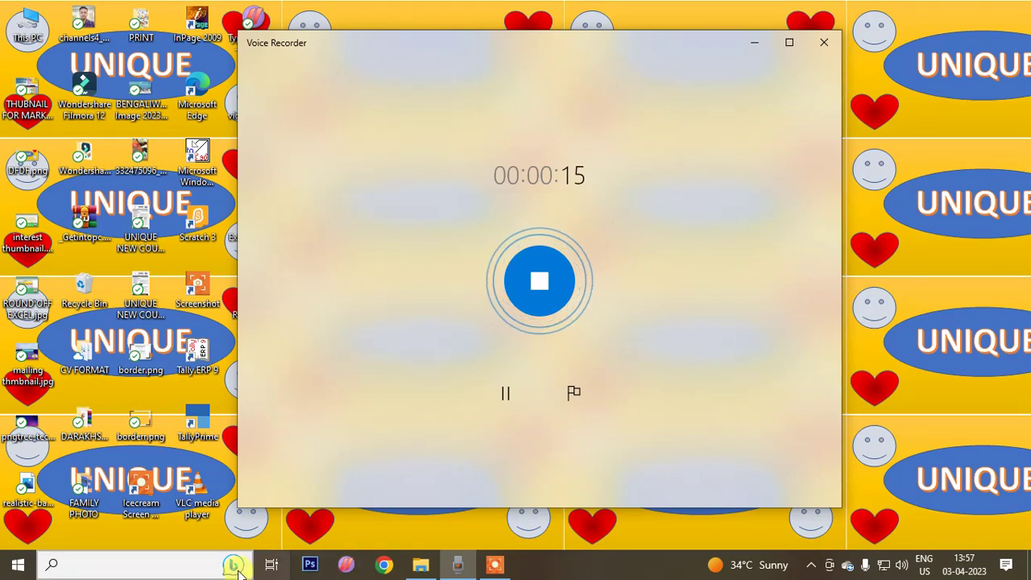
Step: Launch Excel from the Windows search box and maximize its start window
click(129, 565)
text(excel)
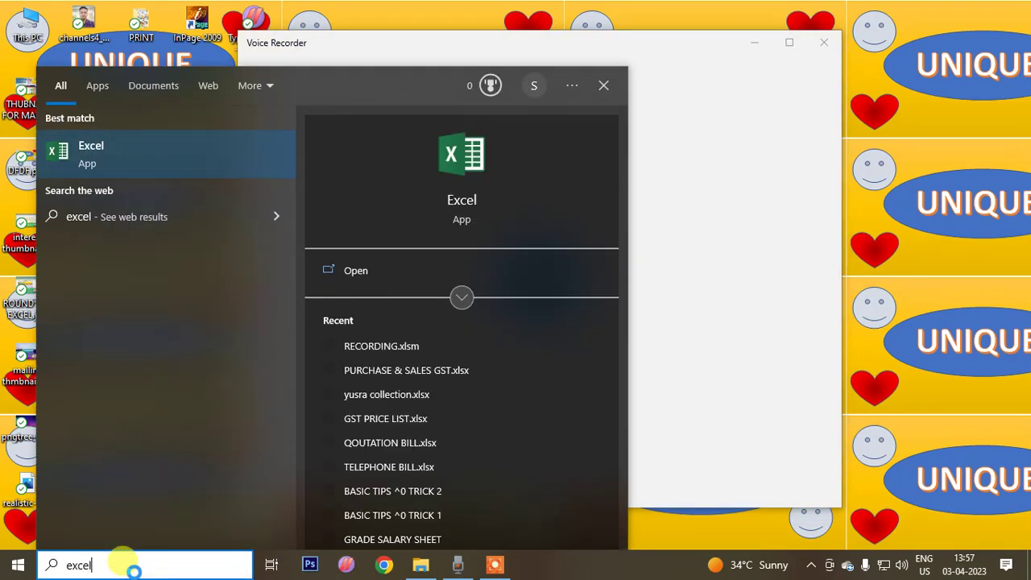
key(Return)
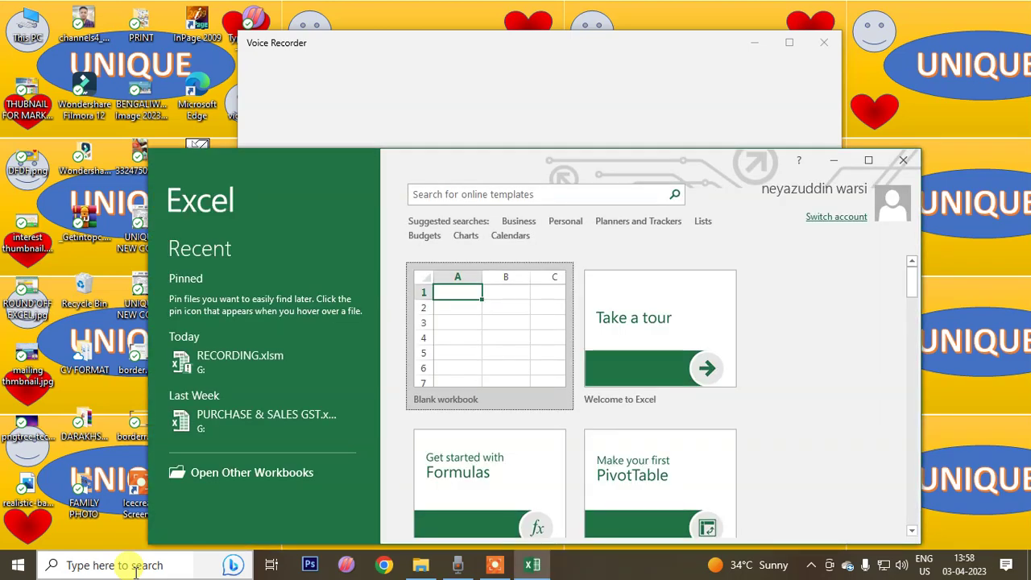
click(868, 160)
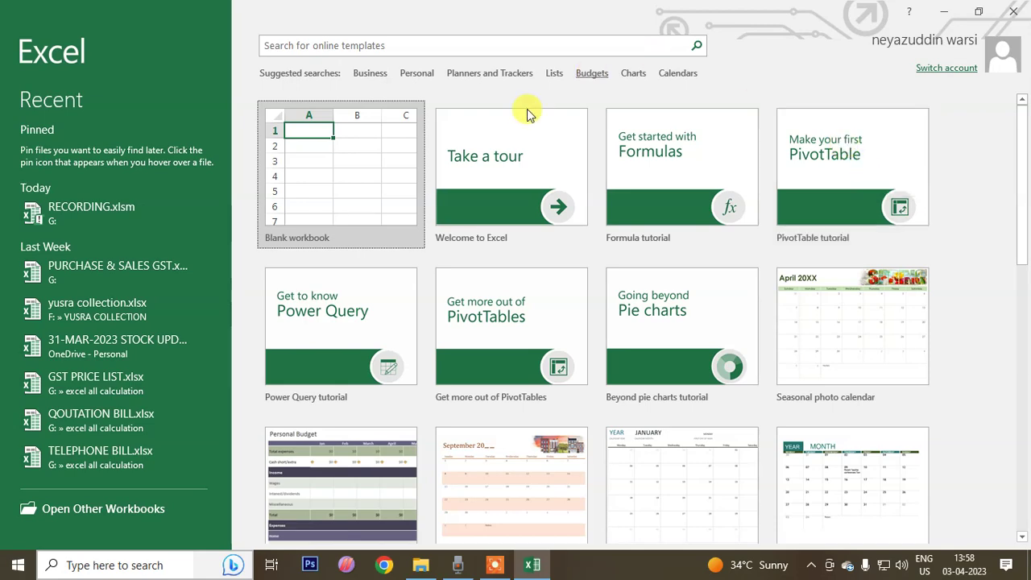
Step: Create a new Blank workbook, Book1, from the Excel start screen
click(288, 133)
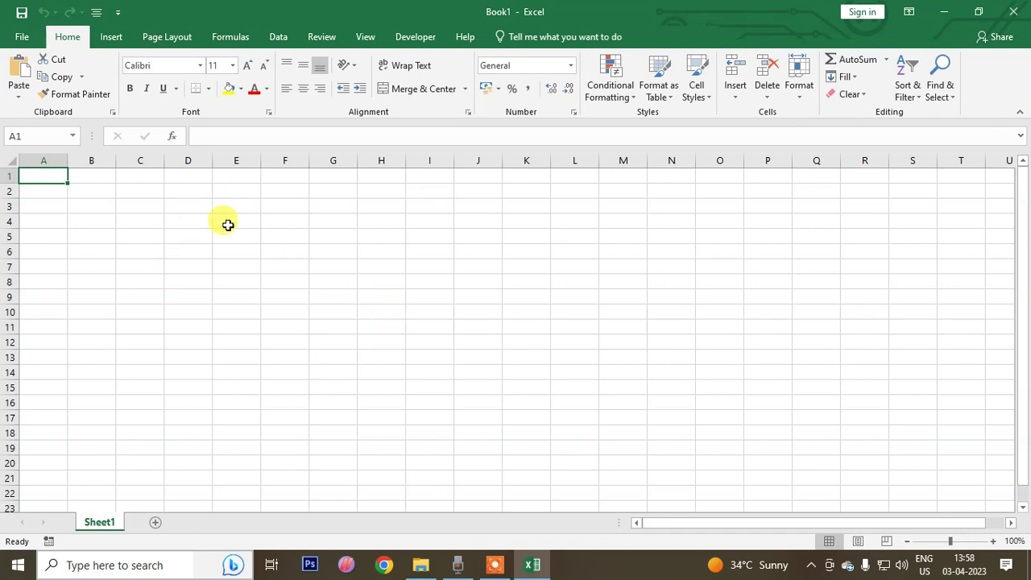
Step: Zoom in and enter PRODUCT in A1, MATERIAL in C1, QNTY in E1 and INVOICE VALUE(RS) in G1
ctrl+scroll(228, 246, up, 2)
ctrl+scroll(229, 247, up, 1)
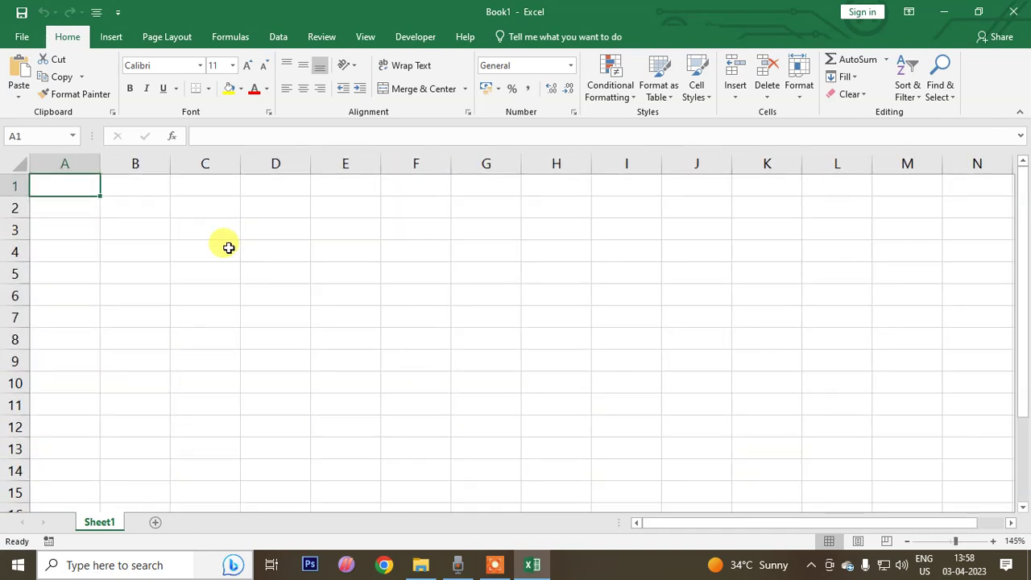
text(PRO)
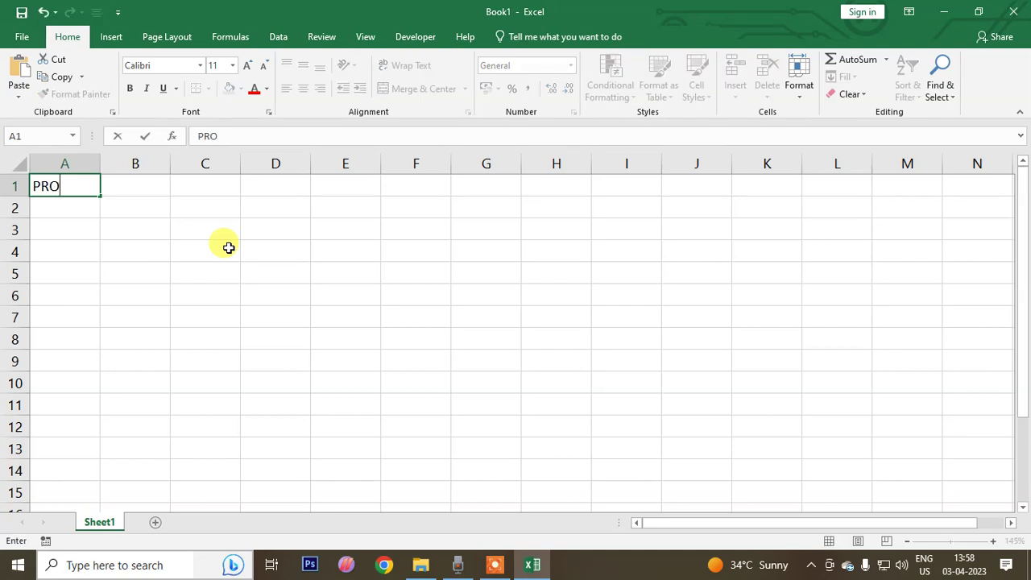
text(DUCT)
key(Tab)
key(Tab)
text(MATER)
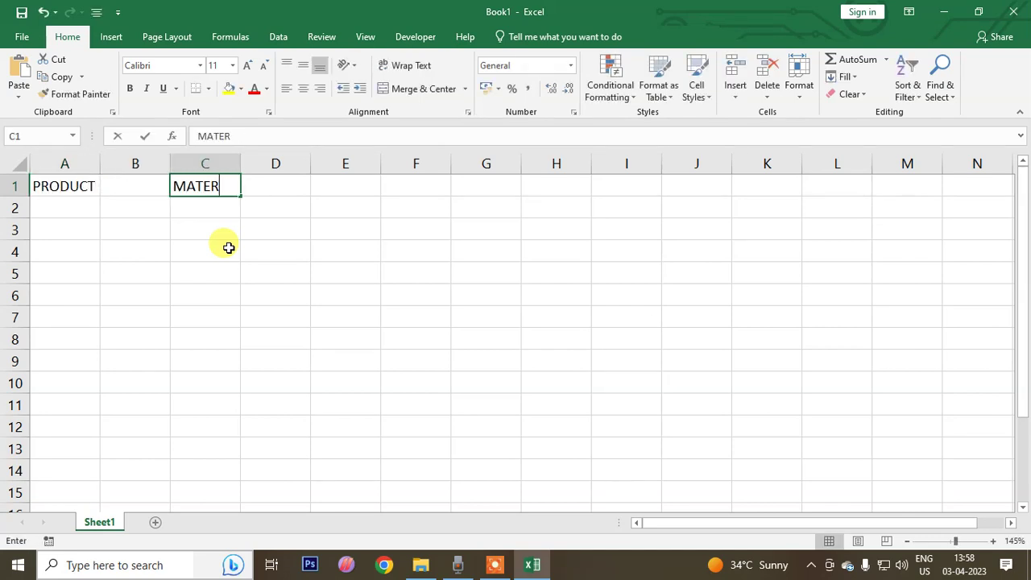
text(IAS)
text(L)
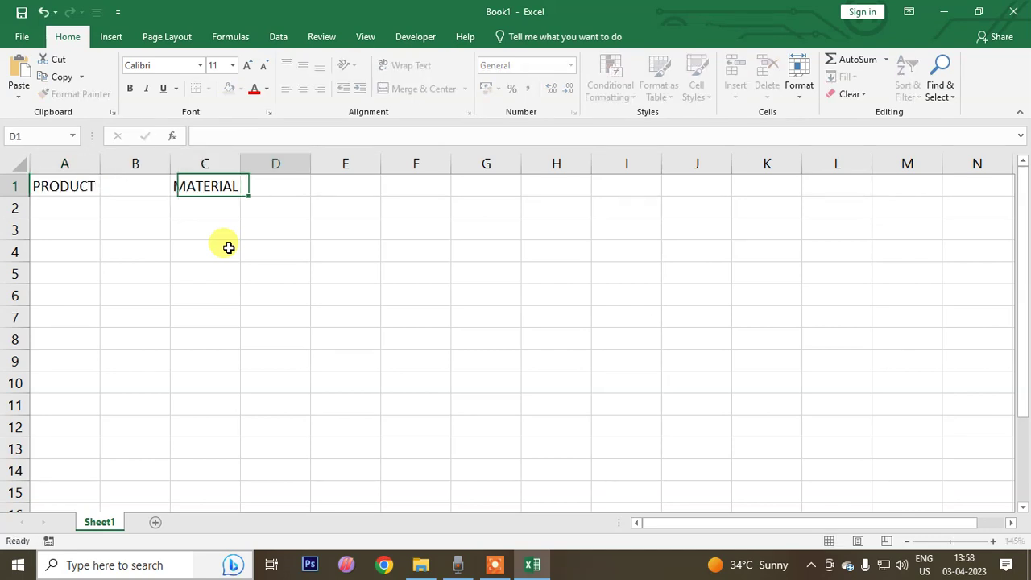
key(Tab)
key(Tab)
text(MATE)
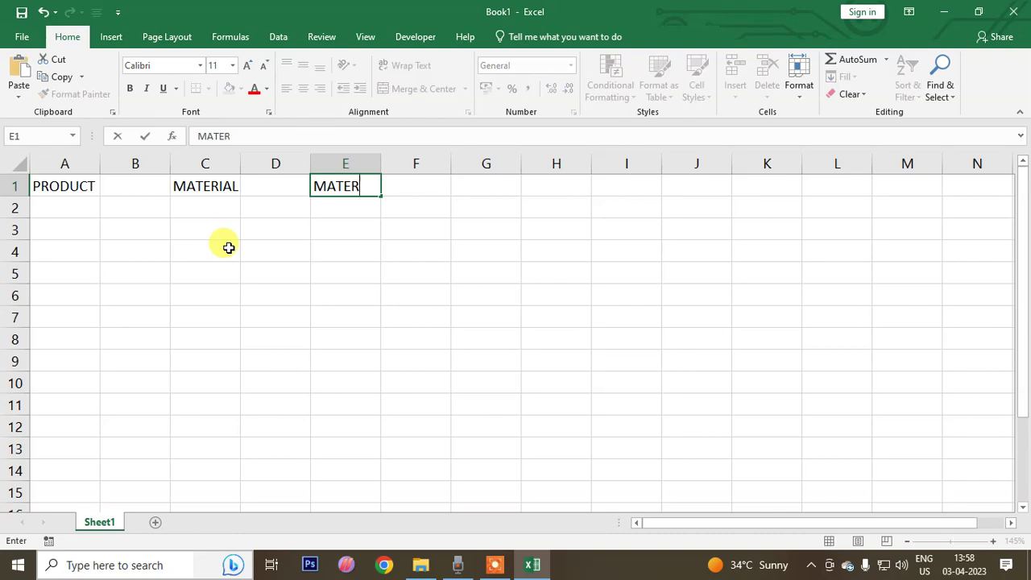
key(BackSpace)
key(BackSpace)
key(BackSpace)
key(BackSpace)
text(QN)
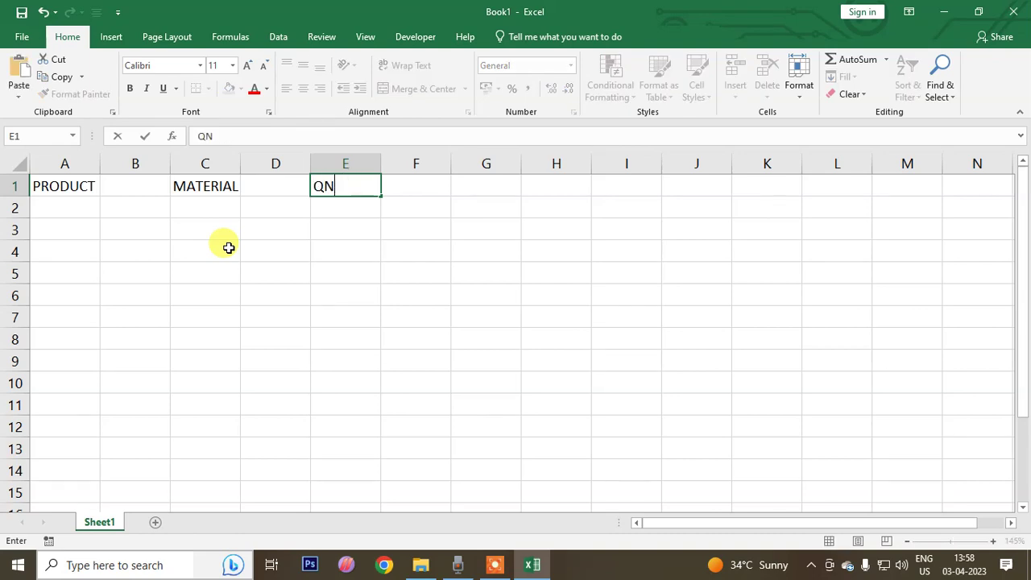
key(Tab)
key(Tab)
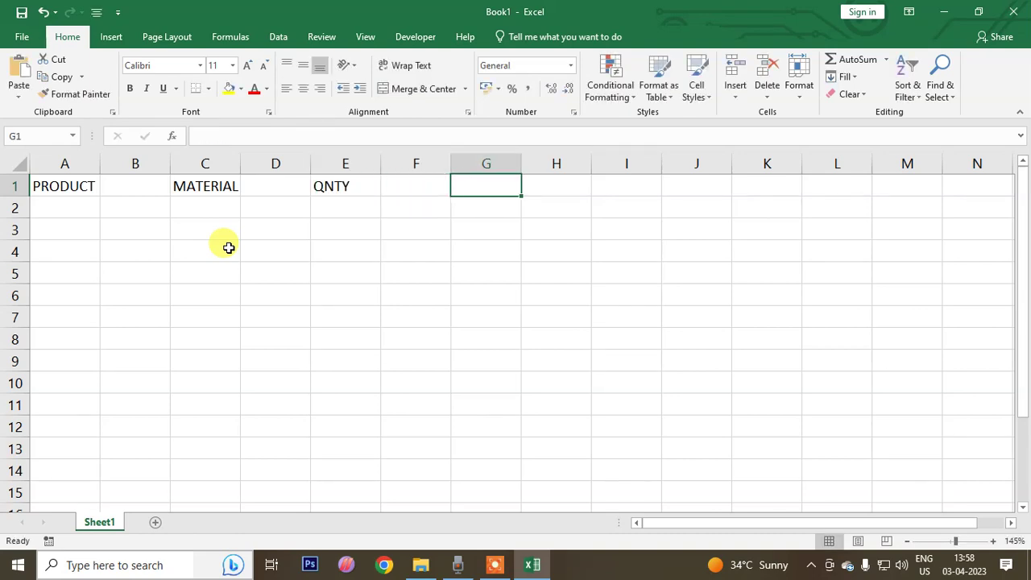
text(INV)
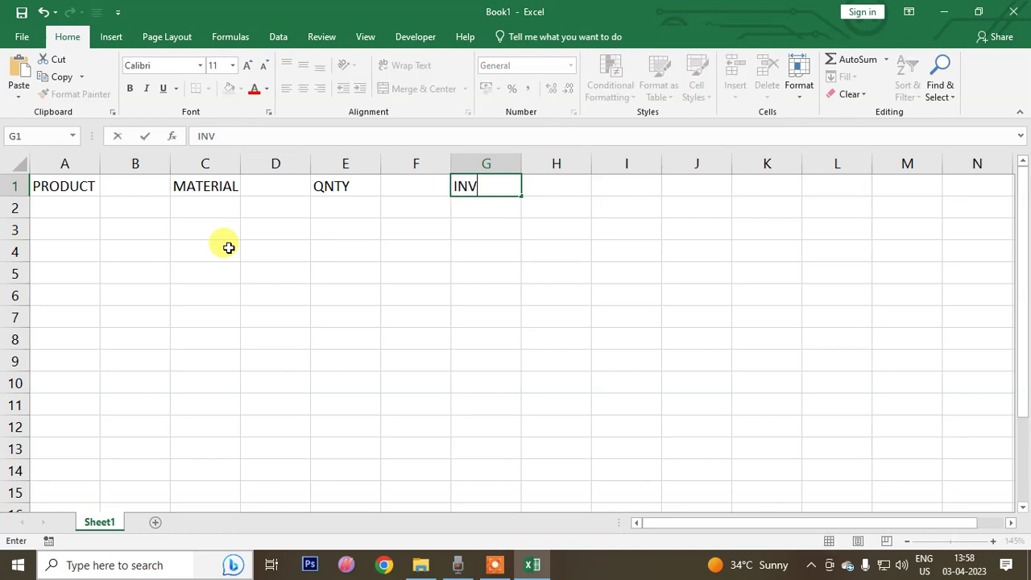
text(OICE VALUE(RS)
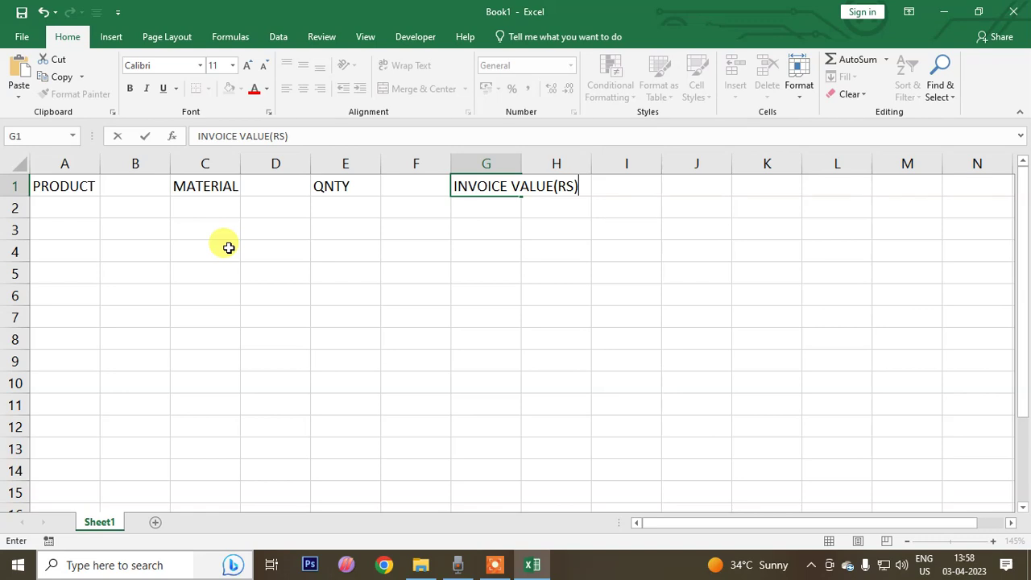
key(Return)
key(Return)
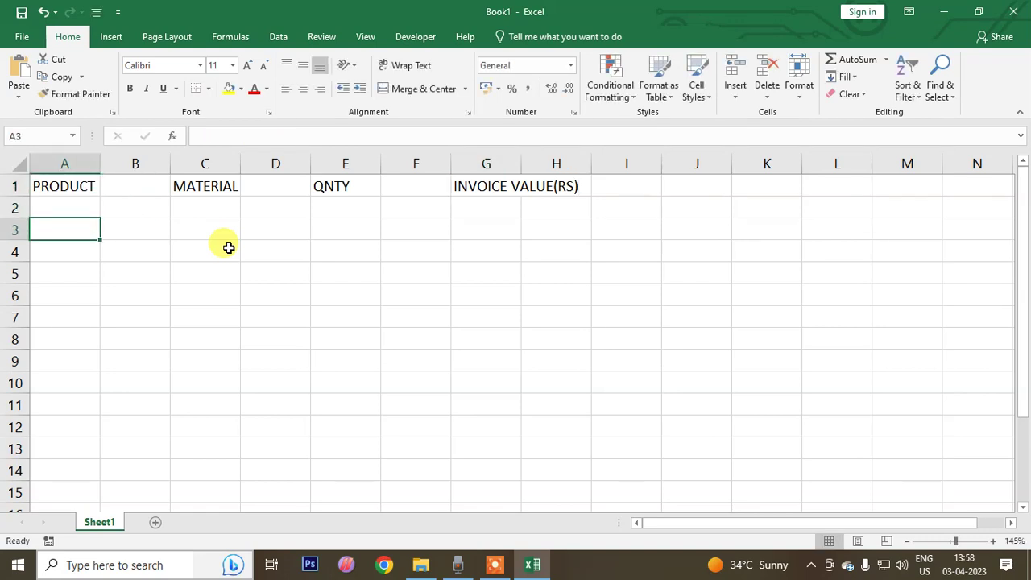
Step: Put CALCULATION in B3 and list BASIC, CASH DISC., LOCATIONAL DISC. and AMOUNT in C4:C7
key(Tab)
text(CA)
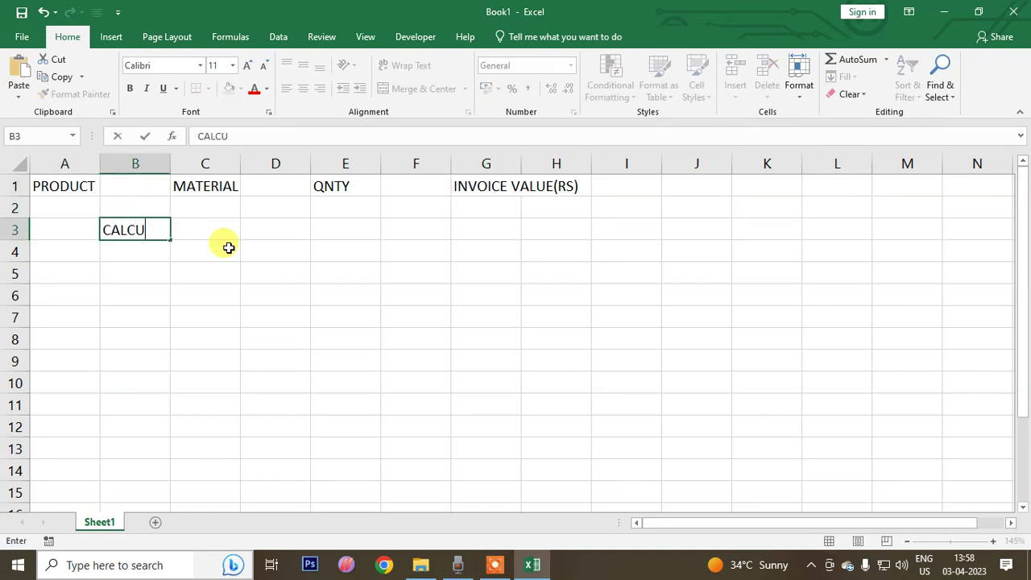
text(LCULATION)
key(Return)
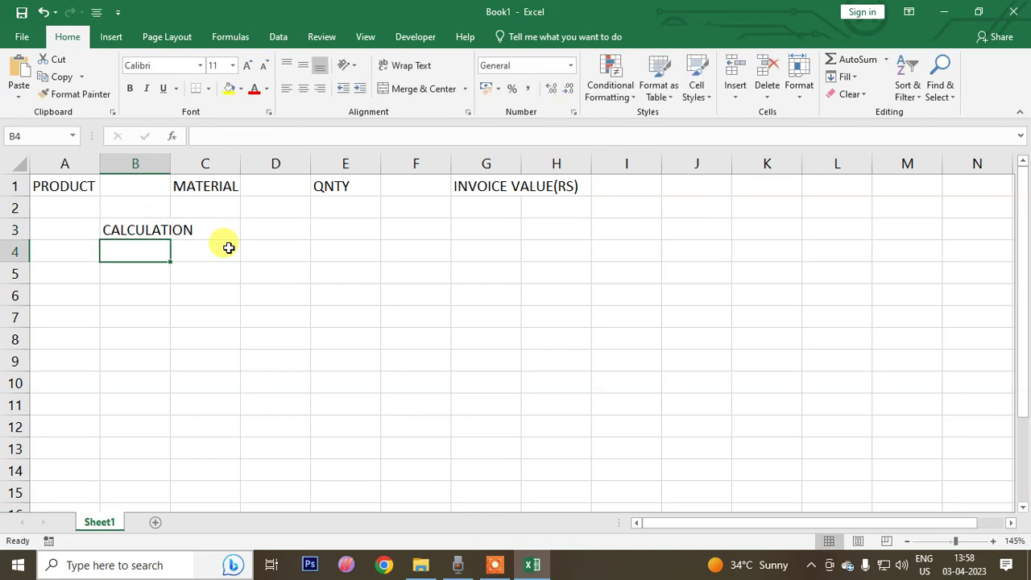
click(229, 248)
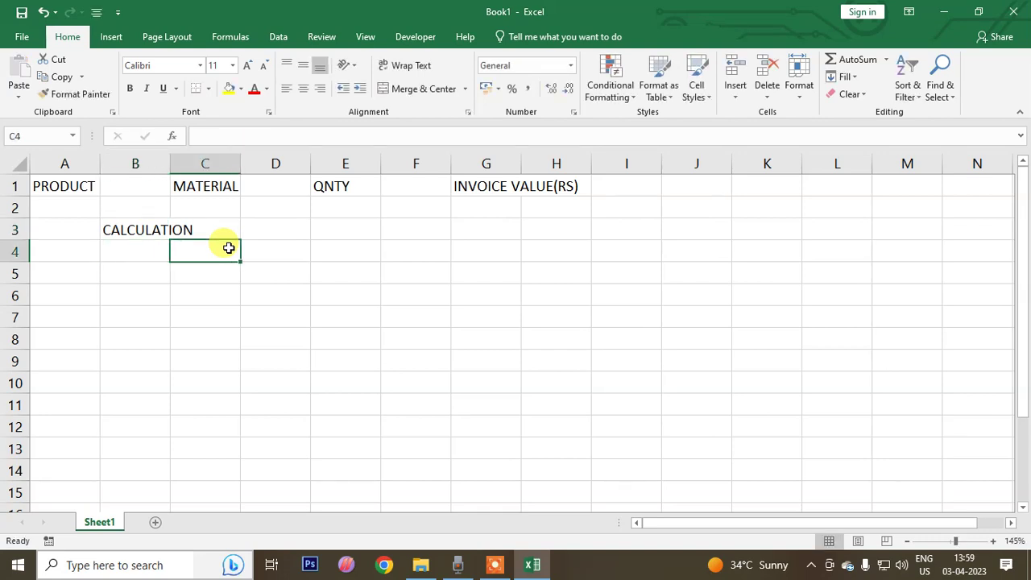
text(BASIC)
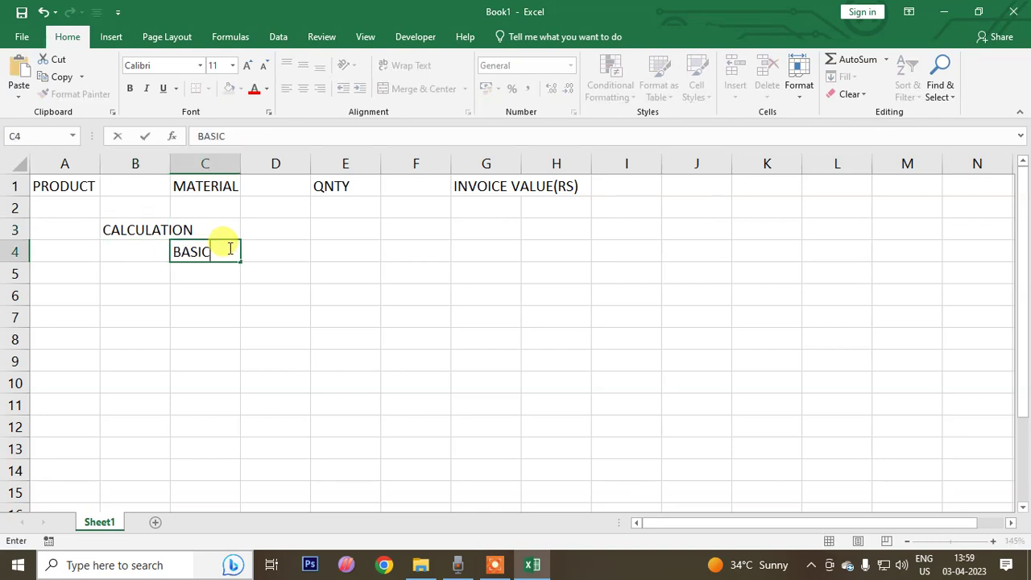
key(Return)
text(CASH D)
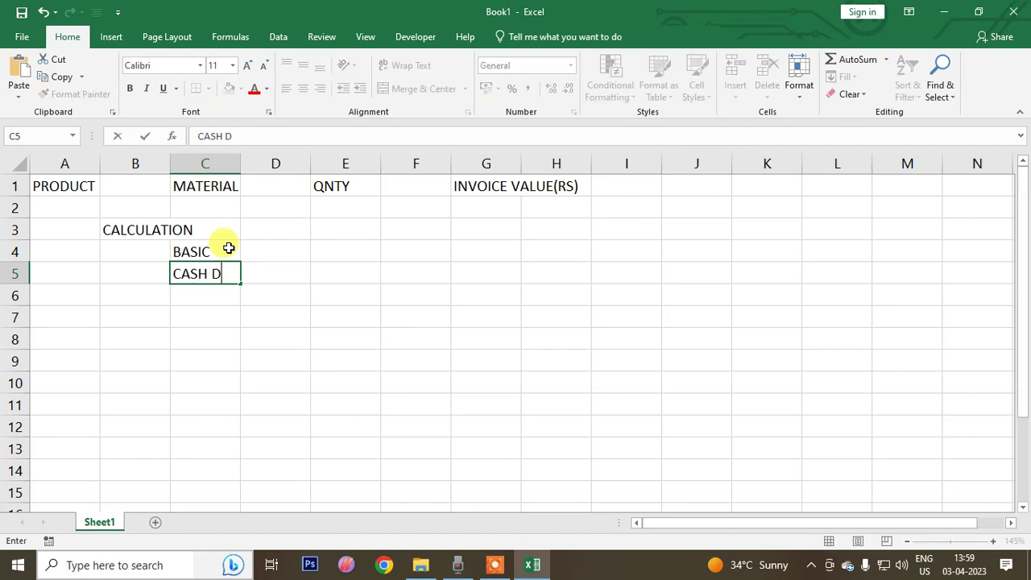
text(ISC.)
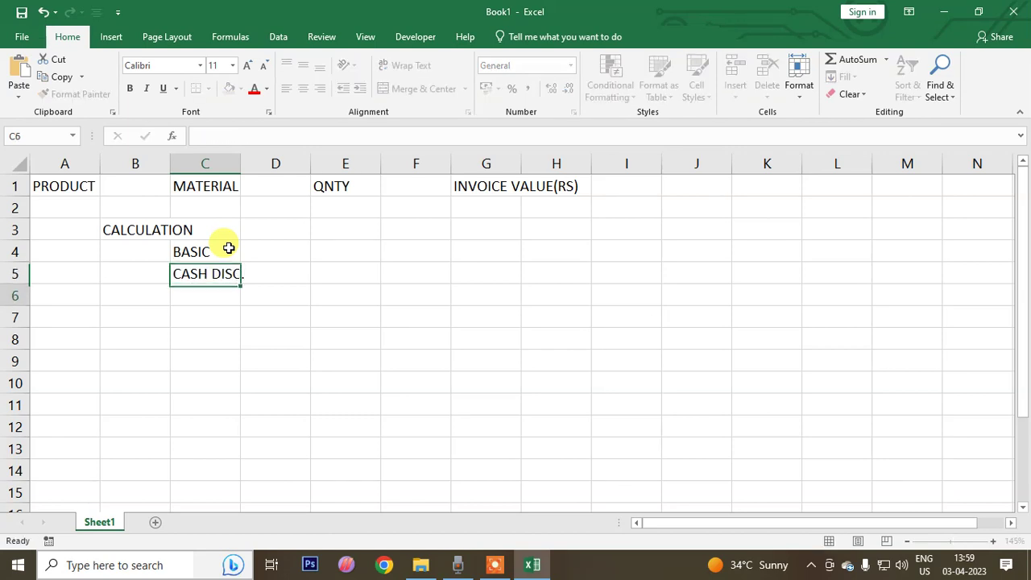
key(Return)
text(LOCATI)
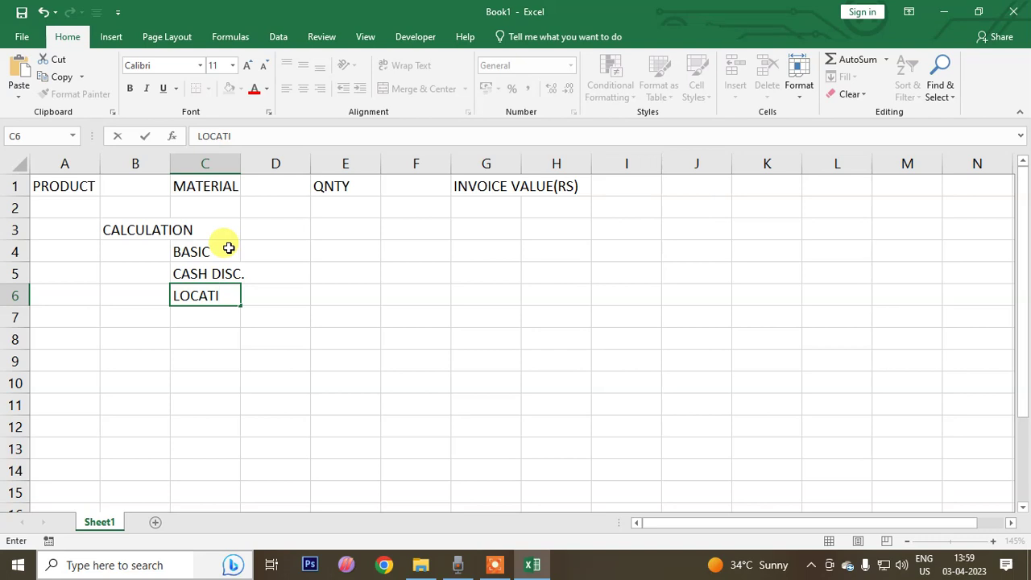
text(ONAL )
text(DISC)
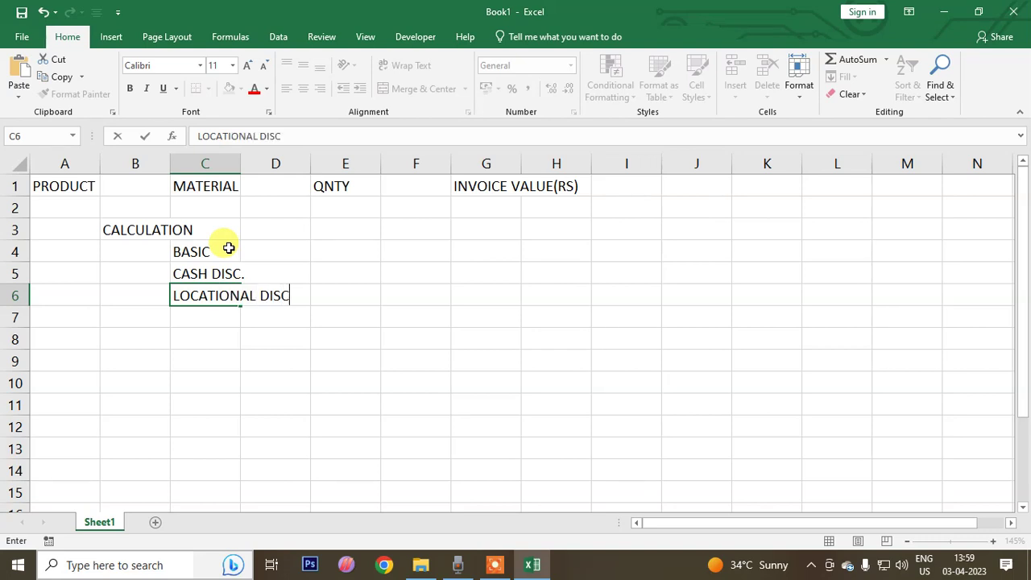
text(.)
key(Return)
text(AMOUNT)
key(Return)
Step: Continue column C with EXCISE DUTY, EDU CESS, FREIGHT, TOTAL, GST and NET TOTAL
text(EX)
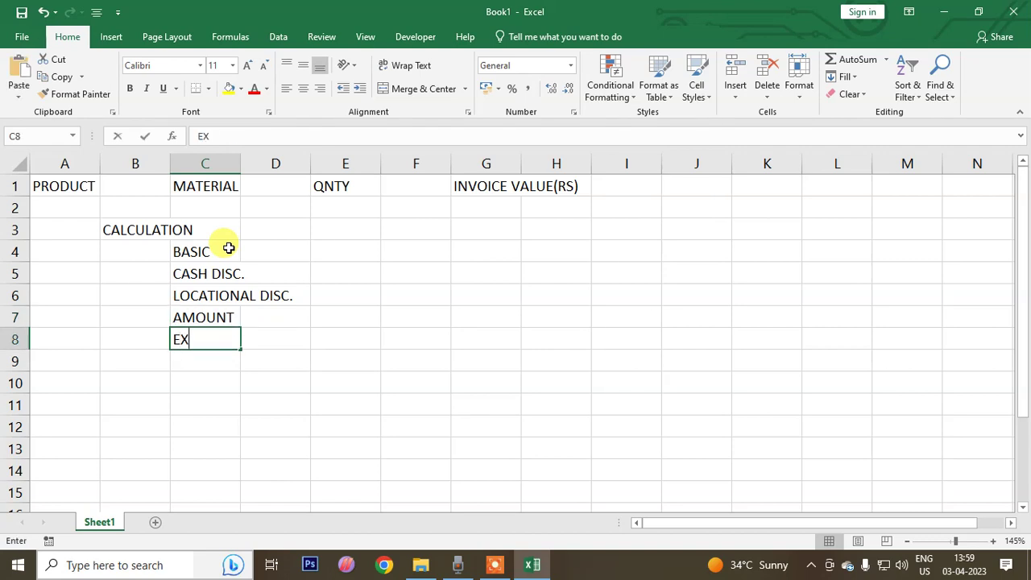
text(CISE DUTY)
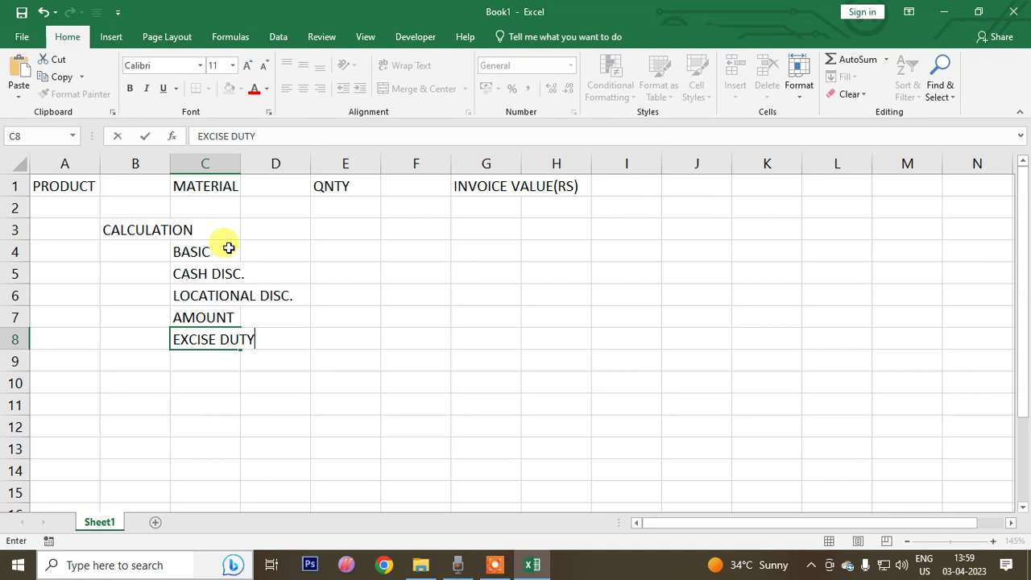
key(Return)
text(EDU C)
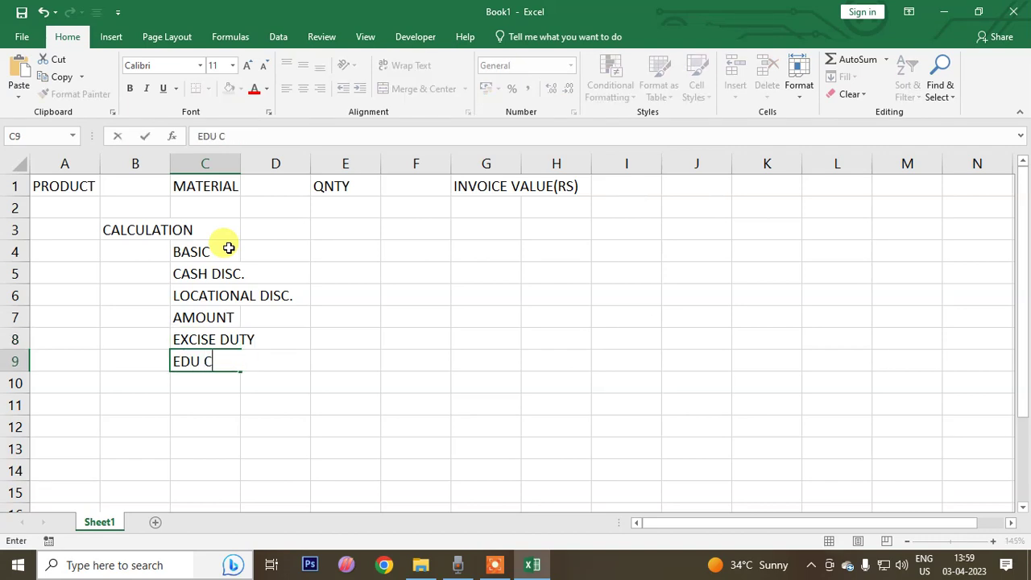
text(ESS)
key(Return)
text(FREIGHT)
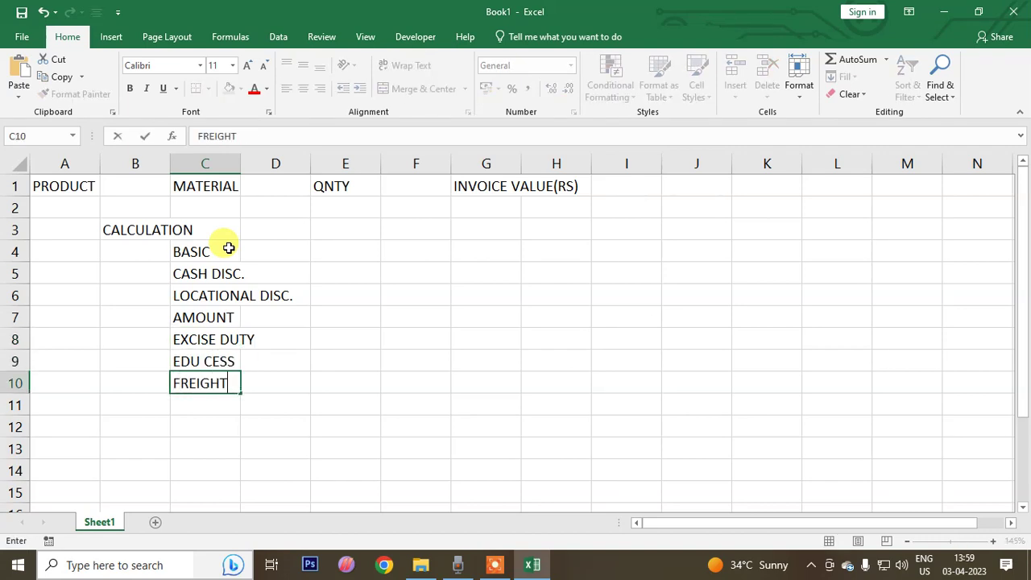
key(Return)
text(TOTAL)
key(Return)
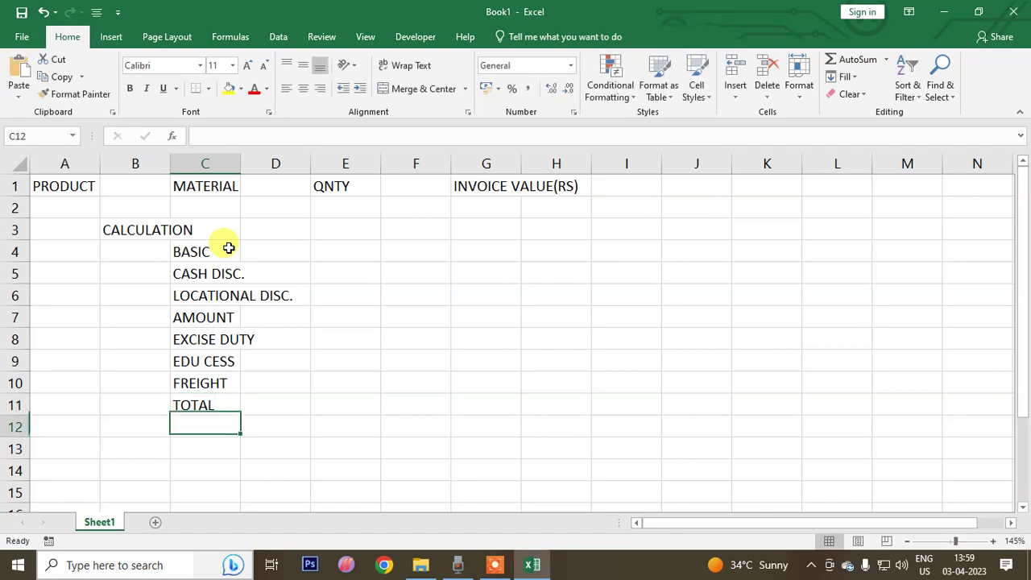
text(GST)
key(Return)
text(NET)
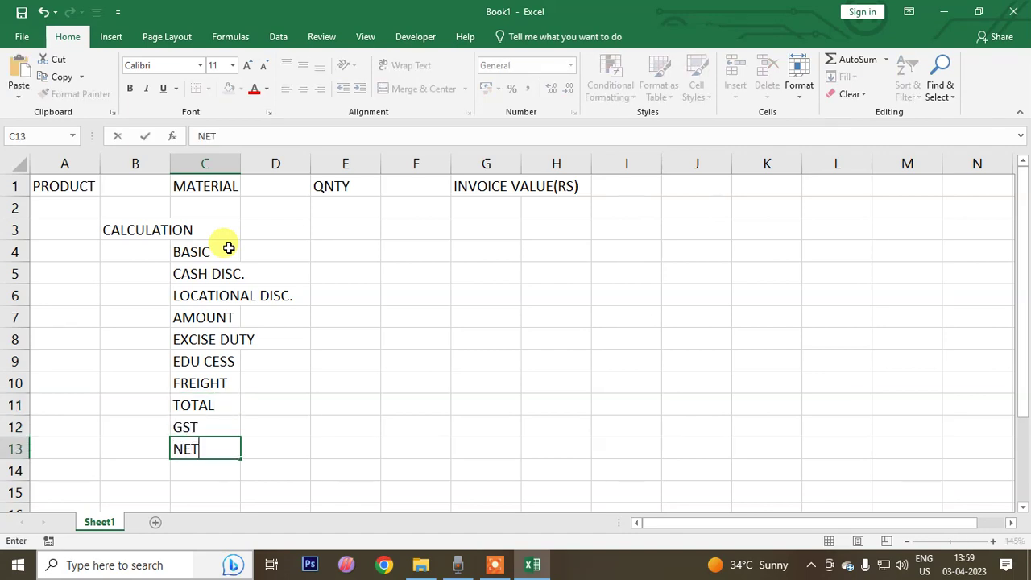
text( TOTAL)
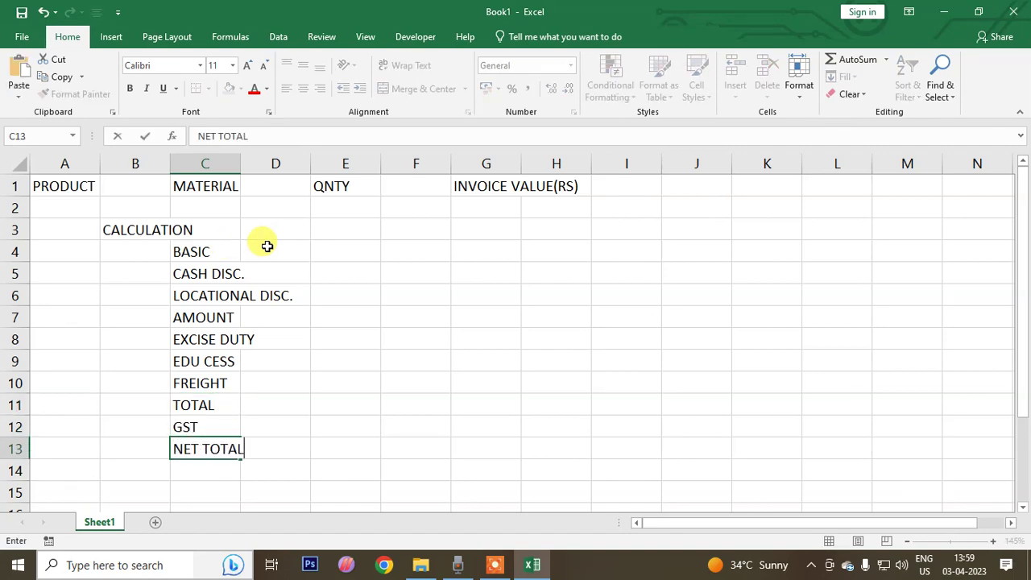
Step: Enter PER PCS in E3 and TOTAL VALUE(RS) in G3
click(335, 222)
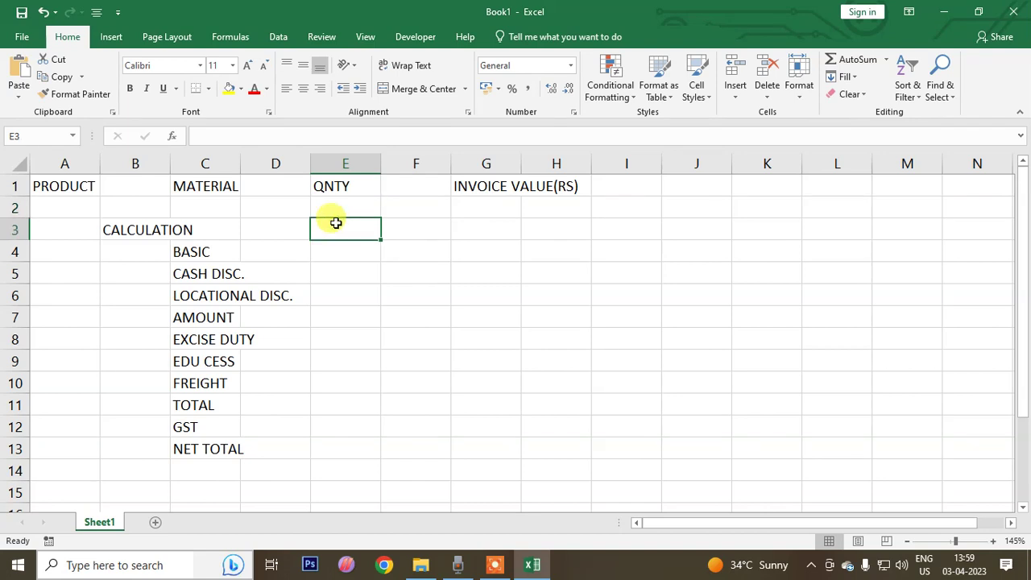
text(PER PCS)
key(Tab)
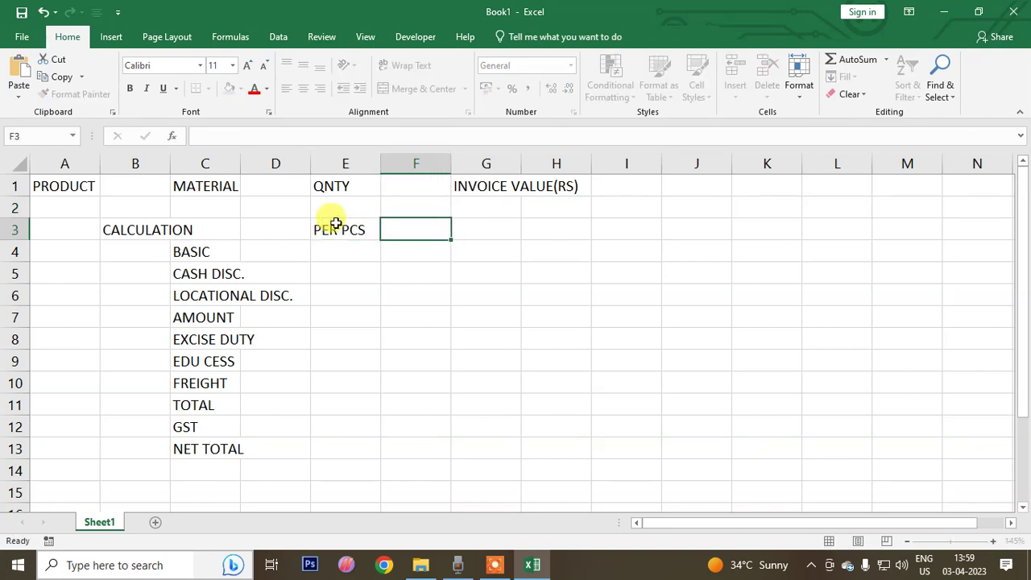
key(Tab)
text(TOTAL VAL)
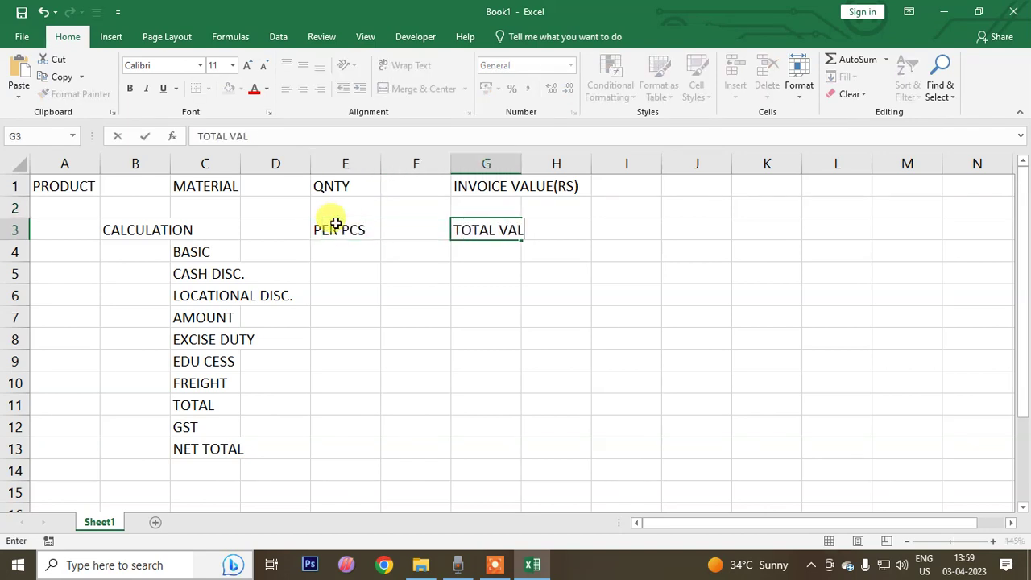
text(UE(RS)
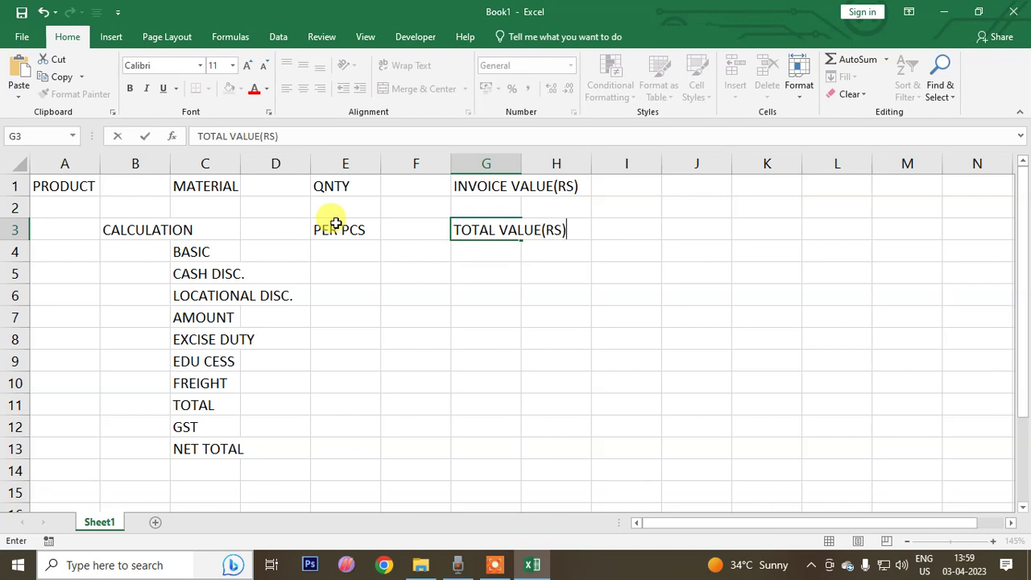
click(498, 287)
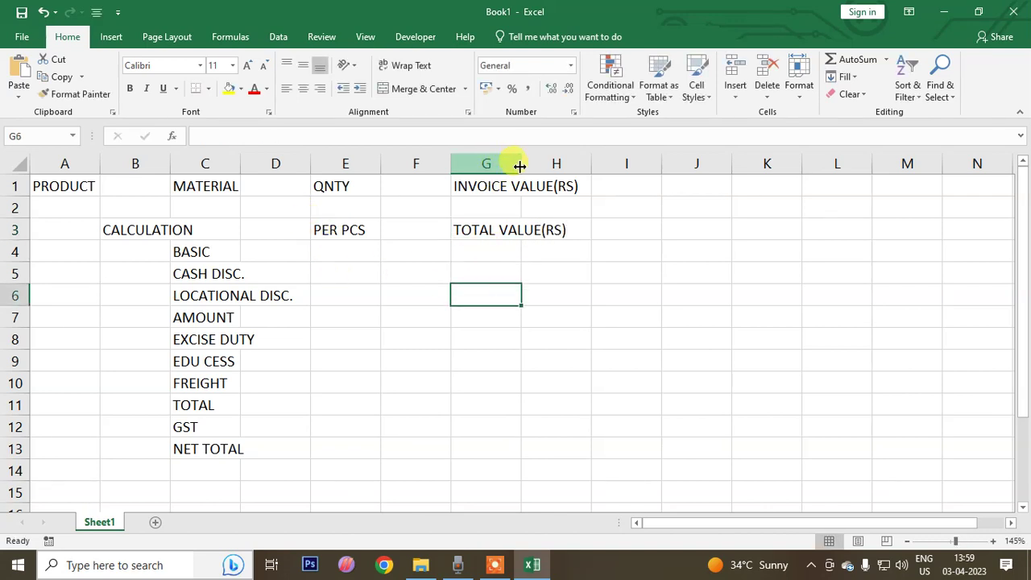
Step: Select the seven heading cells and make them bold and centred
click(80, 186)
ctrl+click(138, 229)
ctrl+click(207, 192)
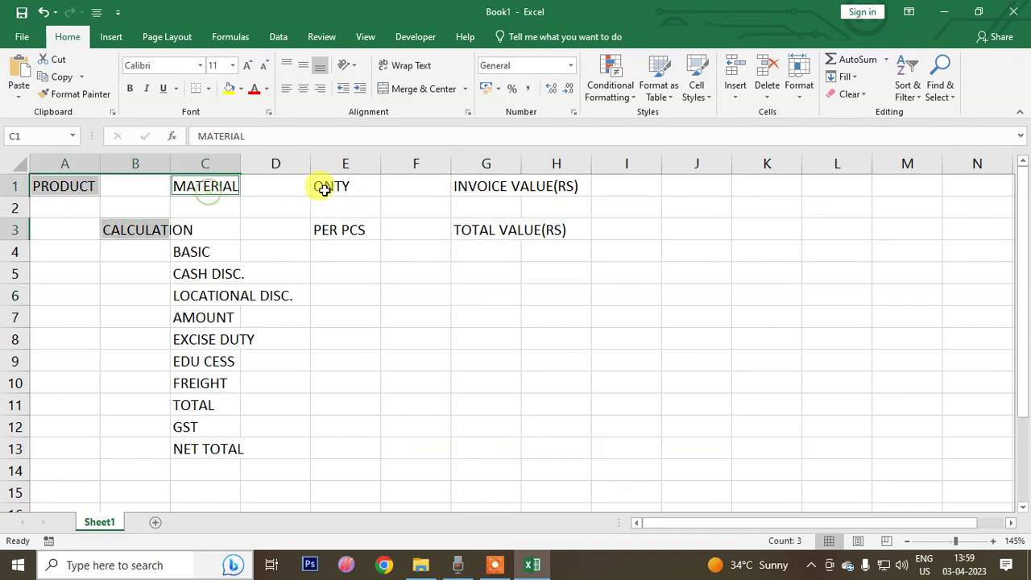
ctrl+click(324, 189)
ctrl+click(340, 230)
ctrl+click(478, 188)
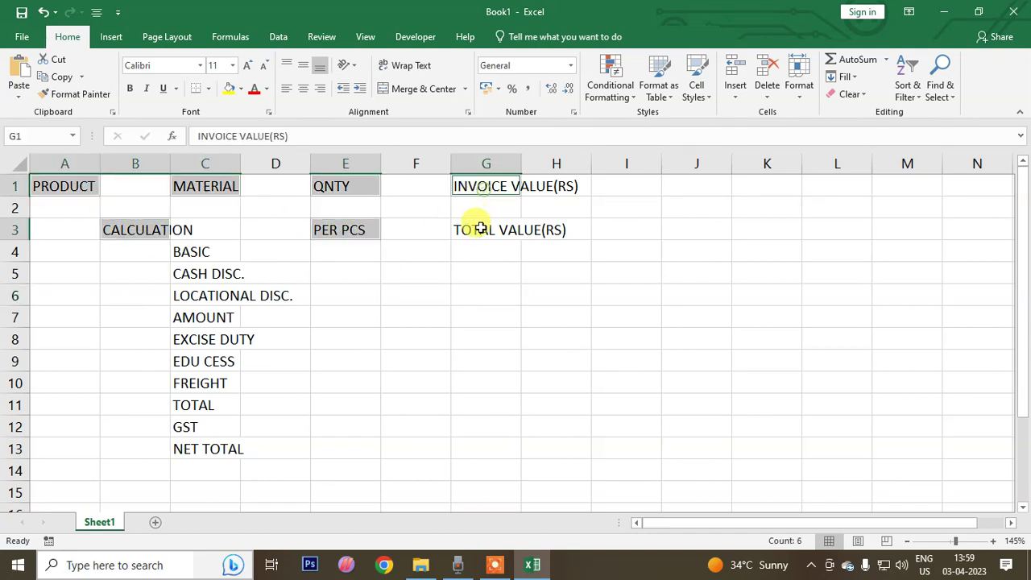
ctrl+click(480, 228)
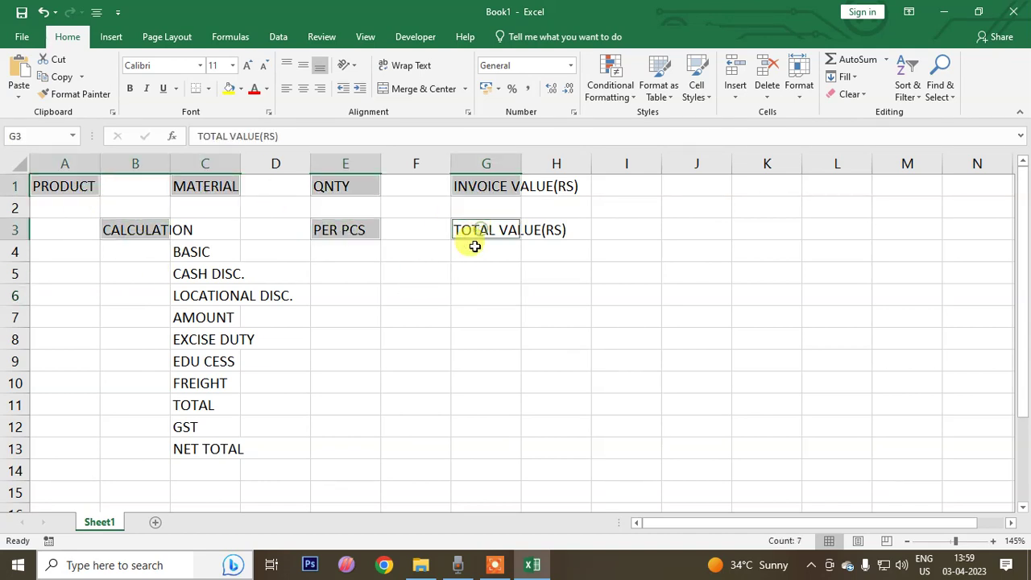
click(129, 89)
click(303, 89)
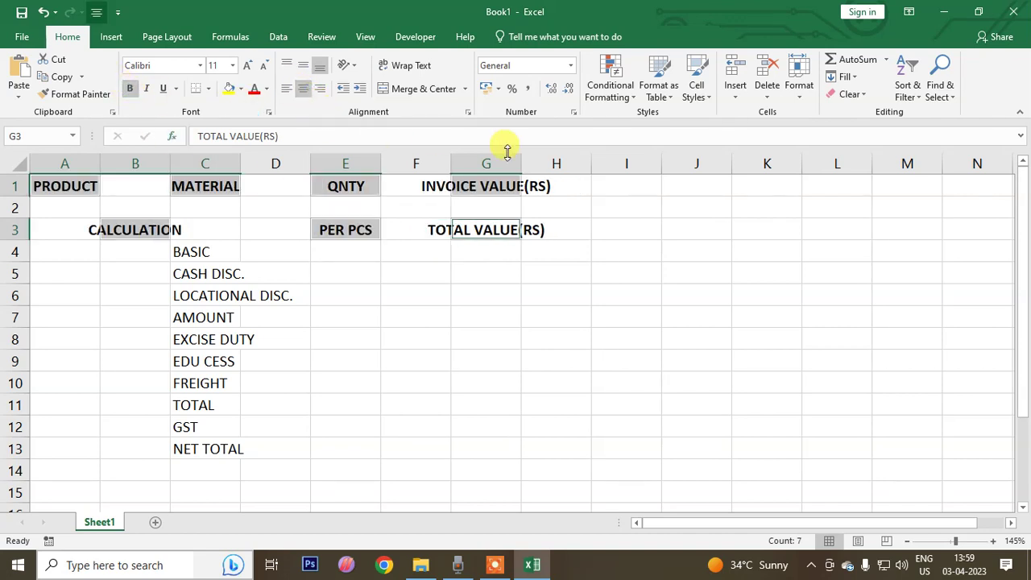
Step: AutoFit the heading columns' widths and fill the headings yellow
click(799, 90)
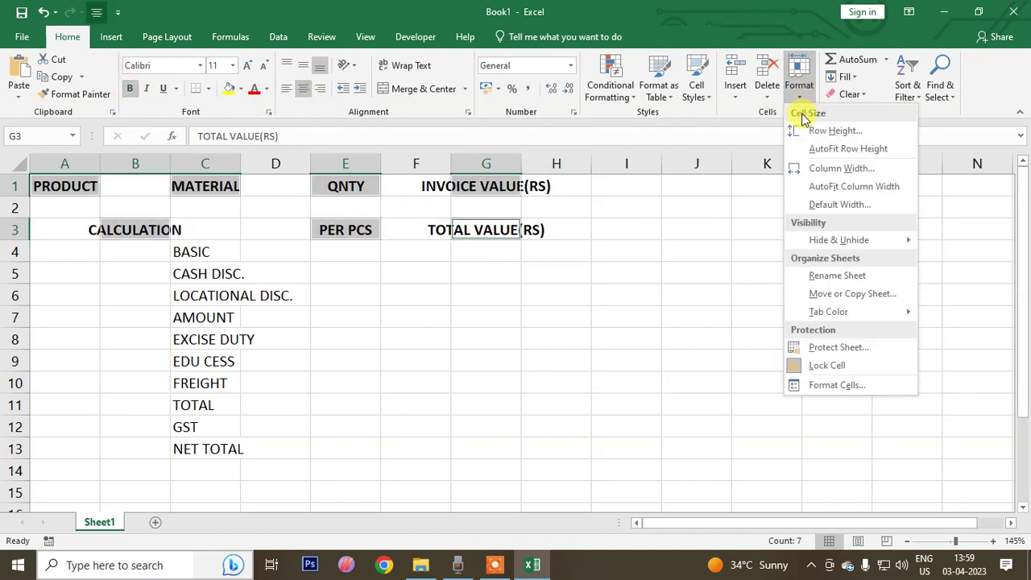
click(831, 185)
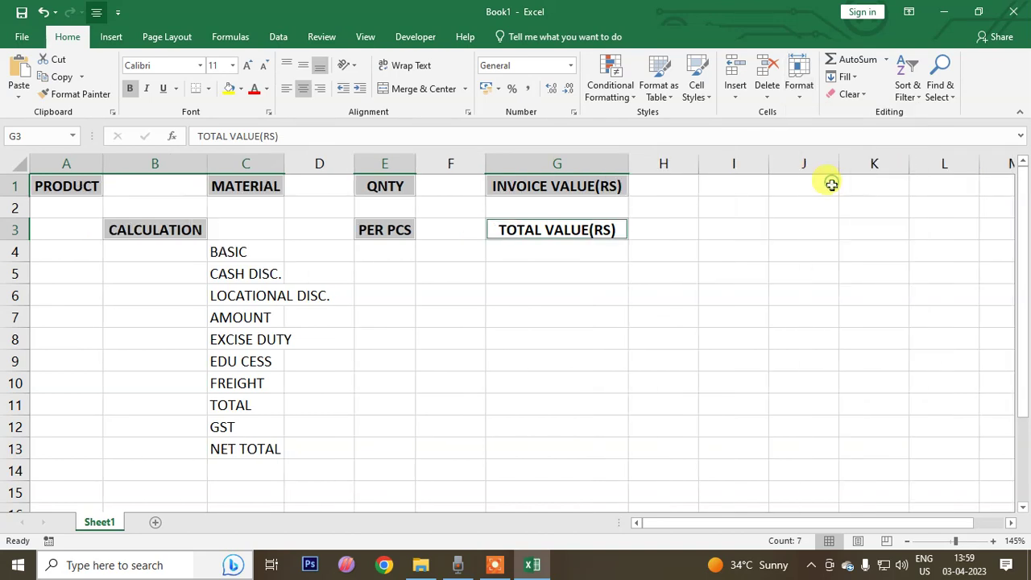
click(229, 90)
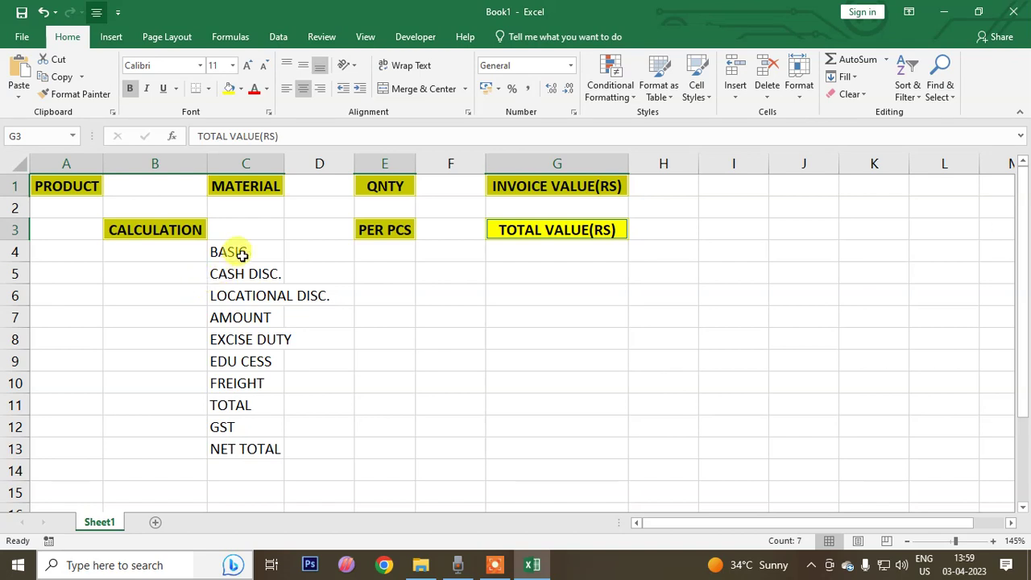
drag(242, 255, 250, 338)
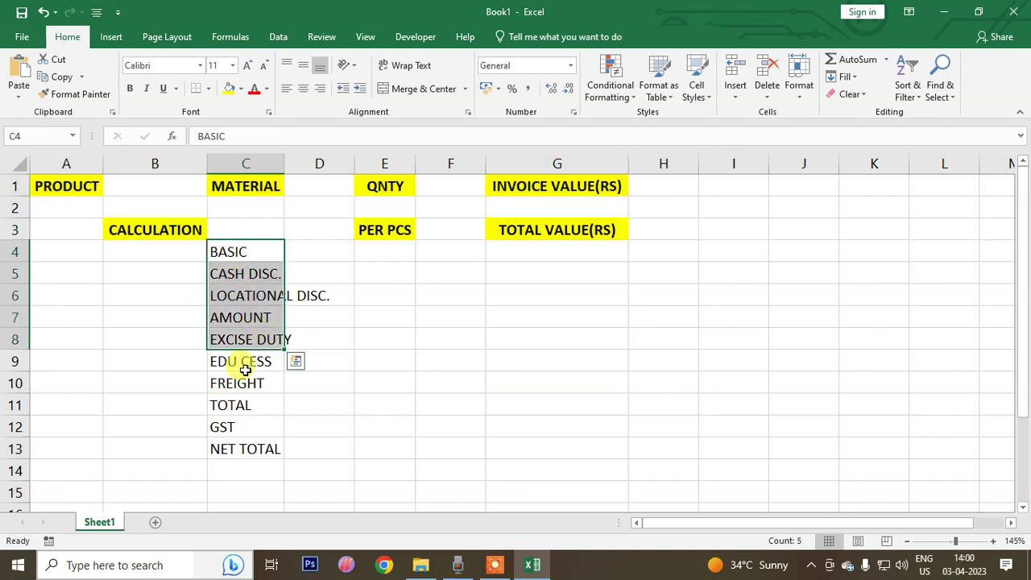
Step: Bold the items BASIC through NET TOTAL in C4:C13 and enter LESS in B5 and B6
drag(252, 254, 266, 448)
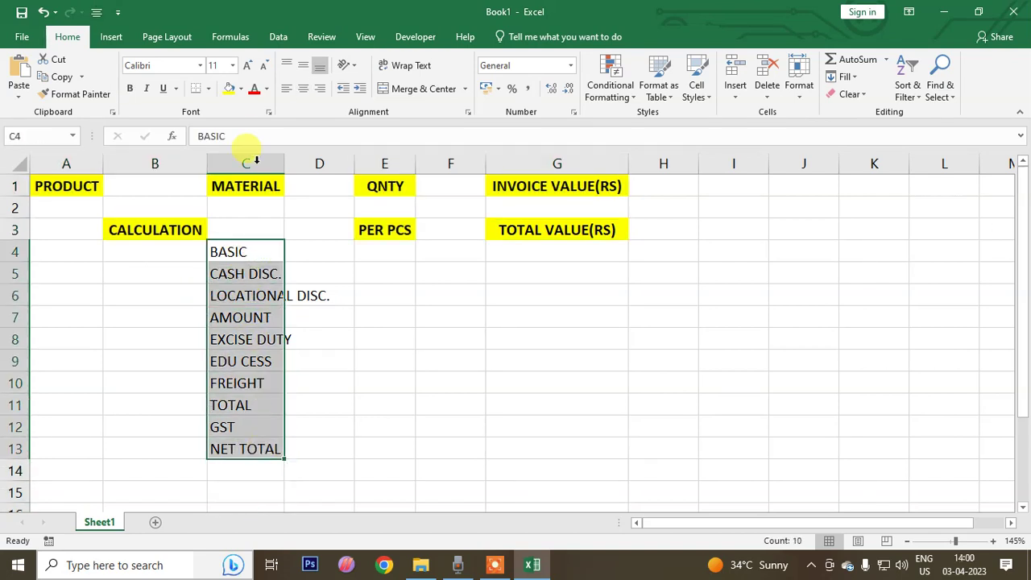
click(130, 88)
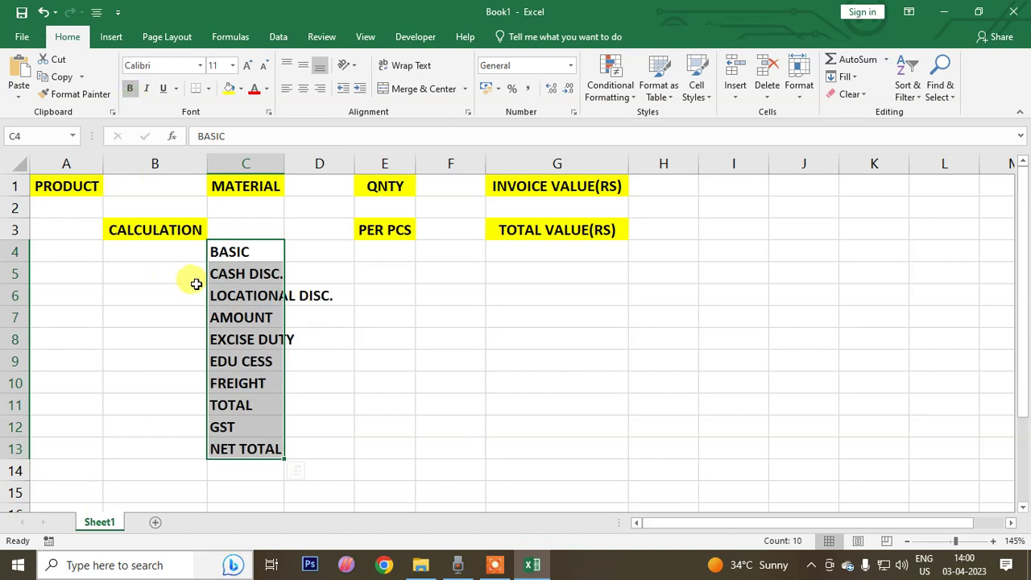
click(196, 287)
click(195, 268)
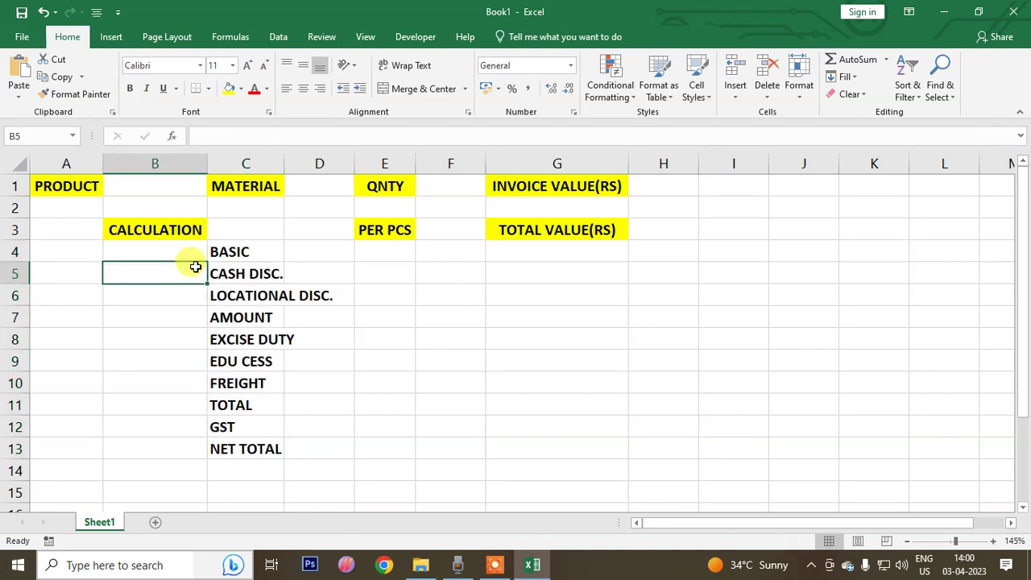
text(LESS)
key(Return)
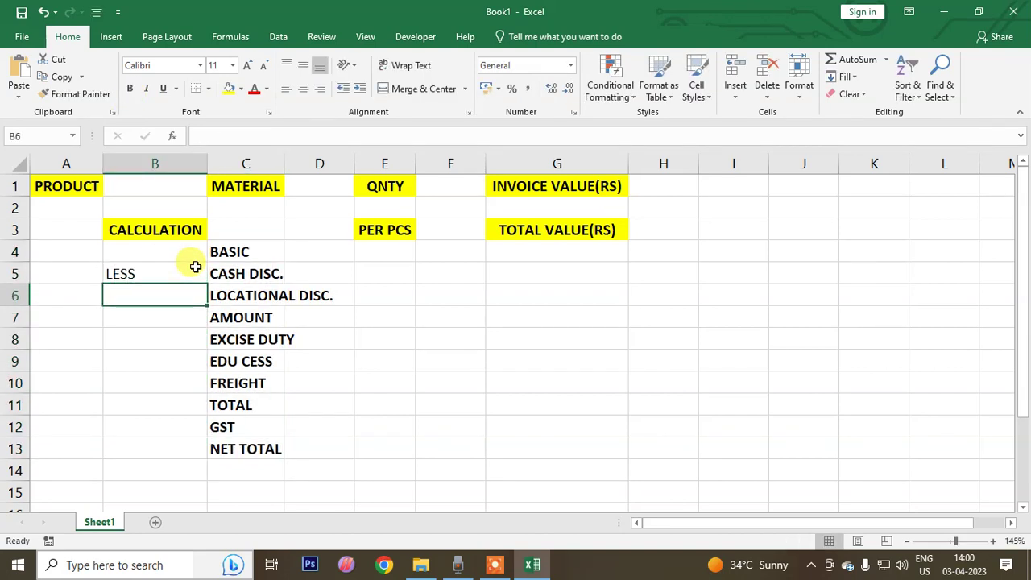
text(LESS)
key(Return)
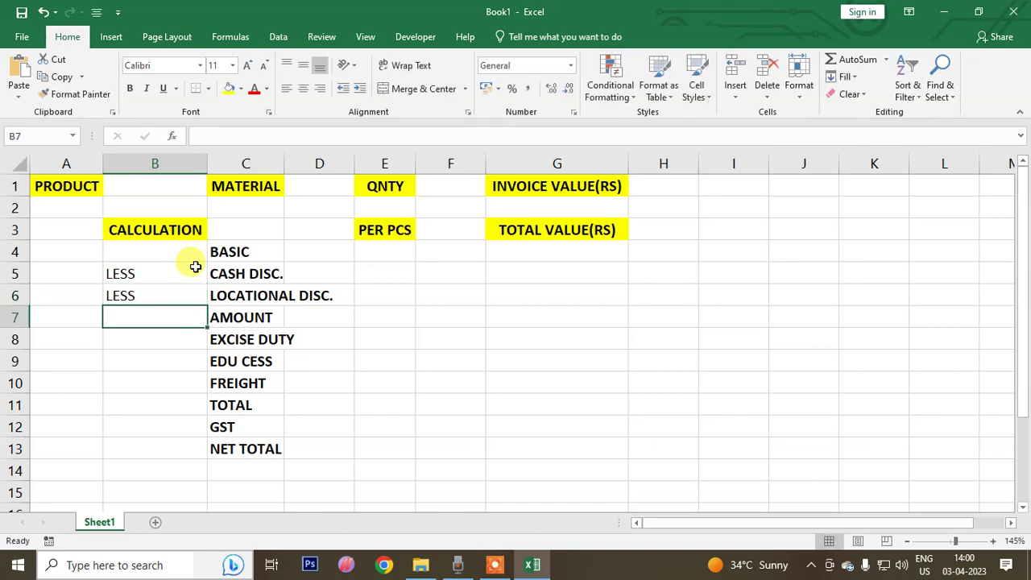
key(Return)
Step: Enter ADD in B8, B9, B10 and B12, then italicize the labels in B5:B12
text(ADD)
key(Return)
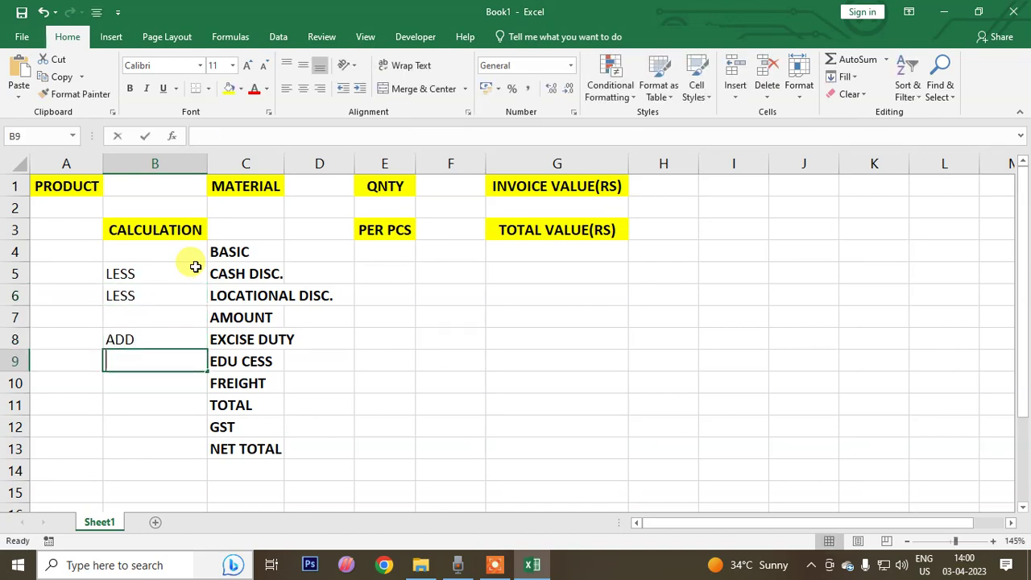
text(ADD)
key(Return)
text(ADD)
key(Return)
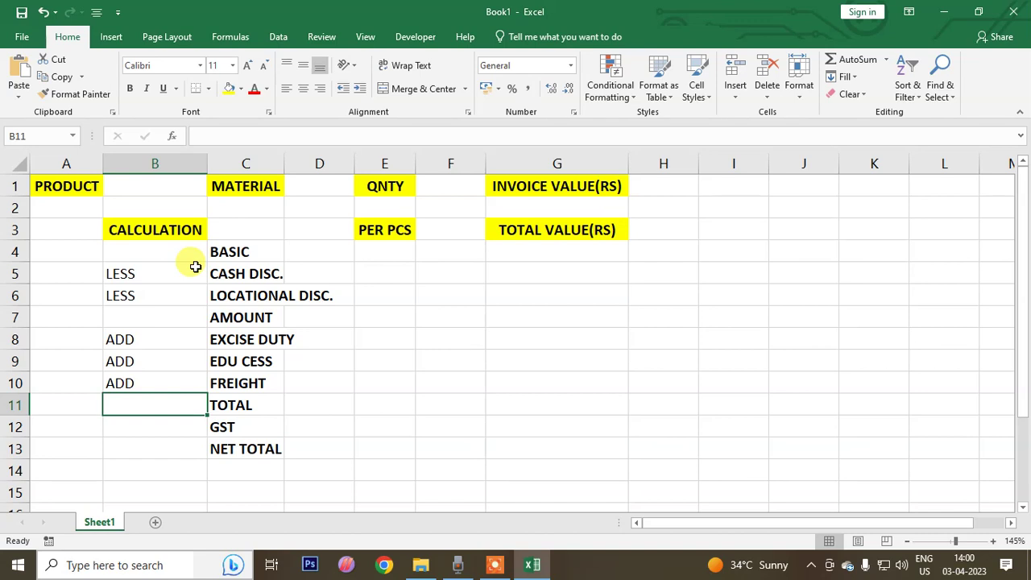
key(Return)
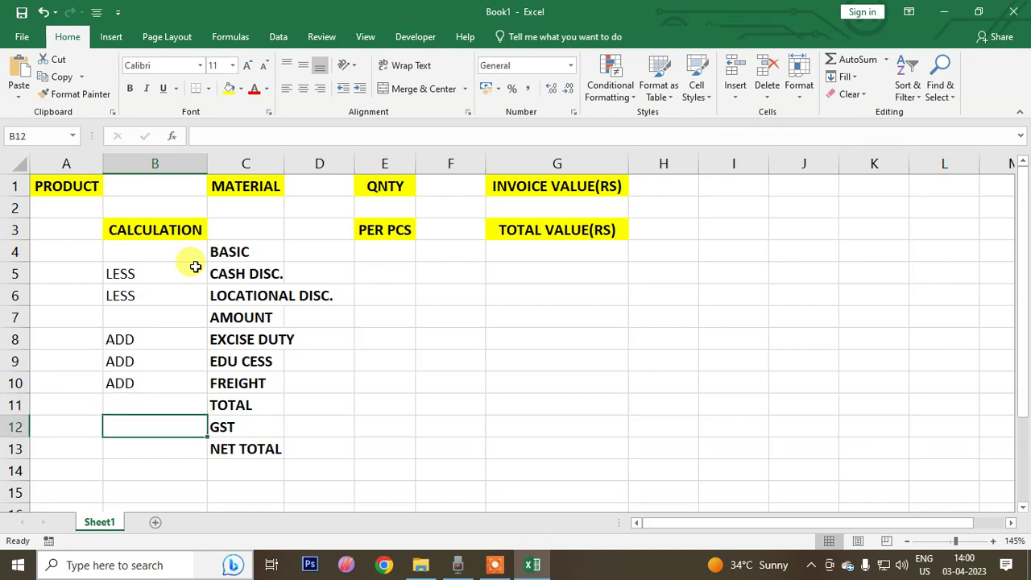
text(ADD)
key(Return)
drag(158, 276, 169, 420)
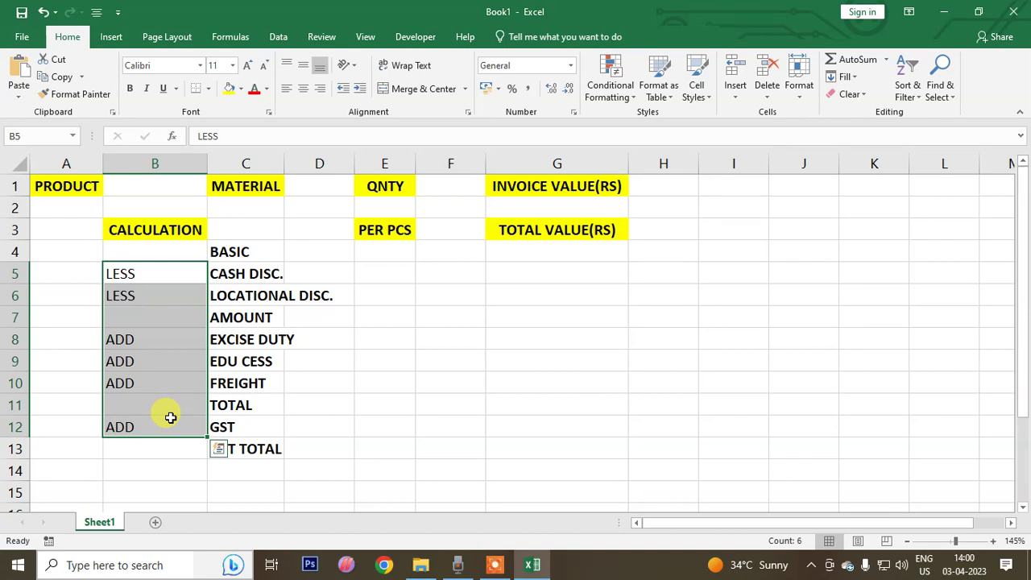
click(146, 89)
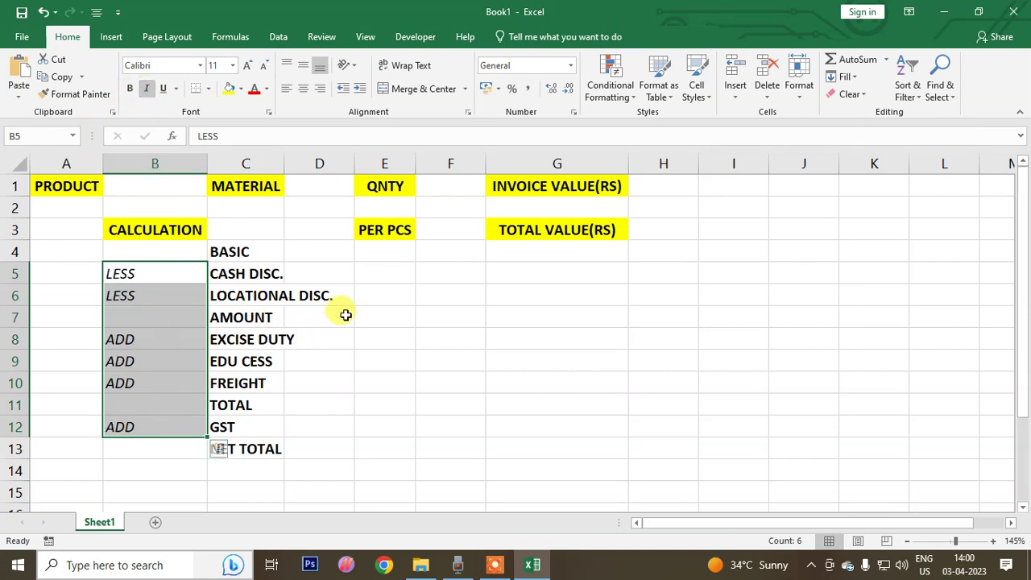
click(389, 300)
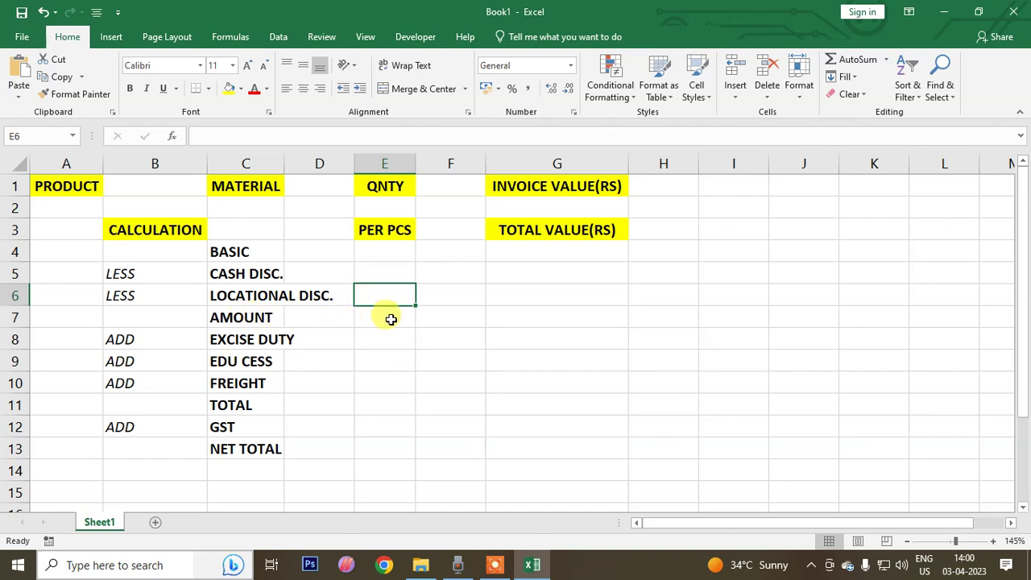
Step: Add bottom borders under E6/G6 and E10/G10, and a top and thick bottom border on E13/G13
ctrl+click(521, 297)
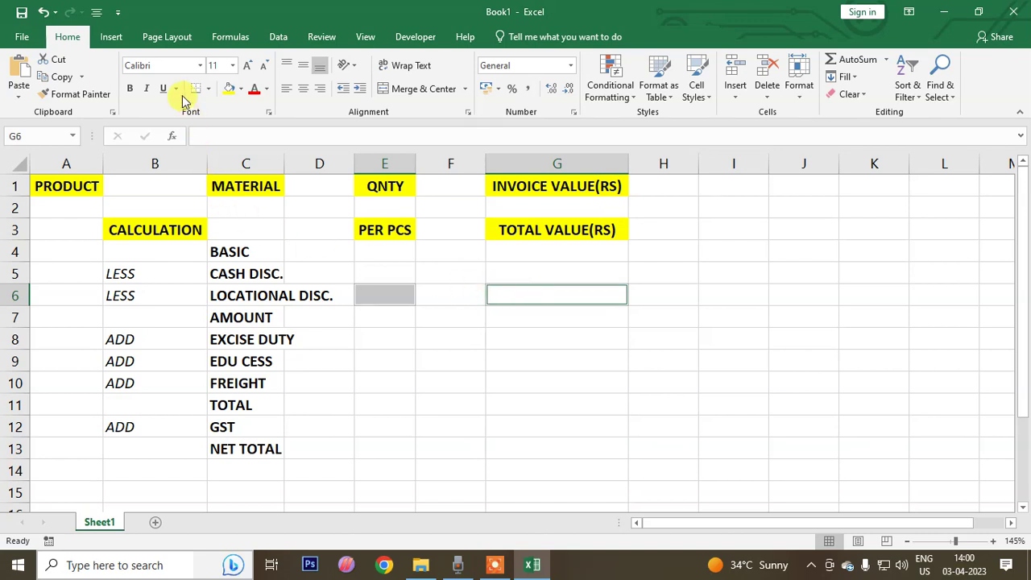
click(208, 89)
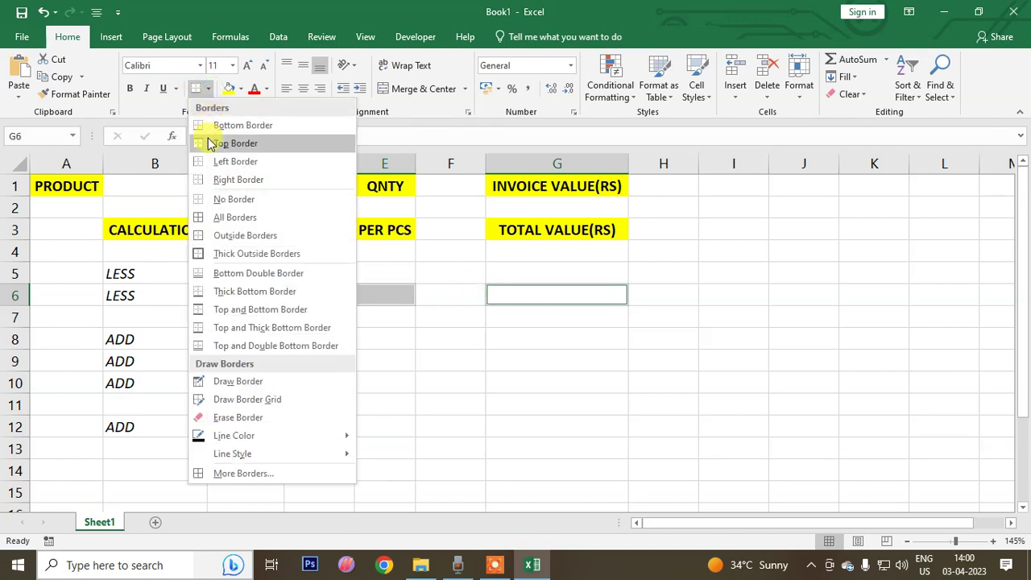
click(207, 129)
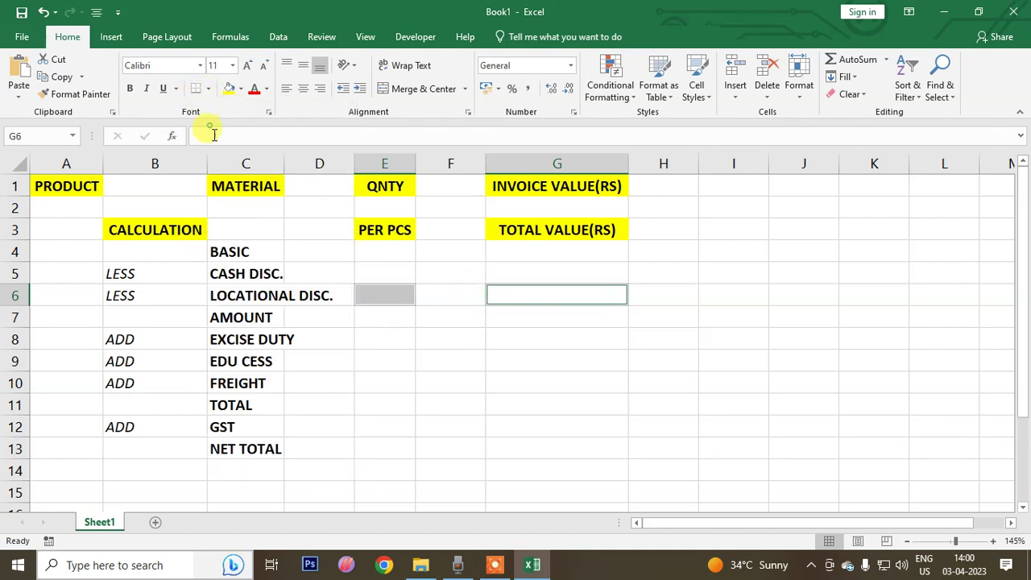
click(372, 389)
ctrl+click(519, 386)
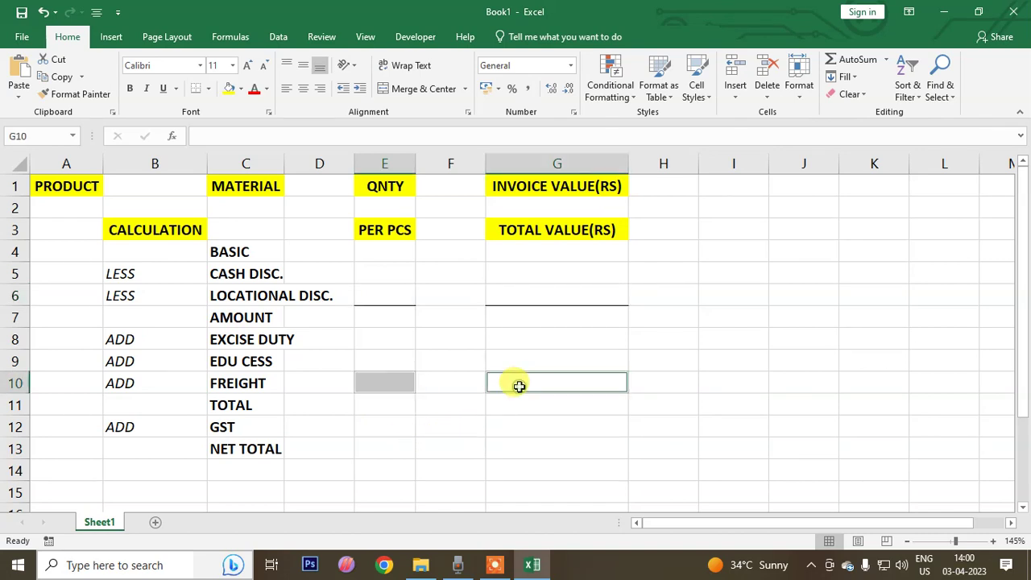
click(195, 90)
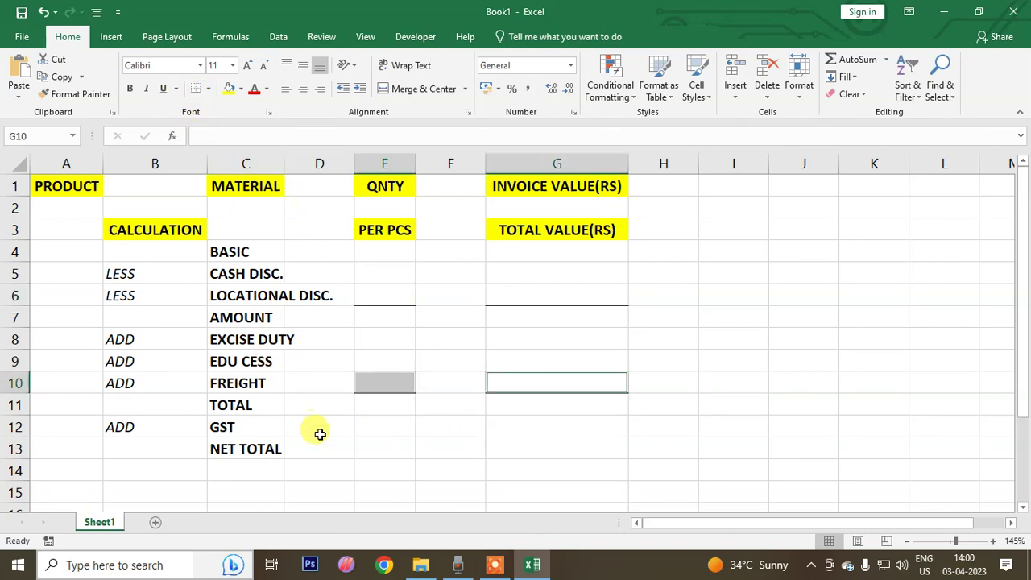
click(381, 450)
ctrl+click(496, 444)
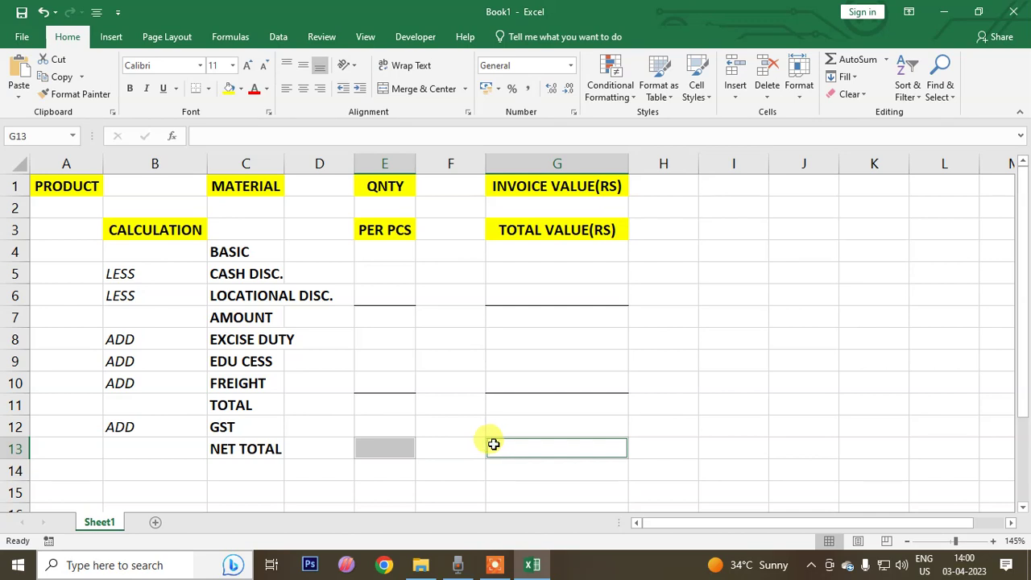
click(209, 91)
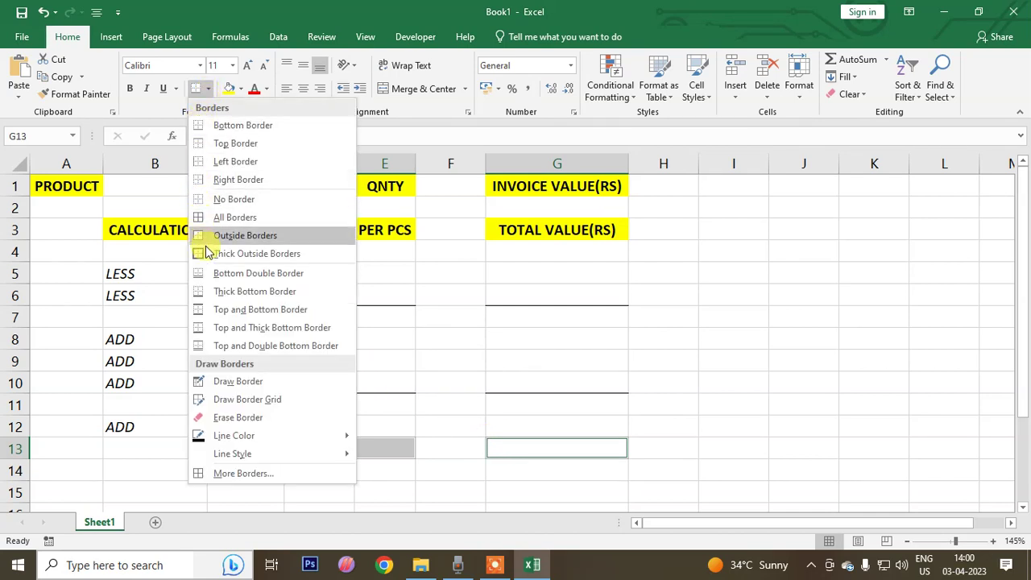
click(222, 328)
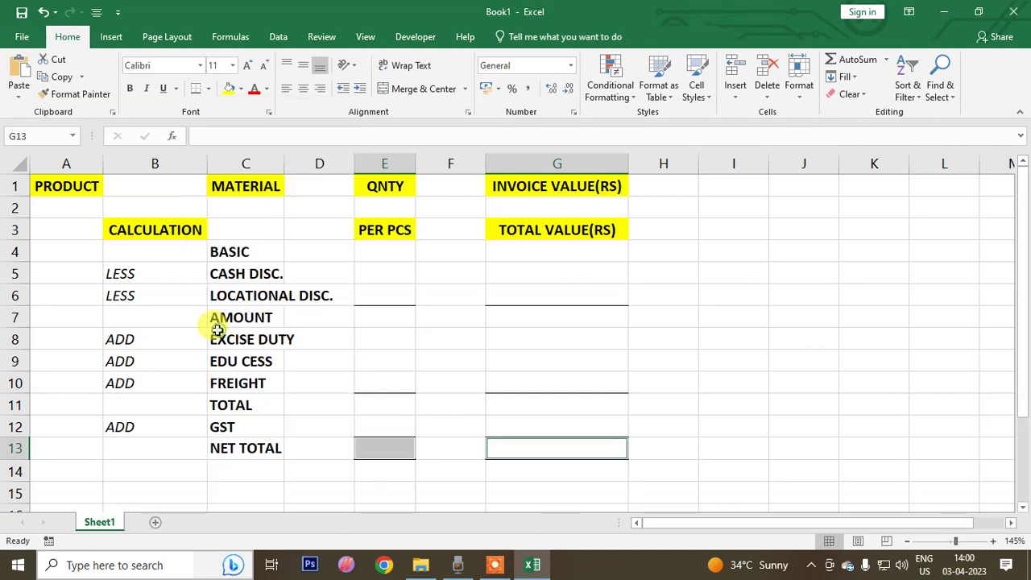
click(362, 487)
Step: Enter QTY in F3 and make it underlined, centred and bold
click(457, 235)
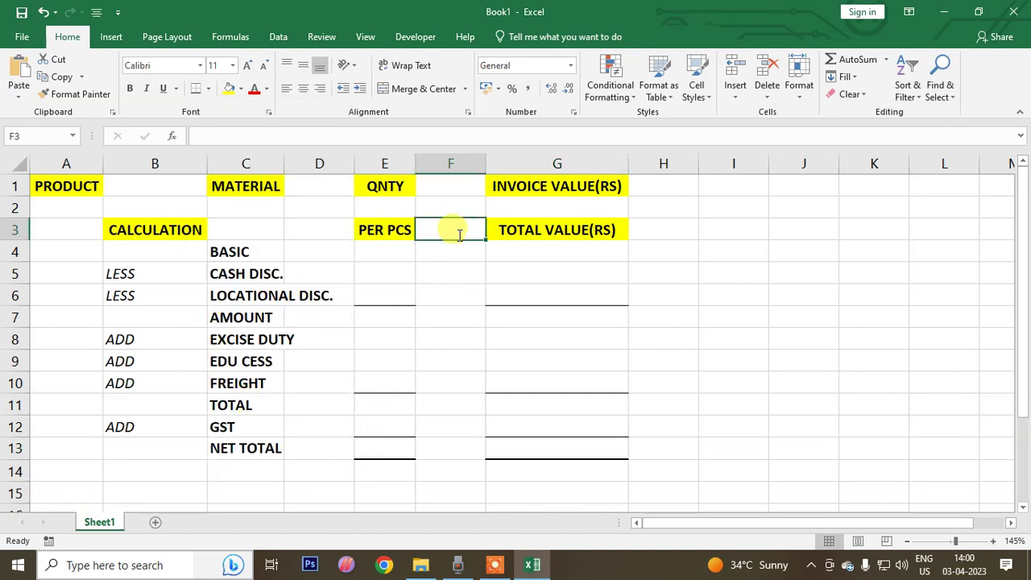
text(QTY)
key(Return)
click(457, 235)
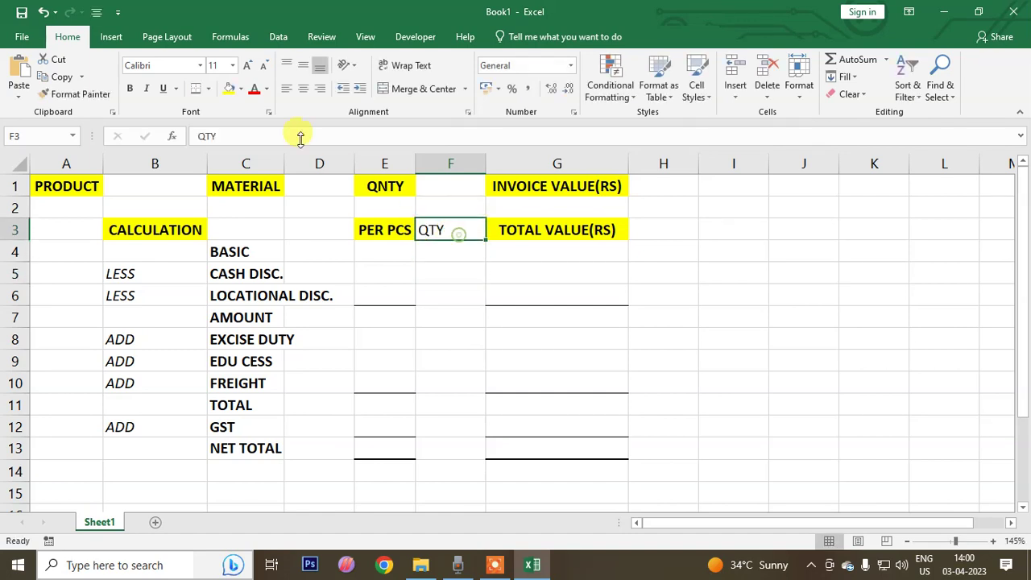
click(162, 88)
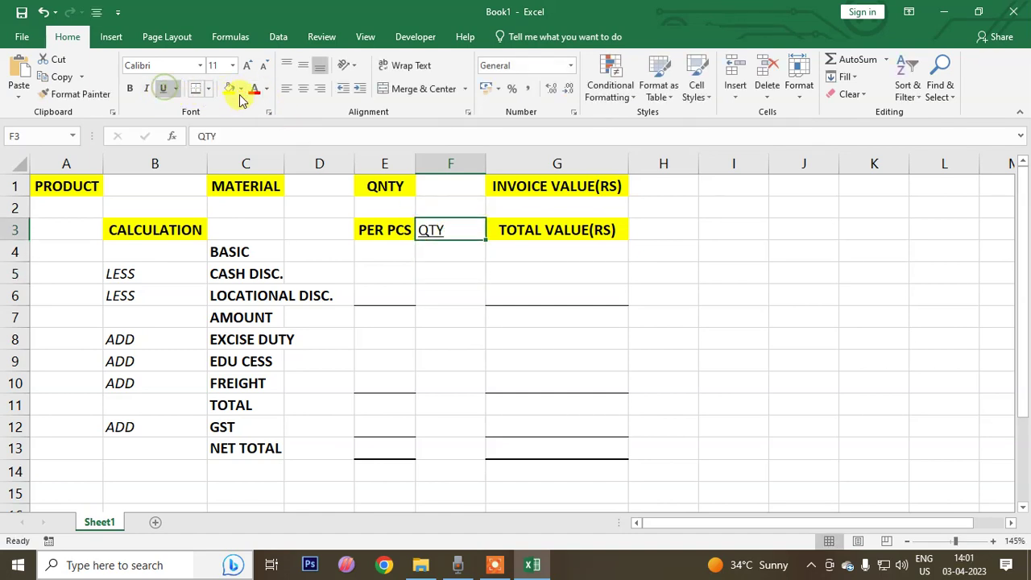
click(303, 88)
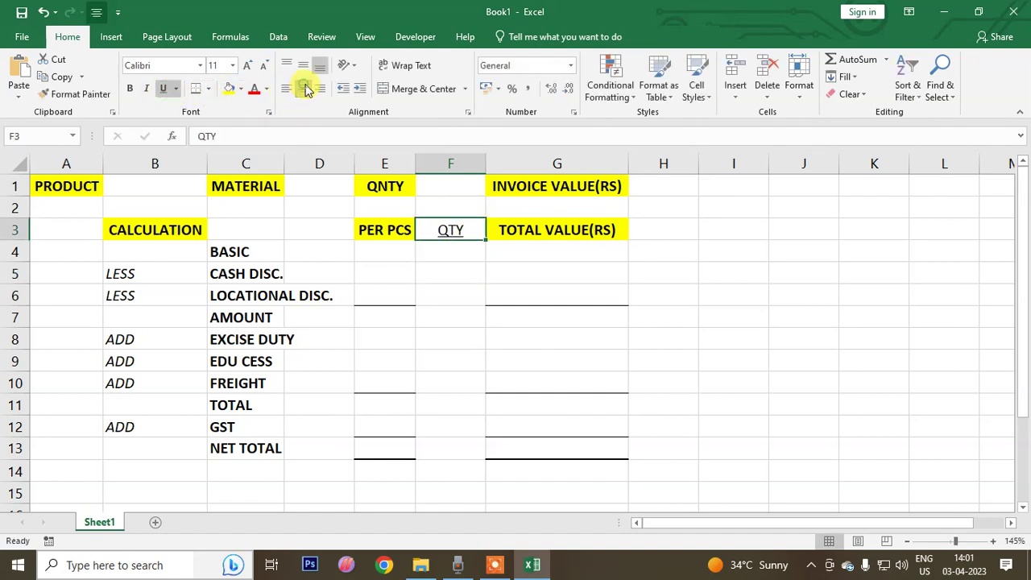
click(128, 90)
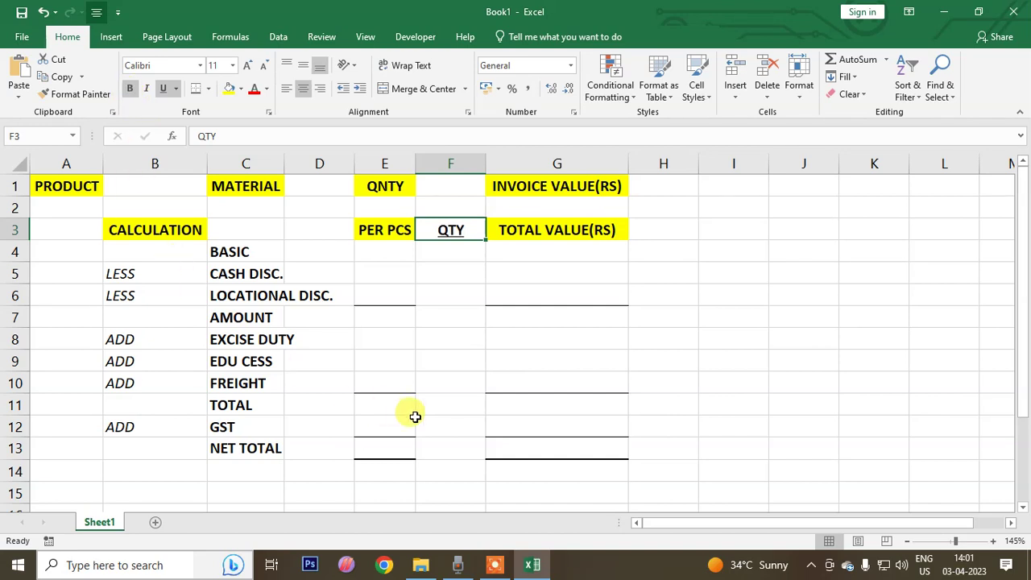
click(388, 318)
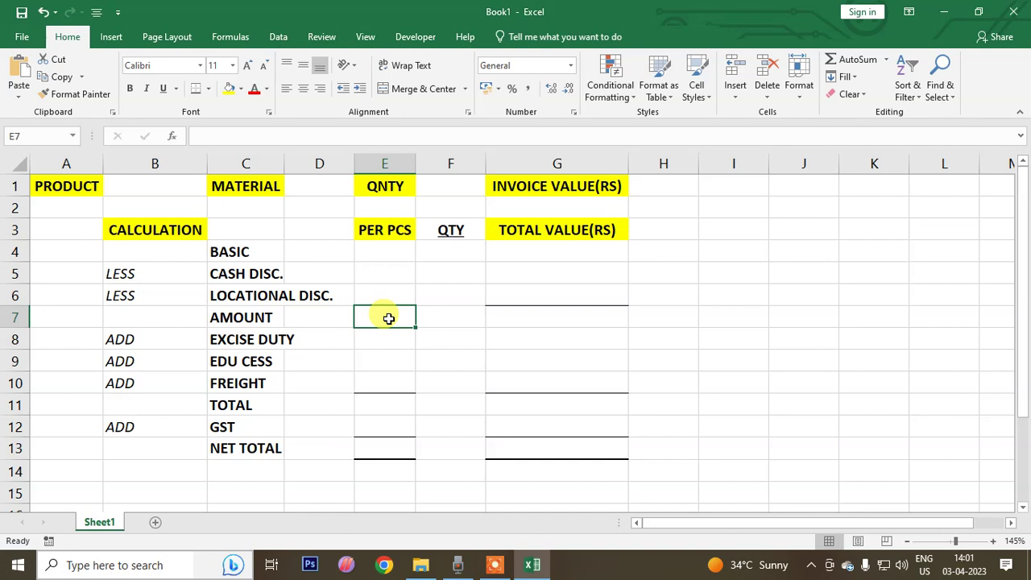
Step: Enter the AMOUNT formula =E4-(E5+E6) in E7
text(=)
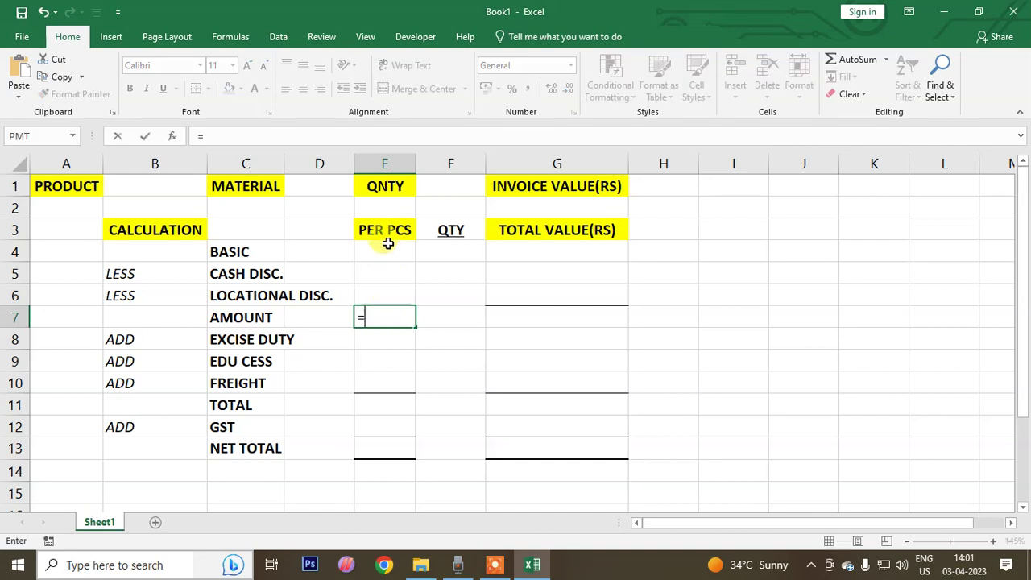
click(388, 252)
text(-)
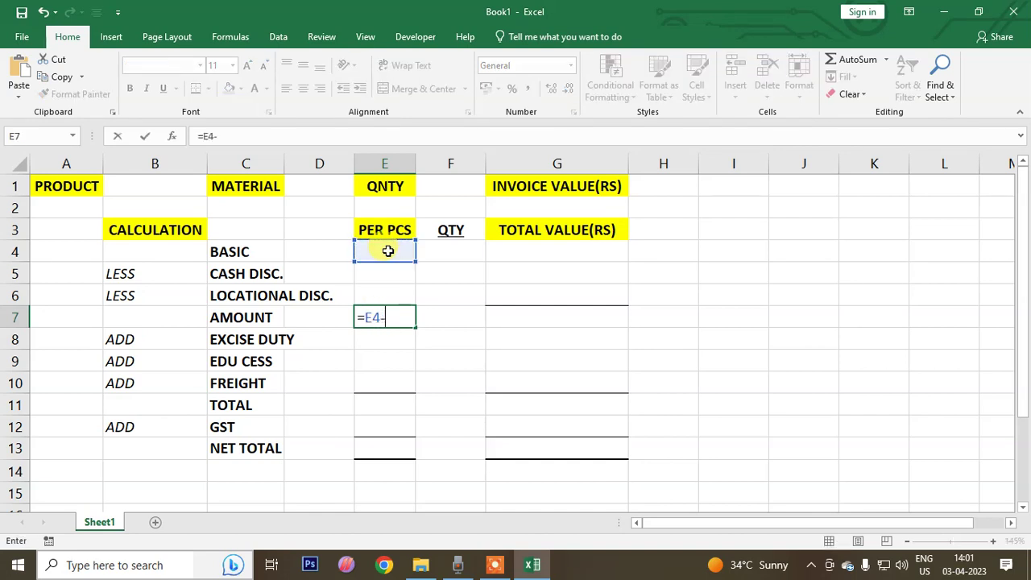
text(()
click(389, 268)
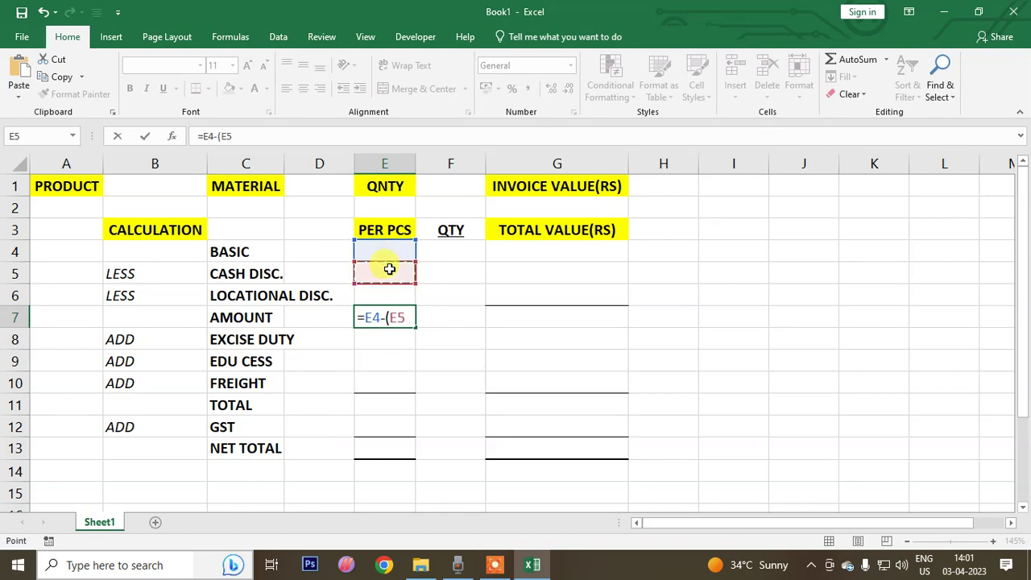
text(+)
click(389, 295)
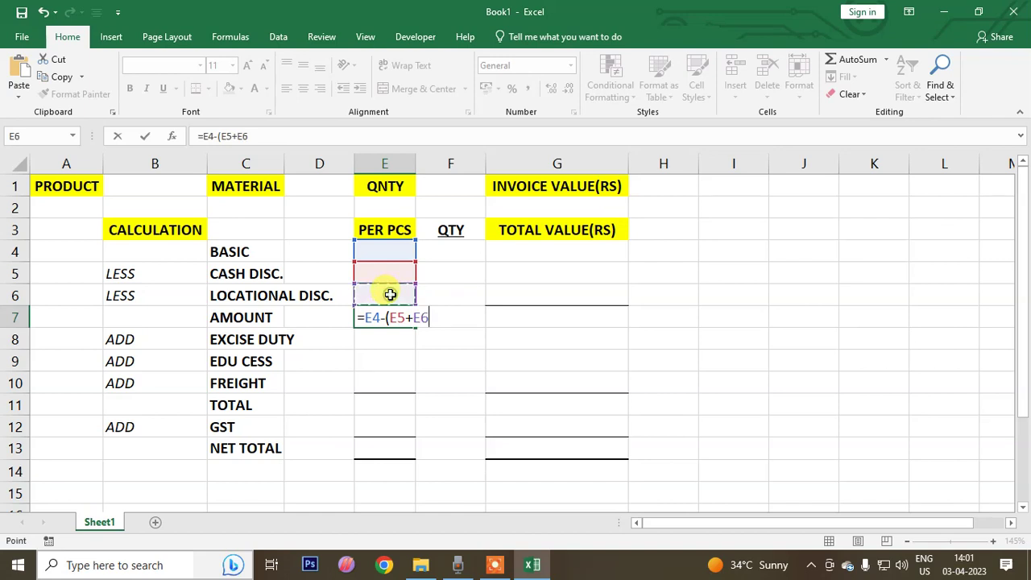
text())
key(Return)
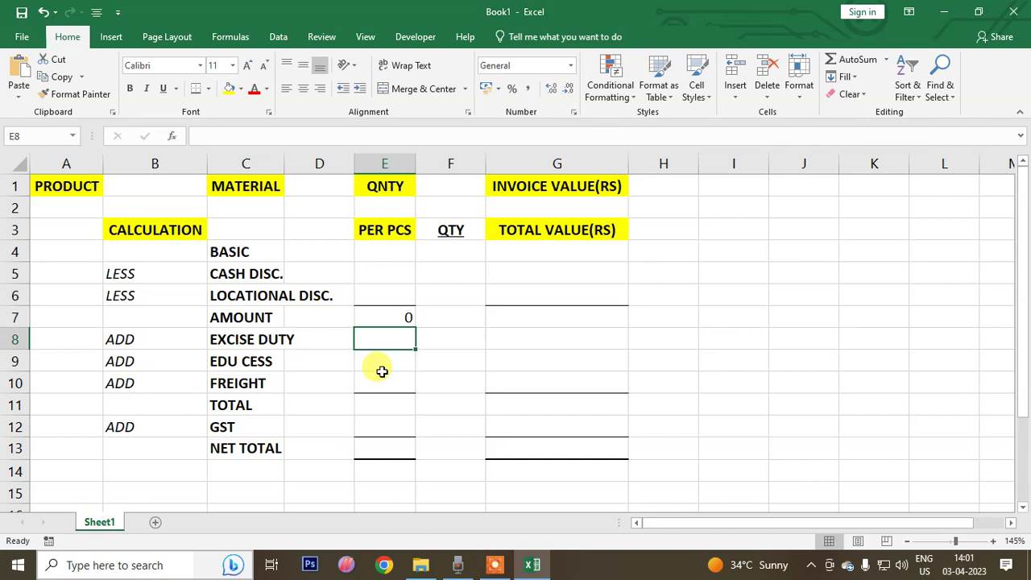
Step: Set EXCISE DUTY in E8 to =E7*18% and EDU CESS in E9 to =E8*2%
text(=)
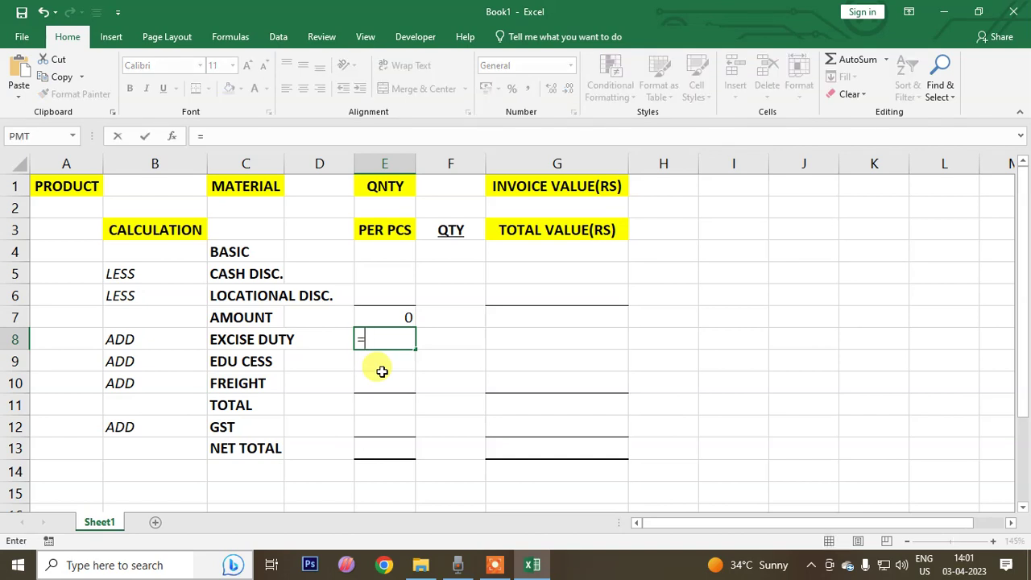
click(378, 319)
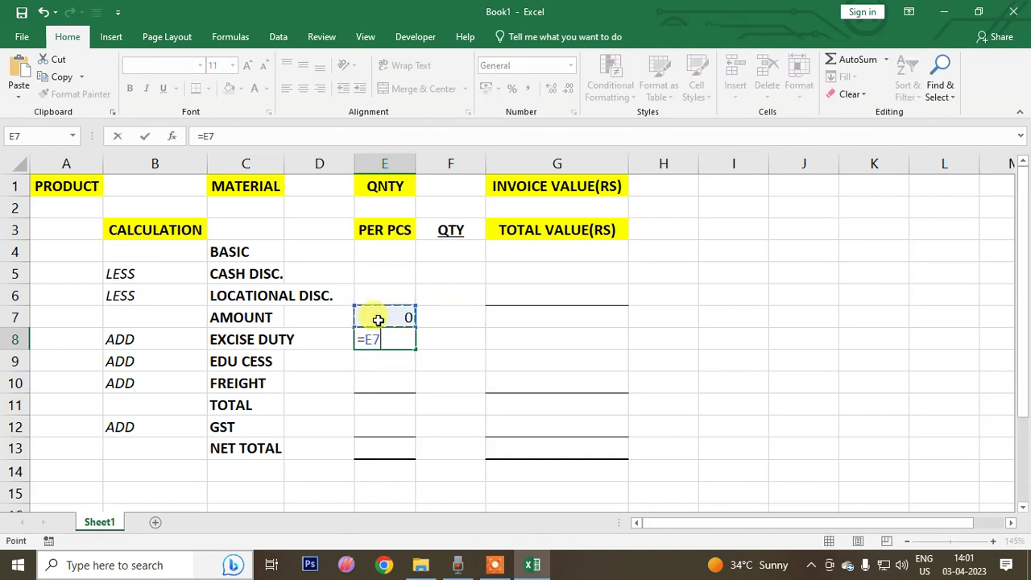
text(*18)
text(%)
key(Return)
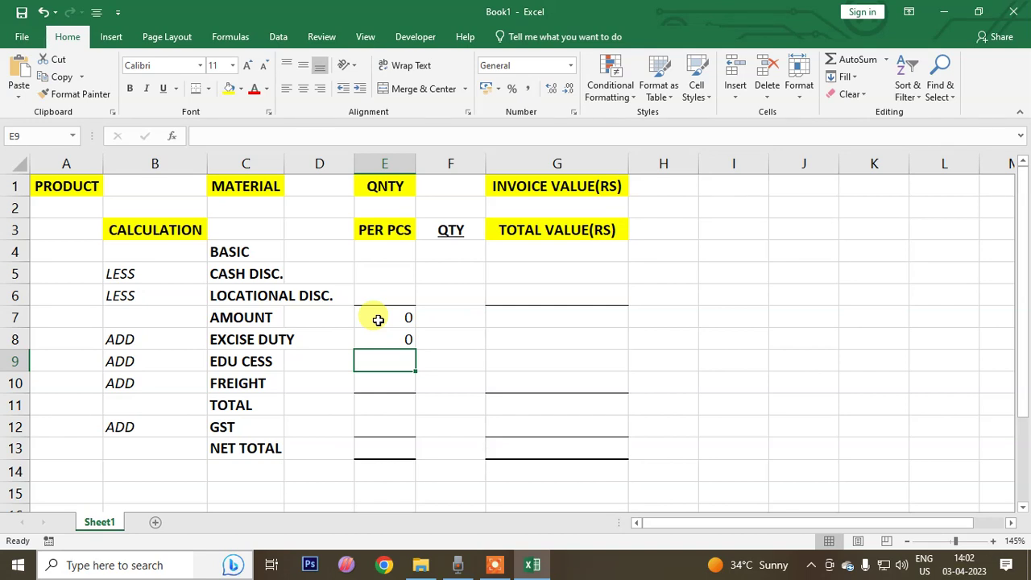
text(=)
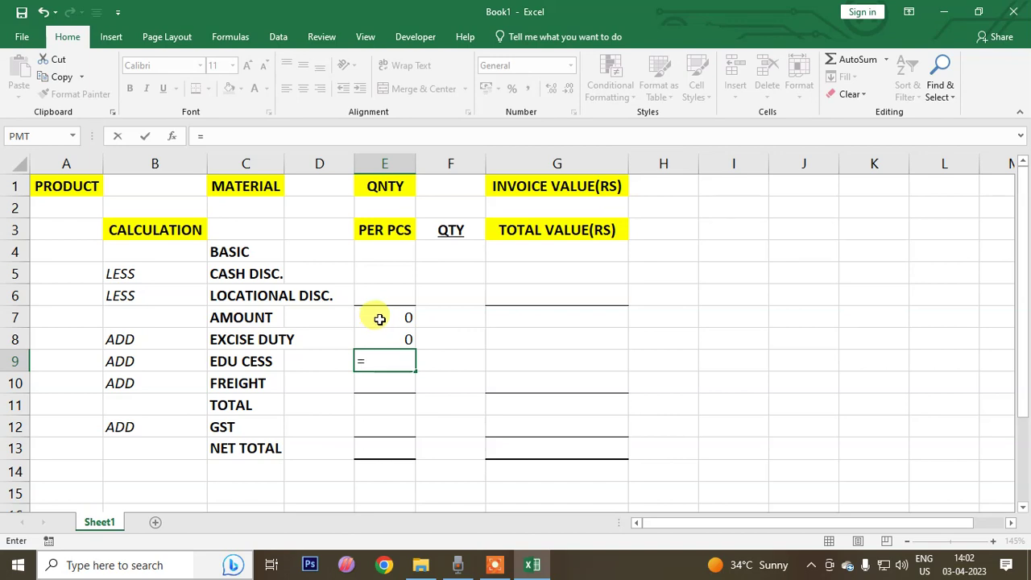
click(383, 342)
text(*)
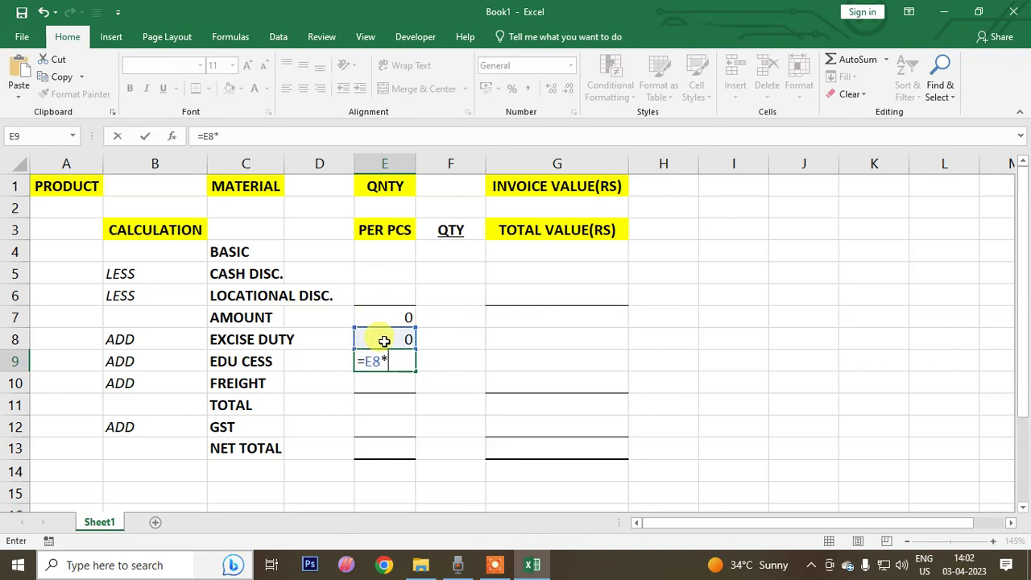
text(2%)
key(Return)
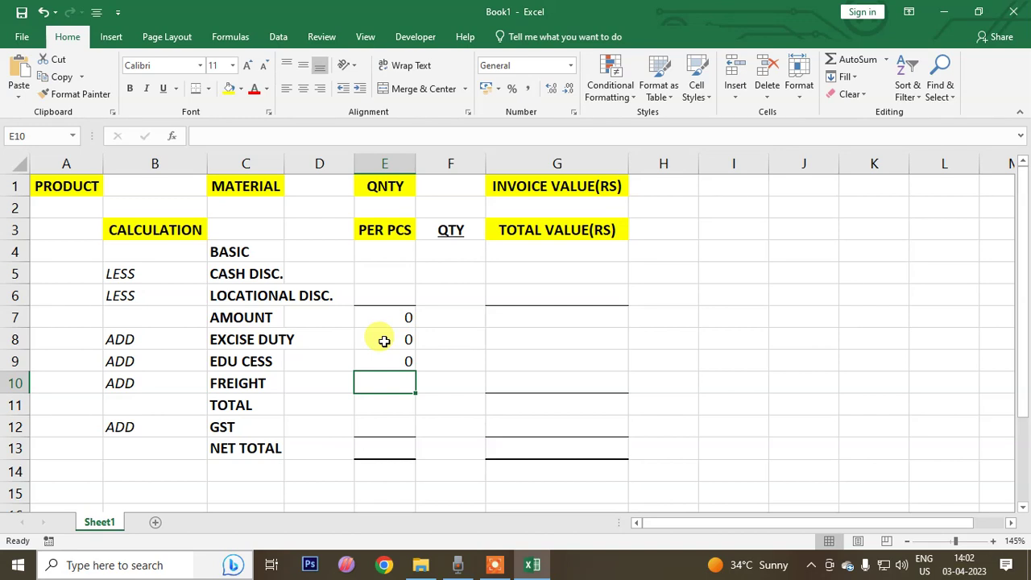
Step: Set TOTAL in E11 to =SUM(E7:E10) and GST in E12 to =E11*10%
key(Down)
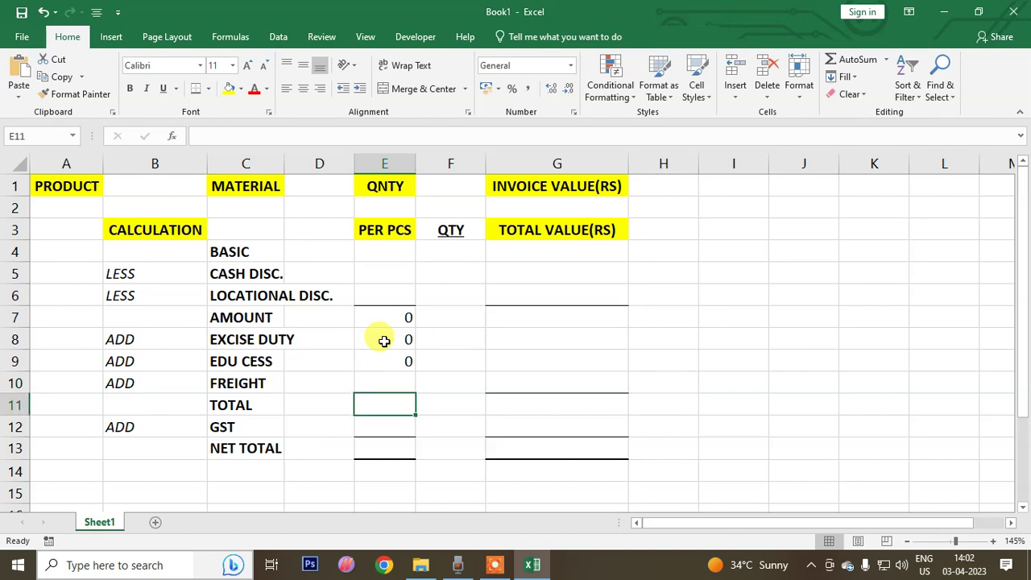
text(=S)
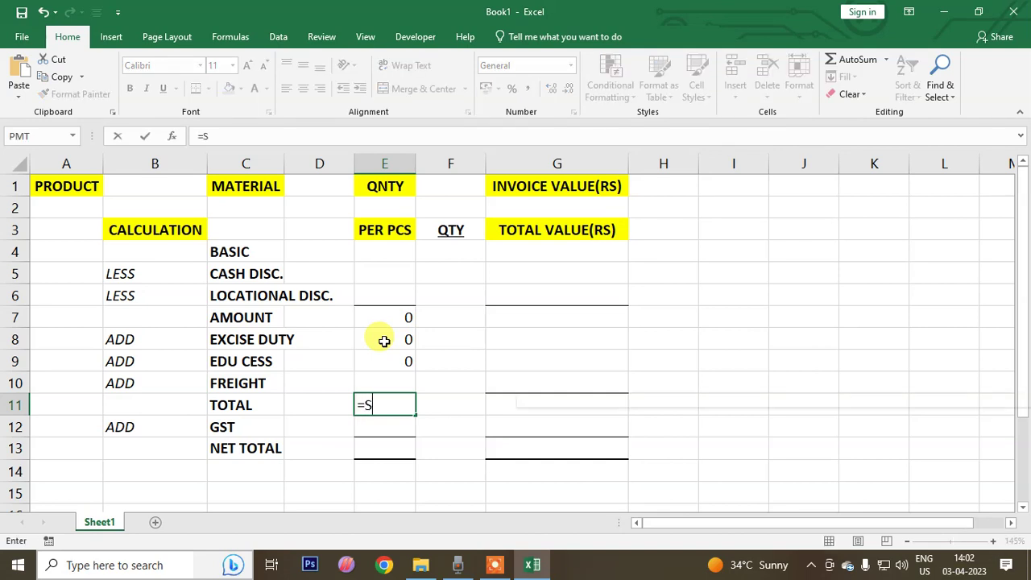
text(UM()
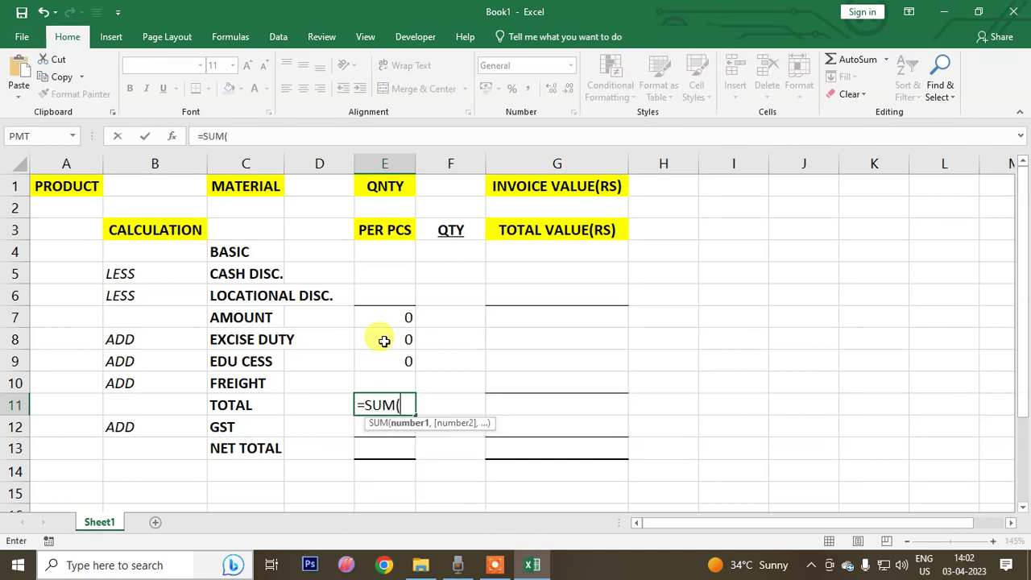
drag(382, 320, 375, 388)
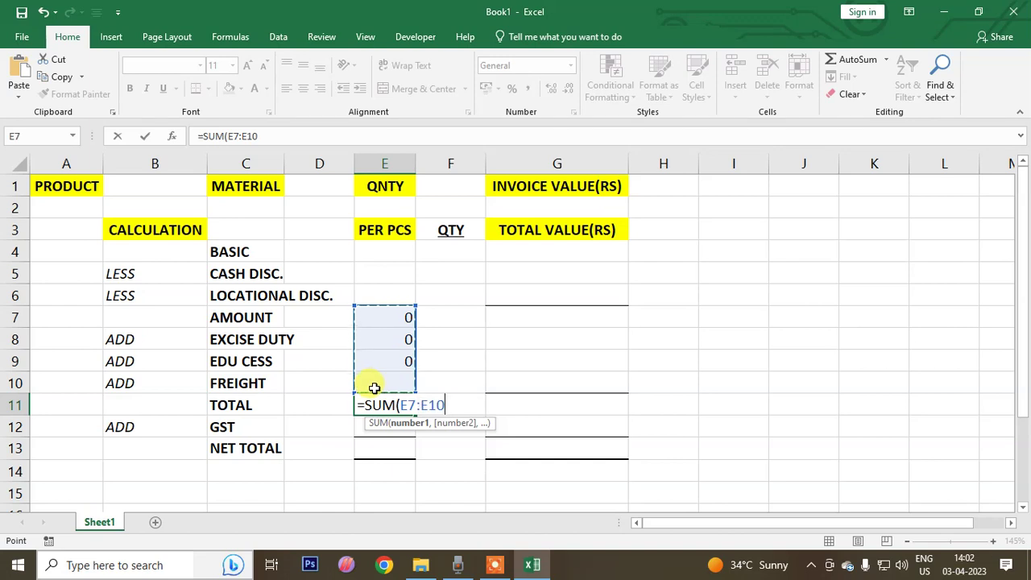
text())
key(Return)
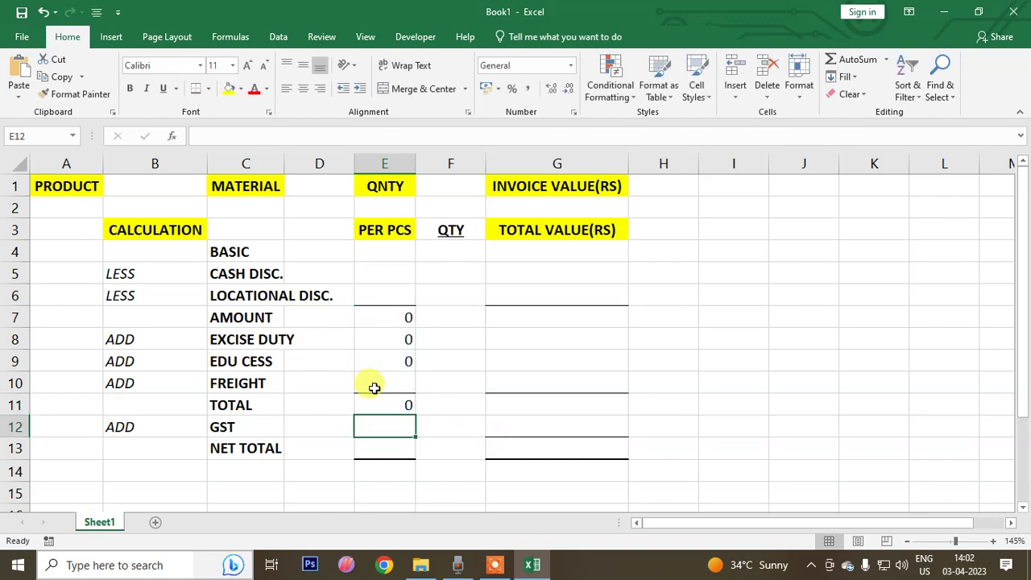
text(=)
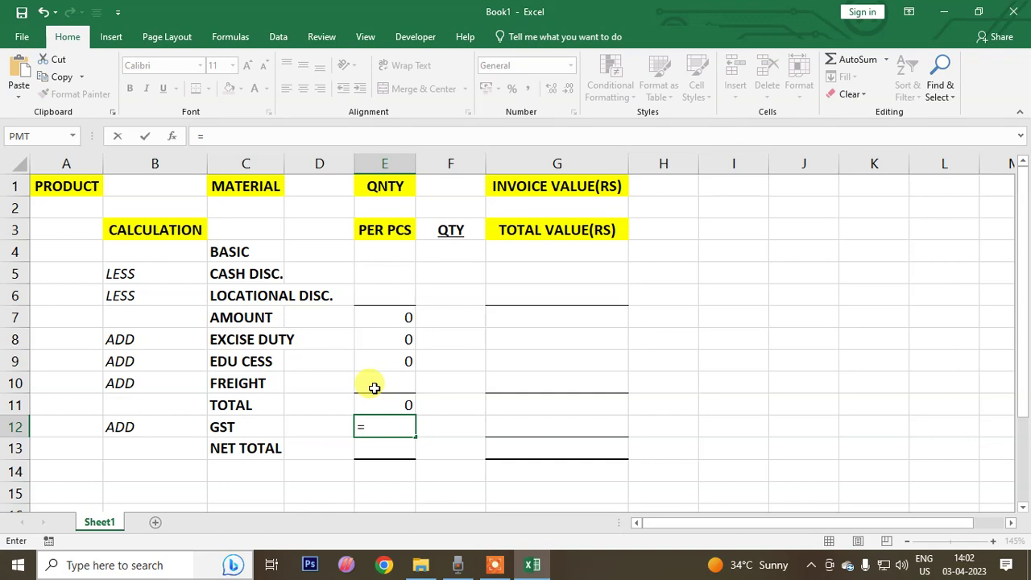
click(374, 403)
text(*)
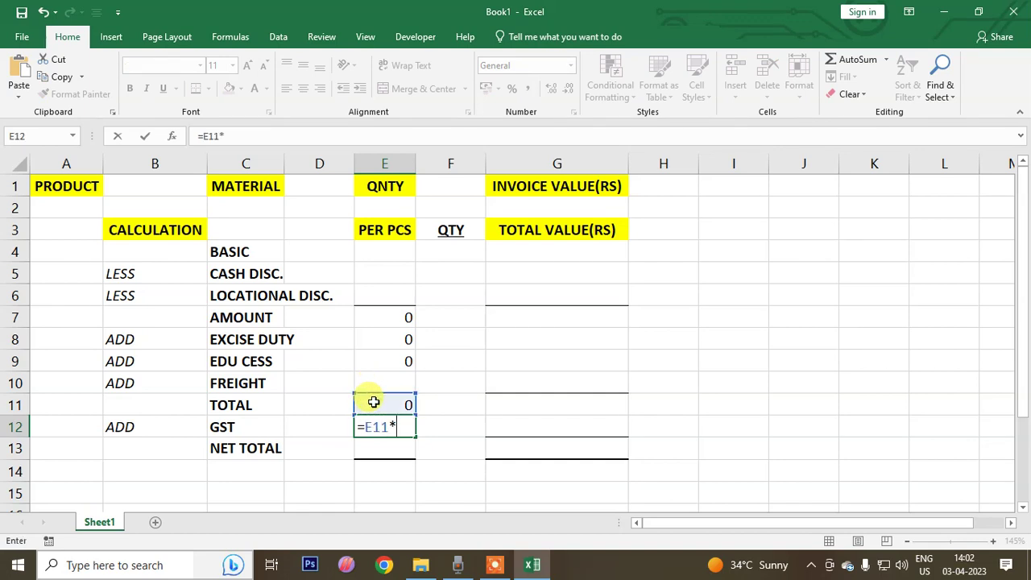
text(10%)
key(Return)
Step: Make rows 11 and 13 taller and set NET TOTAL in E13 to =E11+E12
text(=)
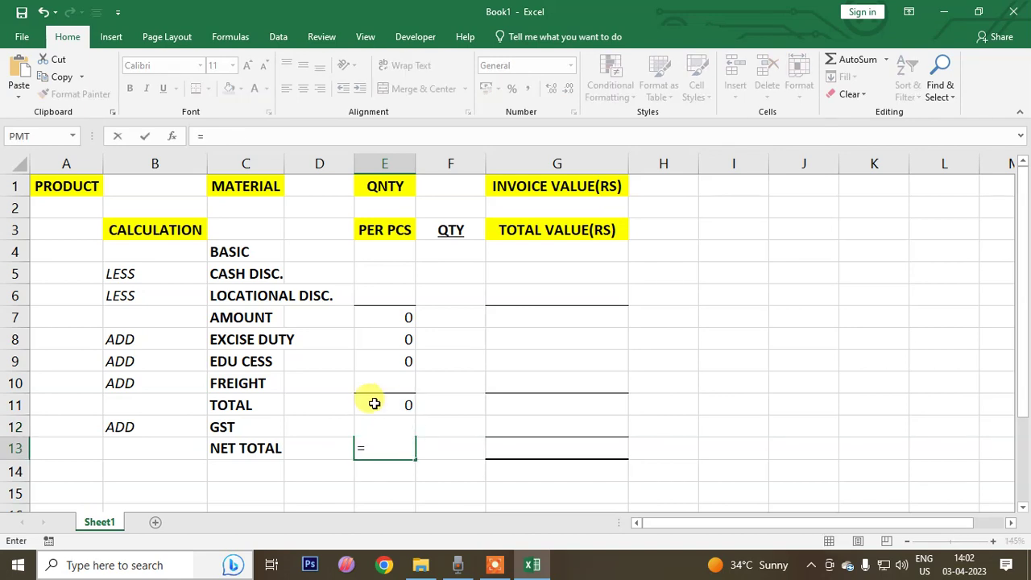
click(375, 403)
text(+)
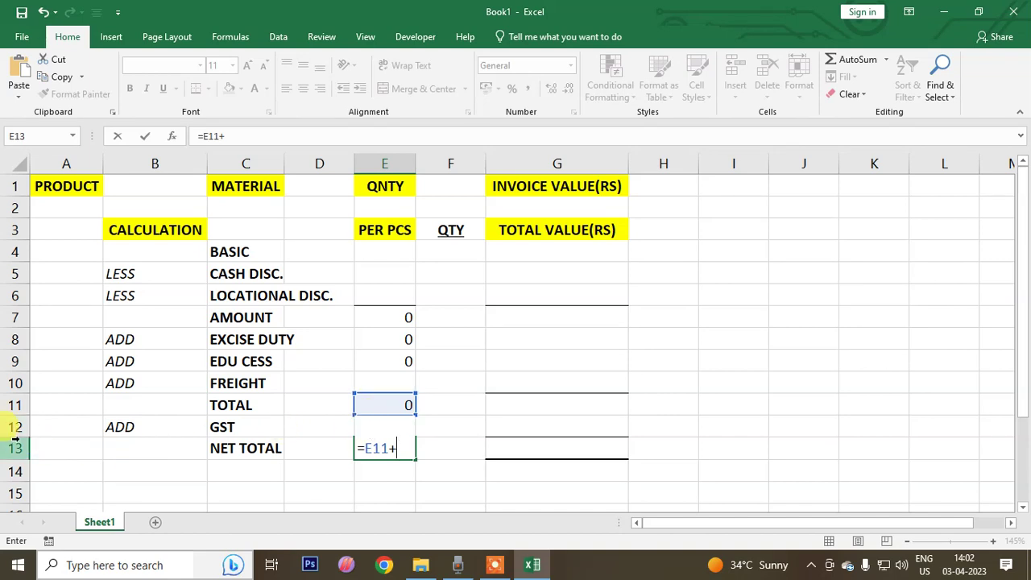
key(Escape)
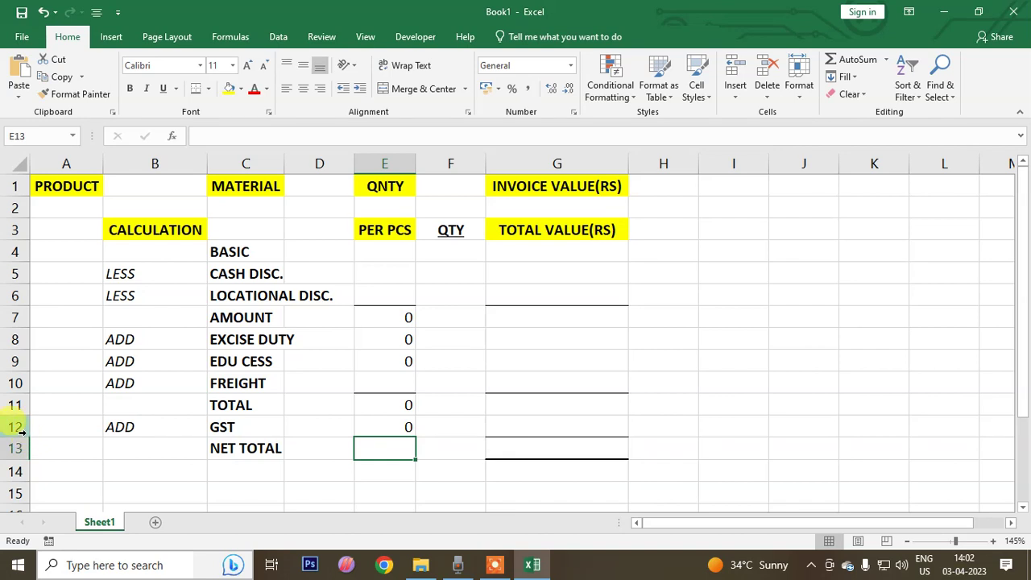
drag(16, 459, 16, 472)
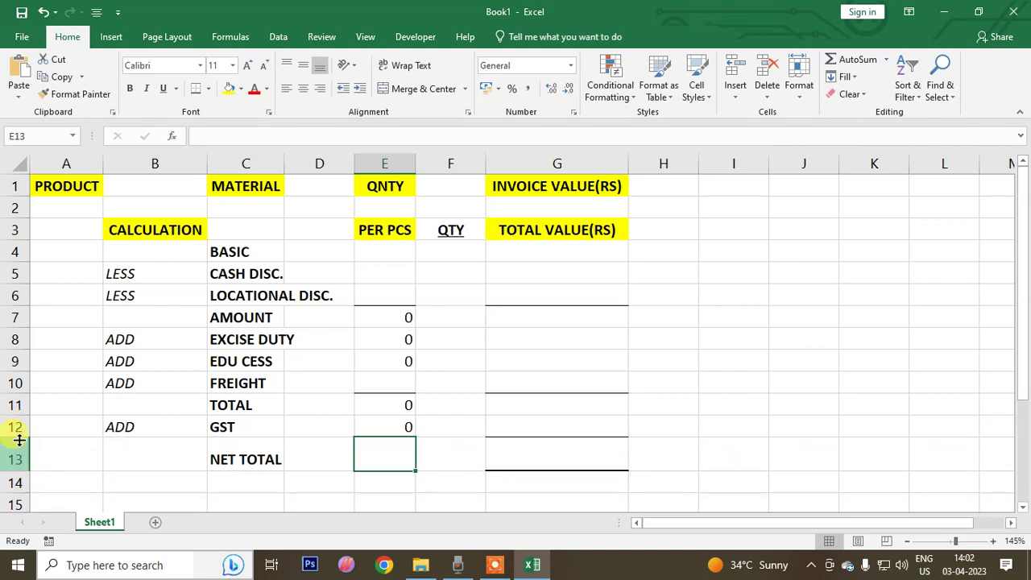
drag(14, 416, 14, 422)
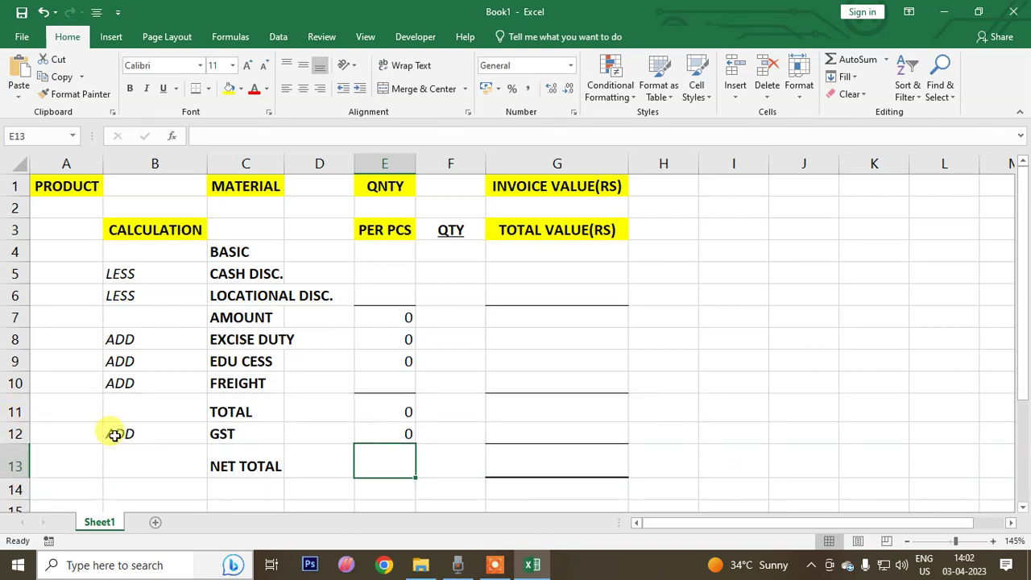
click(383, 404)
click(387, 463)
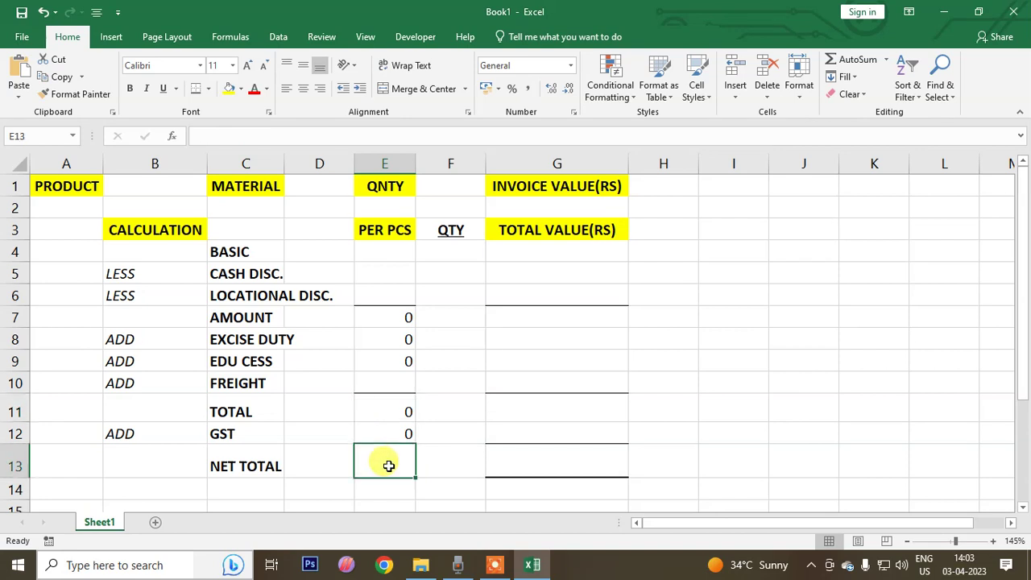
text(=)
click(383, 412)
text(+)
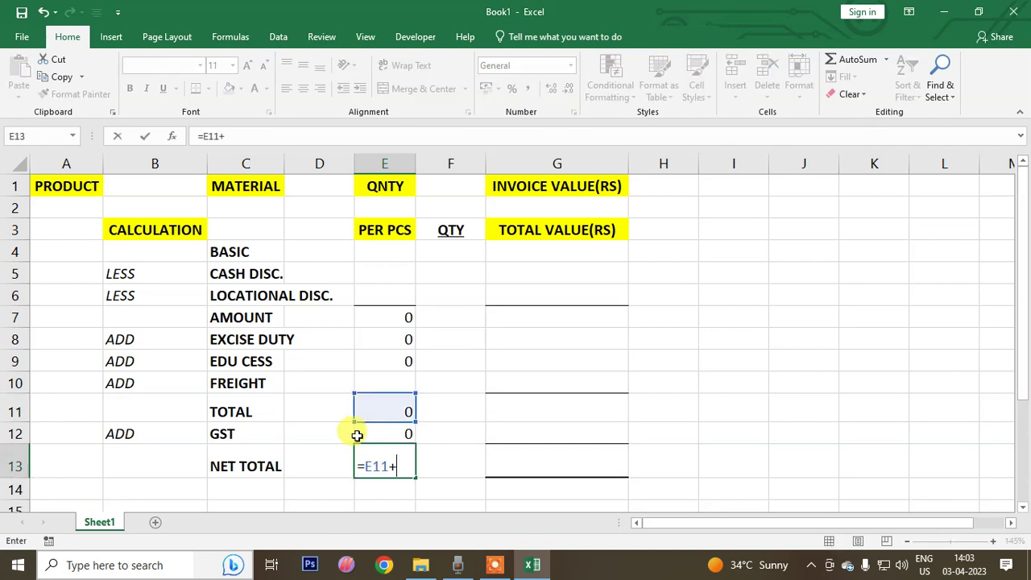
click(373, 433)
key(Return)
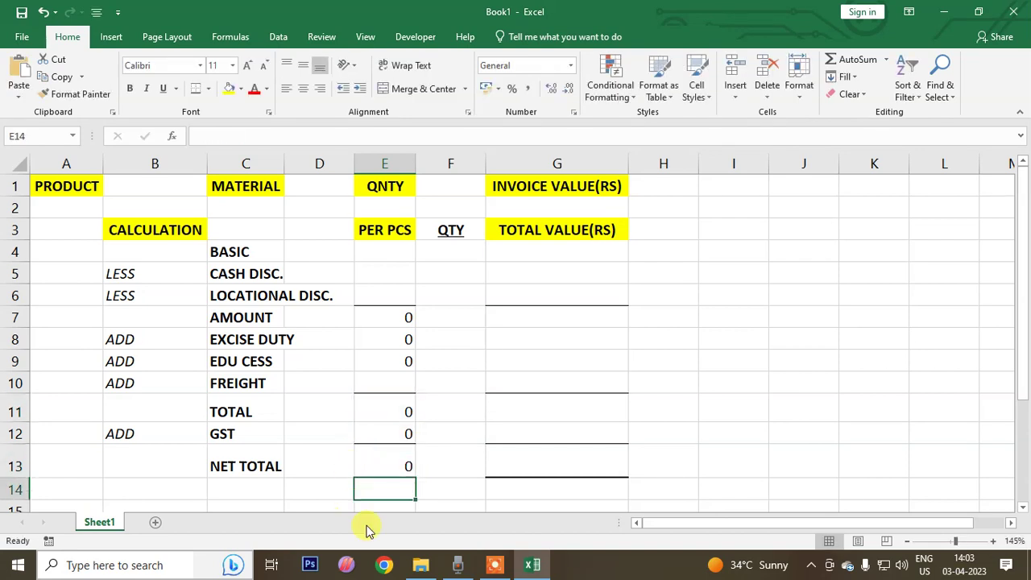
Step: Shade the PER PCS cells E4:E13 light green
drag(383, 256, 384, 459)
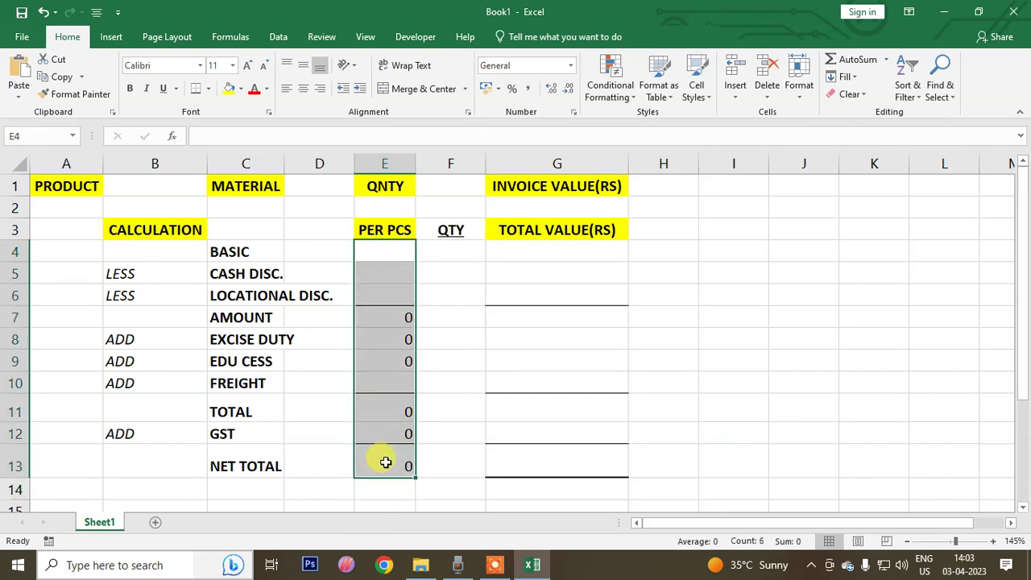
click(240, 89)
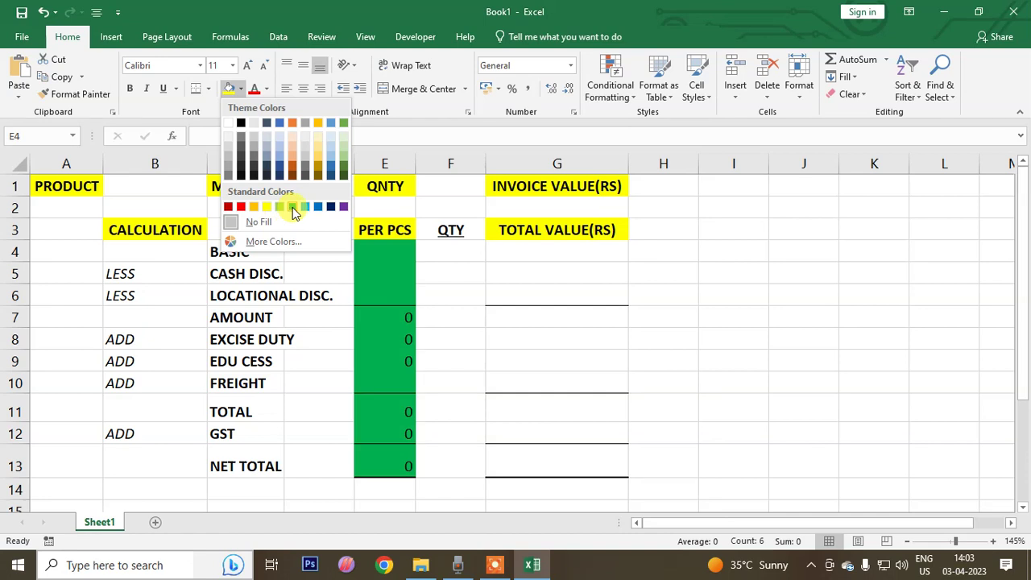
click(346, 148)
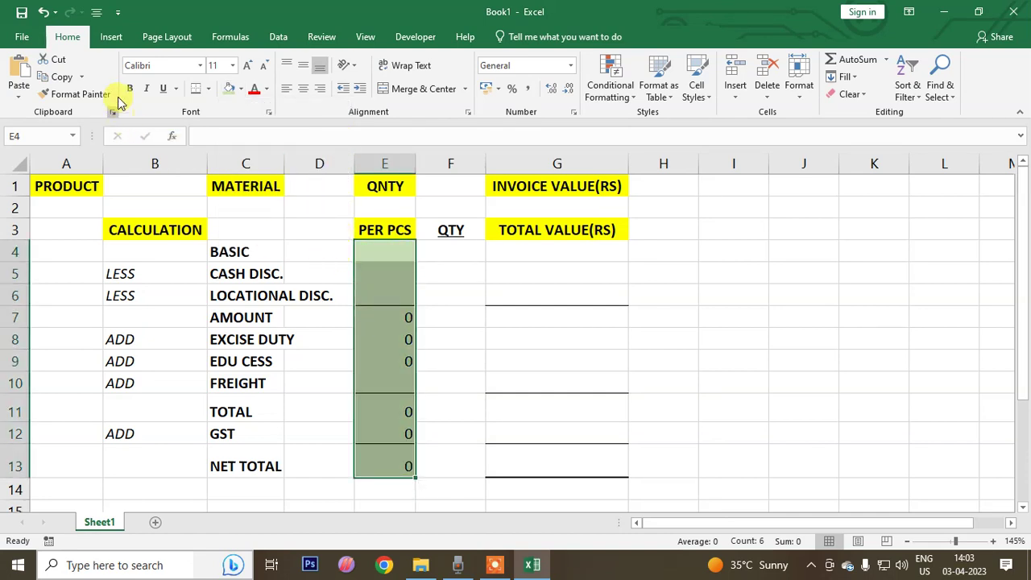
Step: Shade the TOTAL VALUE(RS) cells G4:G13 light orange
click(537, 252)
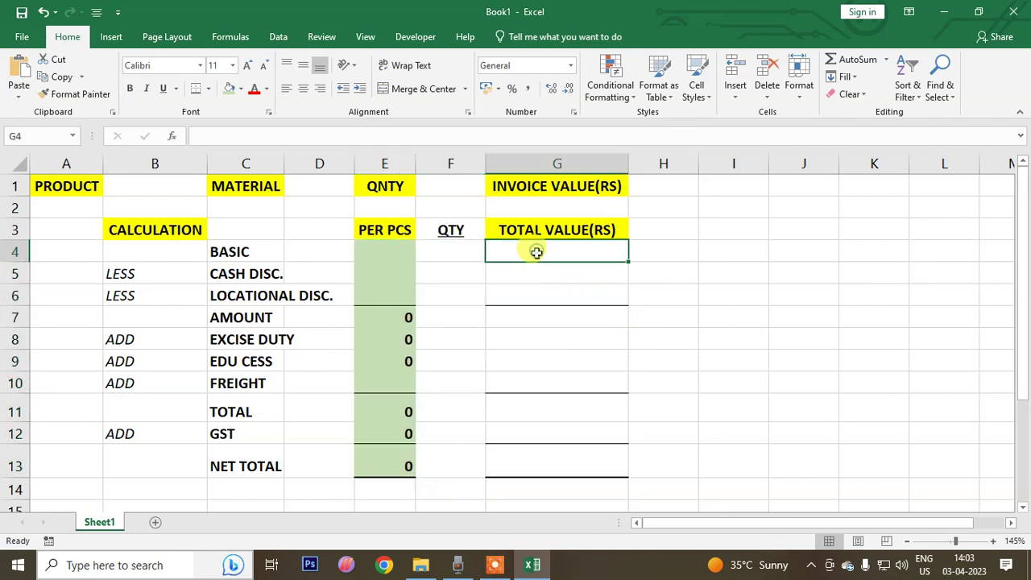
drag(536, 252, 550, 467)
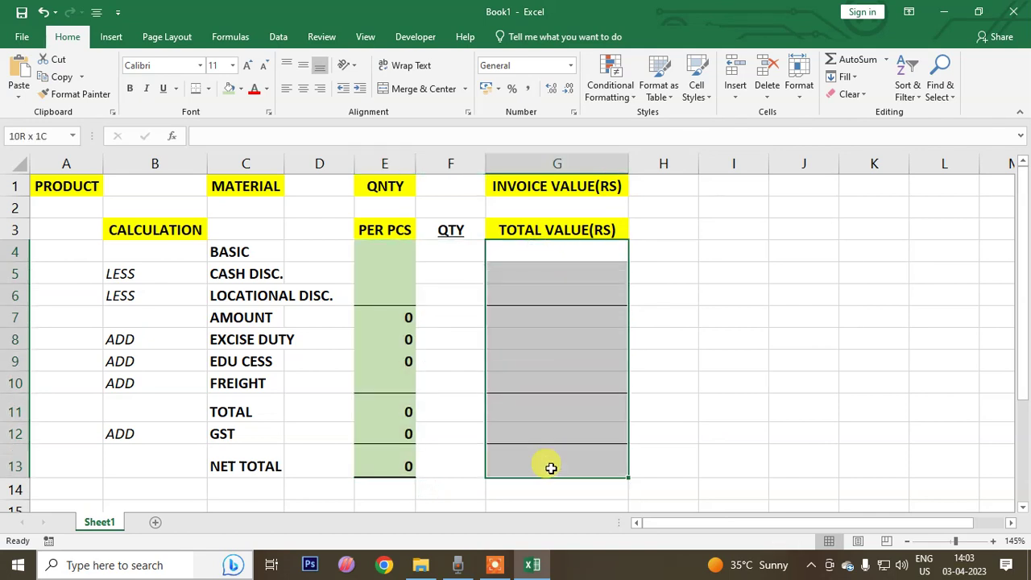
click(241, 89)
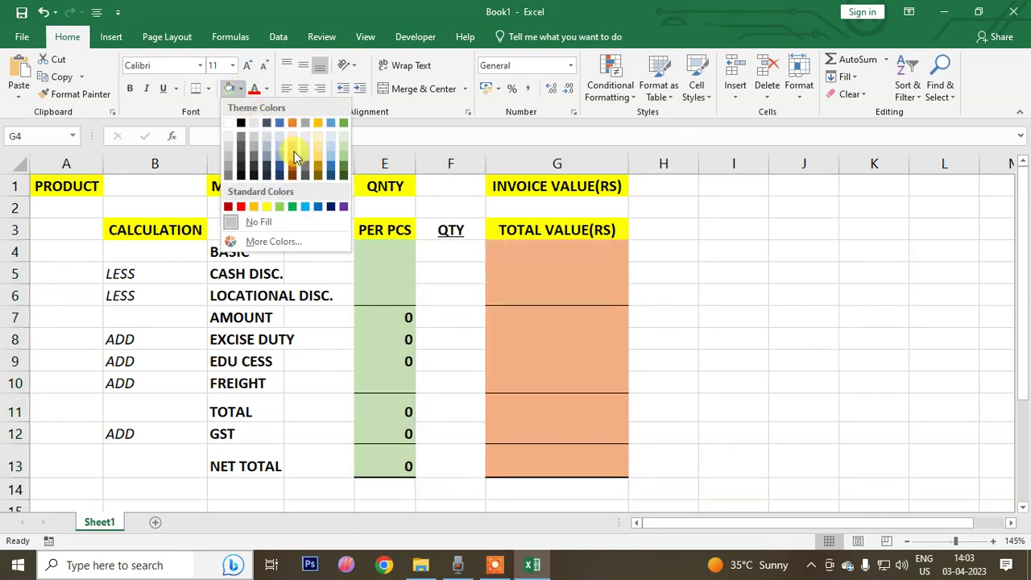
click(294, 152)
click(546, 253)
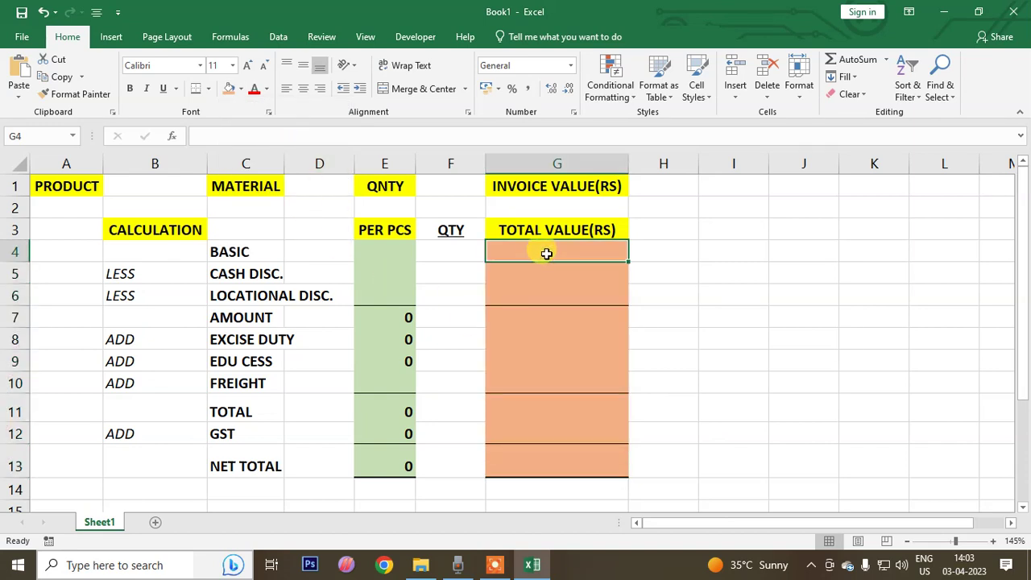
Step: Enter formulas in G4–G8 multiplying the BASIC through EXCISE DUTY values (E4–E8) by the quantity in F4
text(=)
click(383, 254)
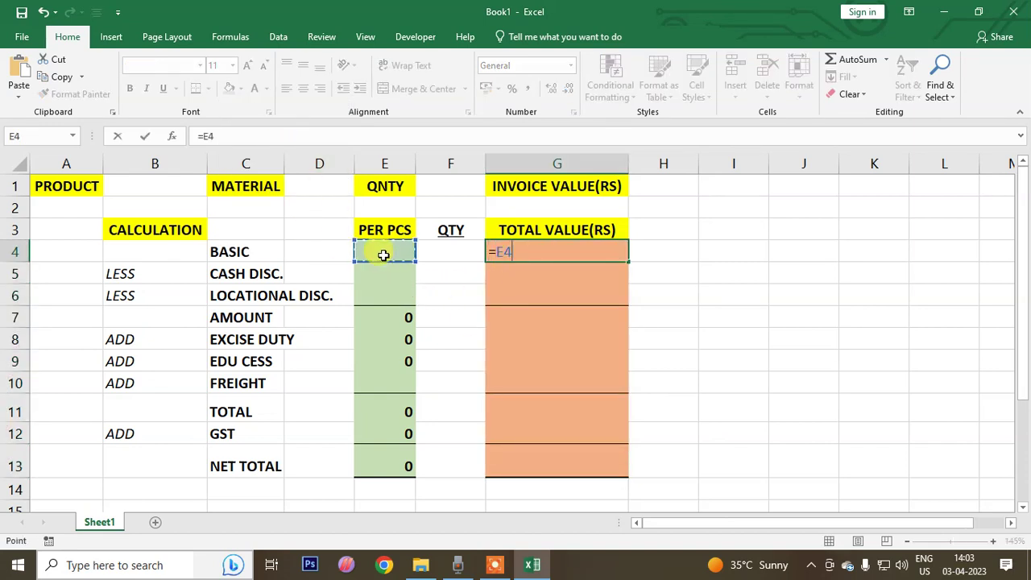
text(*)
click(451, 253)
key(Return)
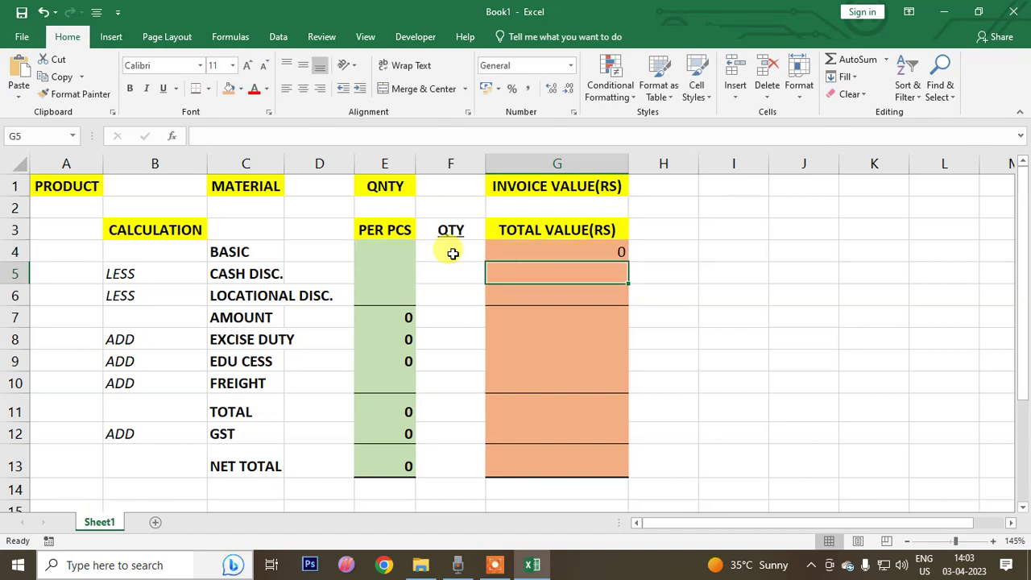
text(=)
click(387, 270)
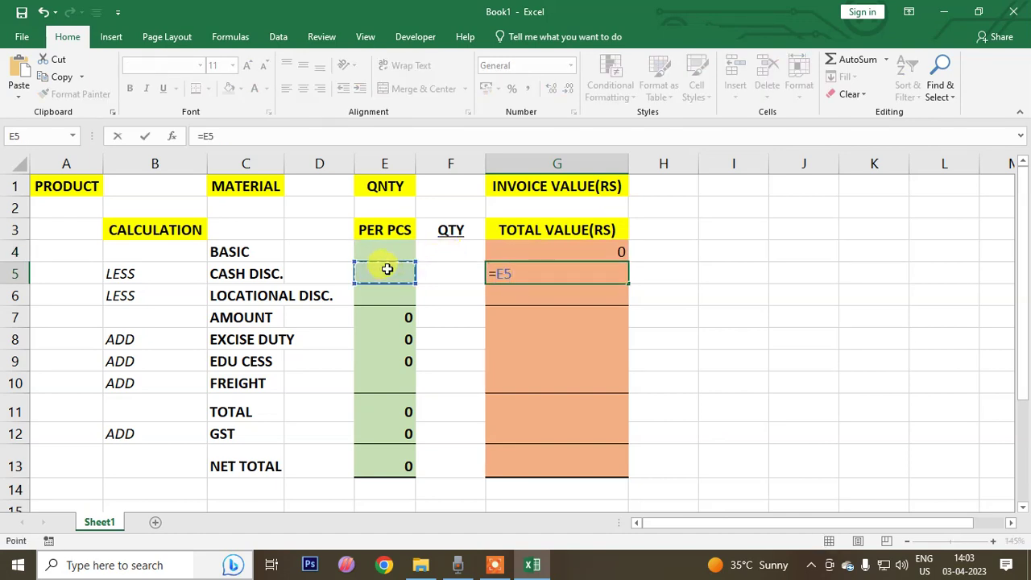
text(*)
click(441, 258)
key(Return)
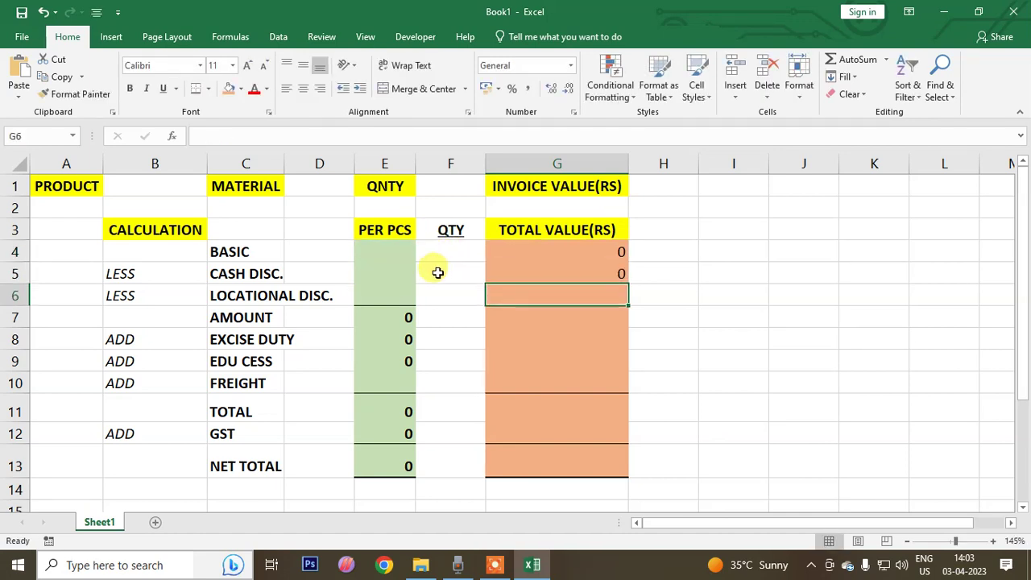
text(=)
click(381, 296)
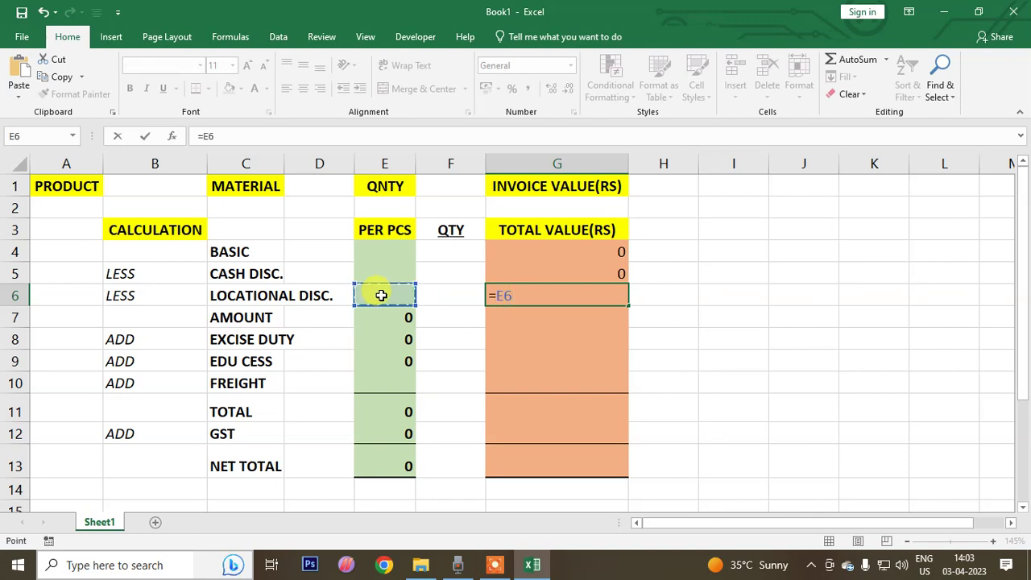
text(*)
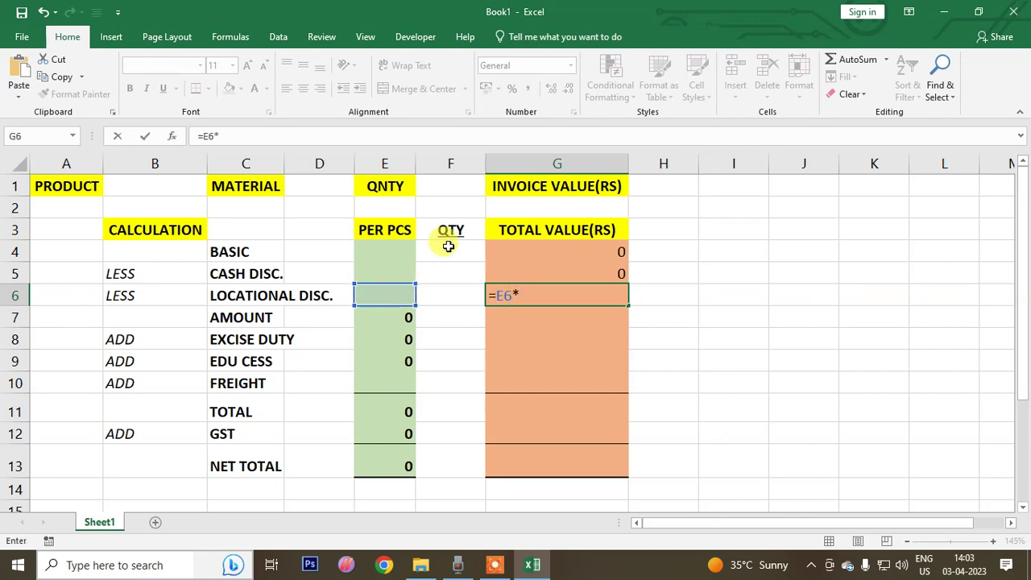
click(448, 246)
key(Return)
text(=)
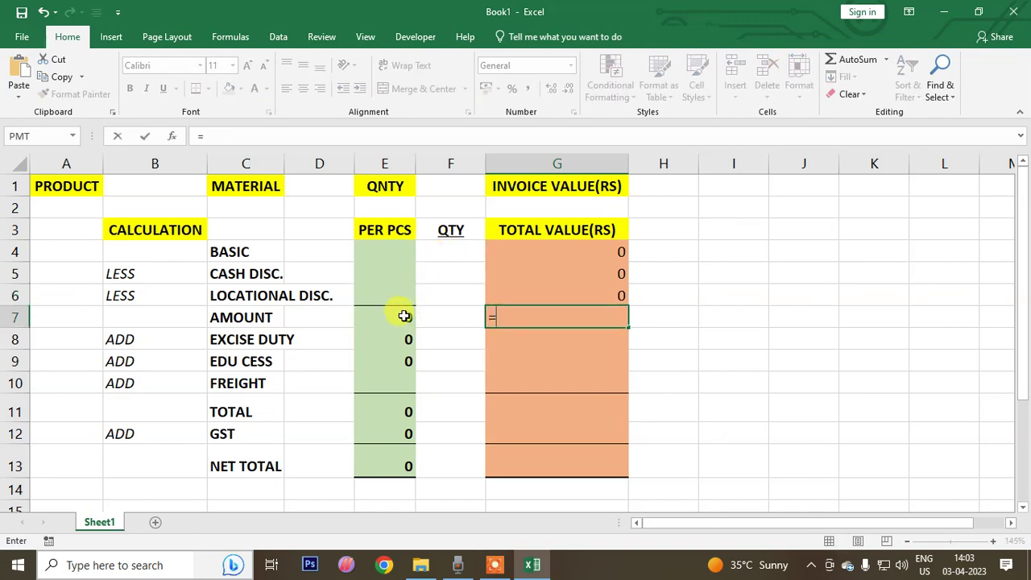
click(405, 316)
text(*)
click(442, 248)
key(Return)
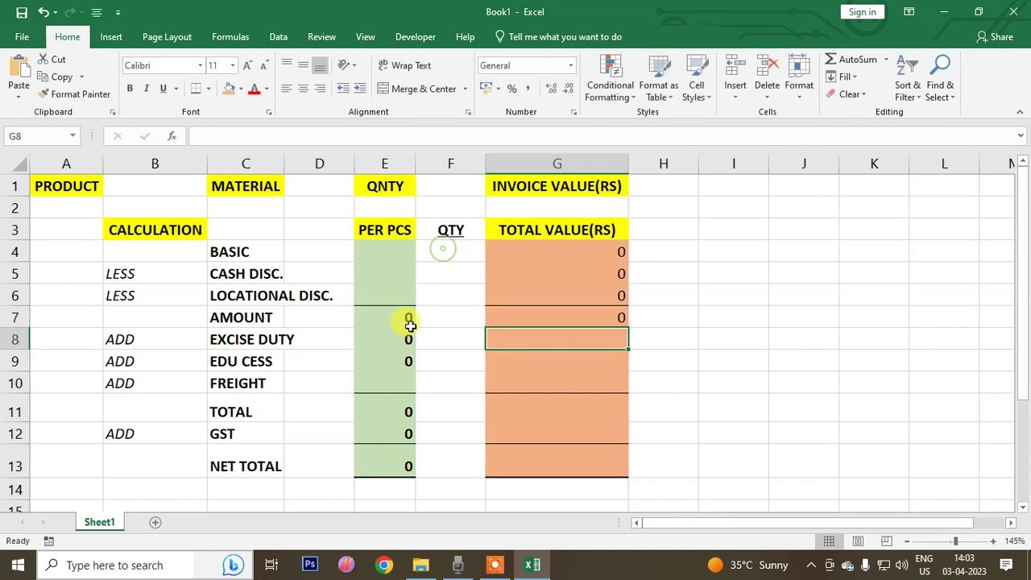
text(=)
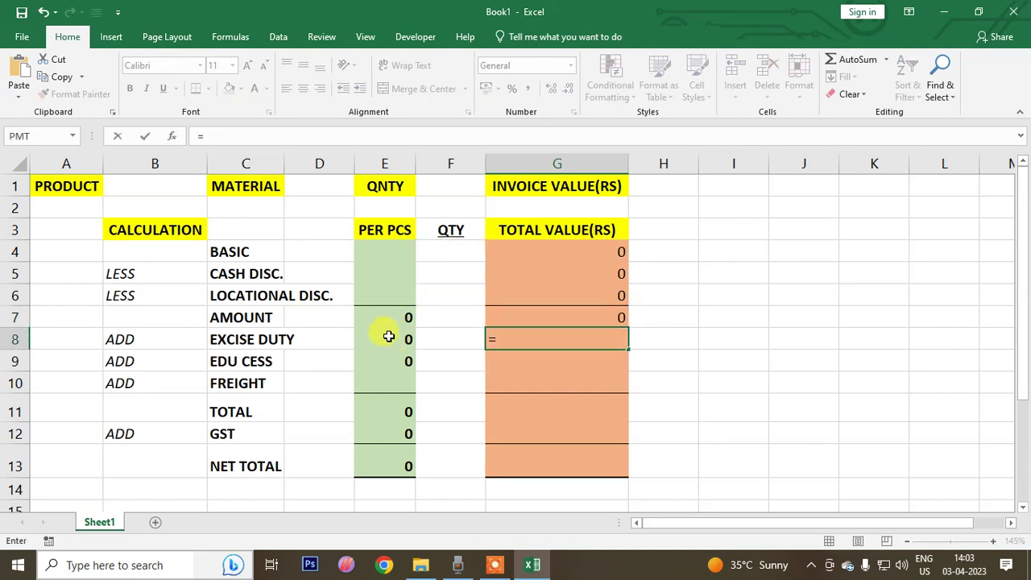
click(387, 336)
text(*)
click(432, 249)
key(Return)
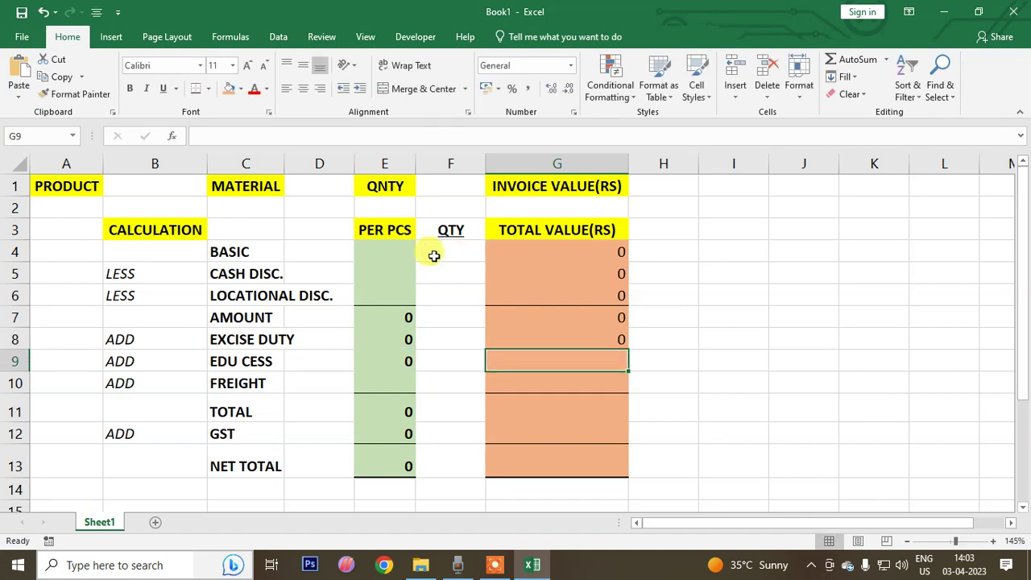
Step: Enter formulas in G9–G13 multiplying the EDU CESS through NET TOTAL values (E9–E13) by the quantity in F4
text(=)
click(395, 363)
text(*9)
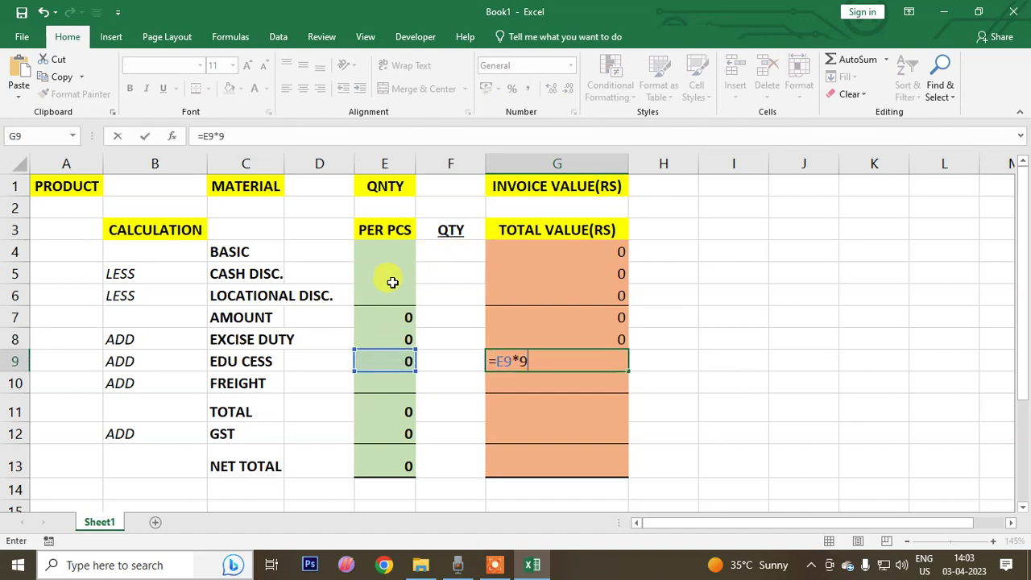
key(BackSpace)
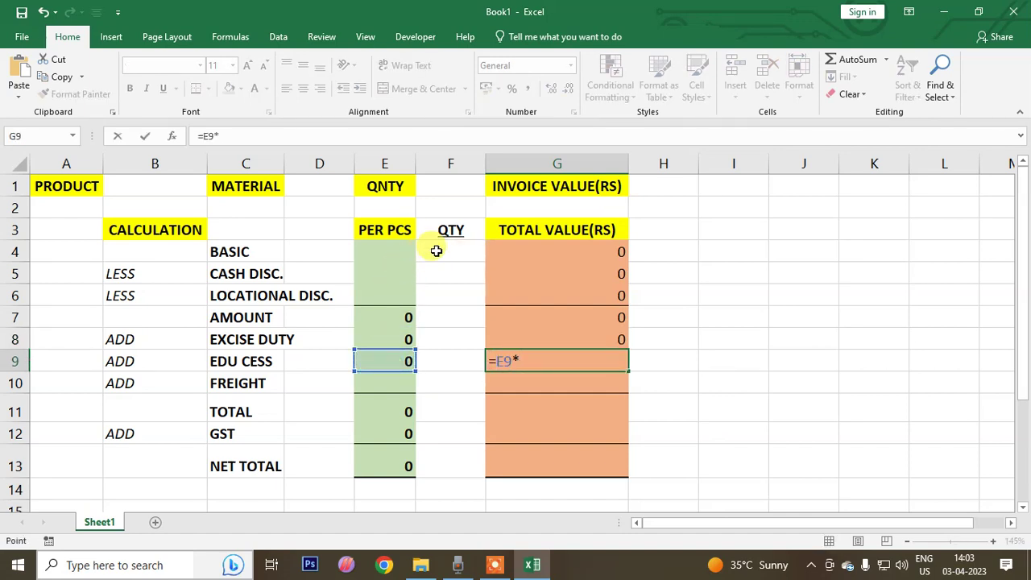
click(433, 252)
key(Return)
text(=)
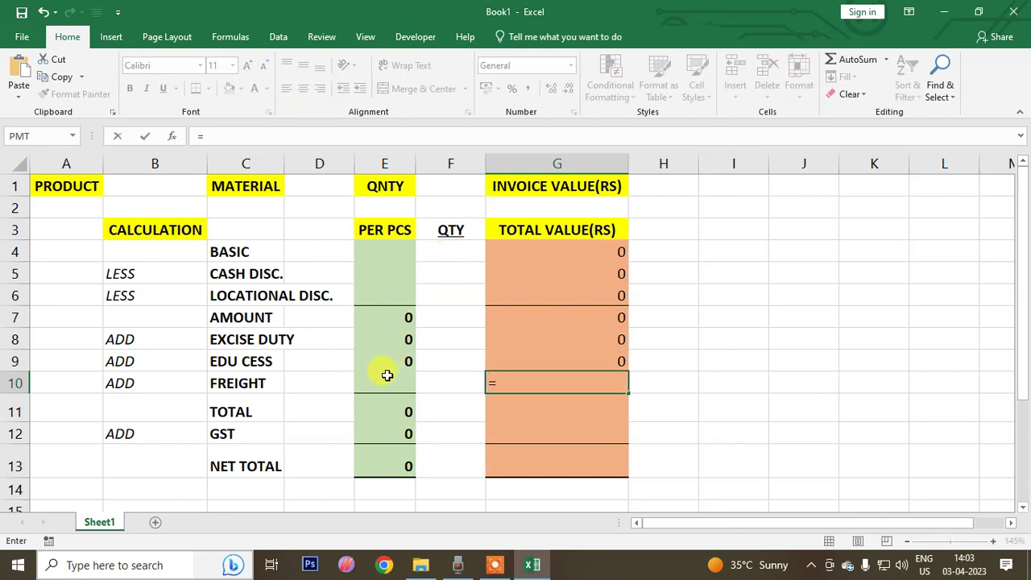
click(389, 375)
text(*)
click(441, 252)
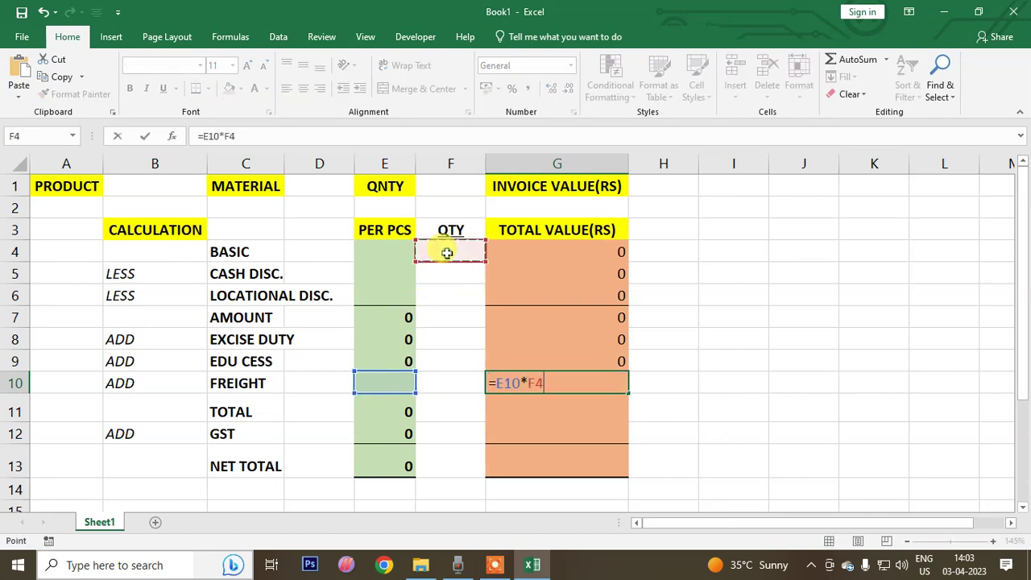
key(Return)
text(=)
click(396, 408)
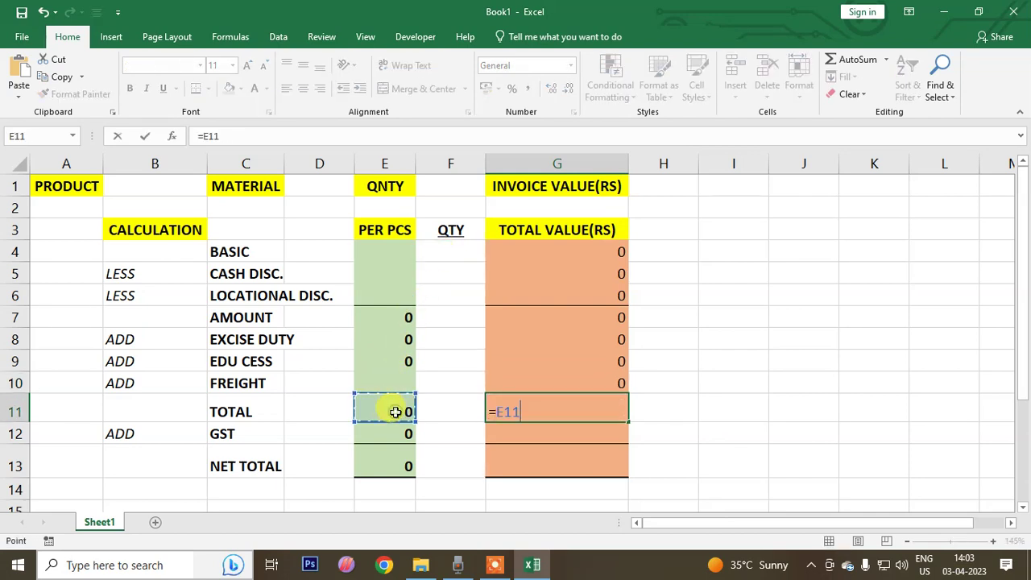
text(*)
click(452, 258)
key(Return)
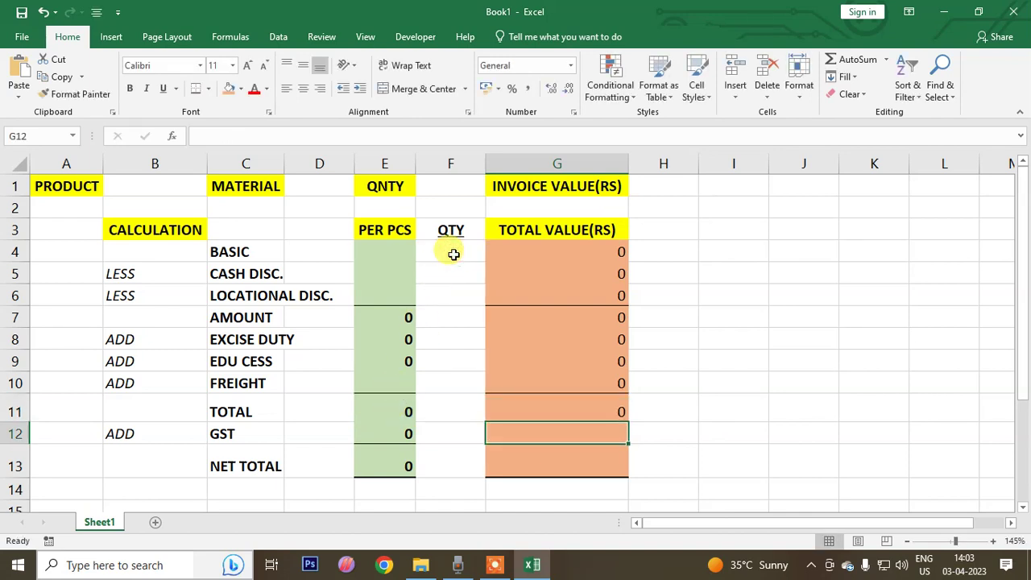
text(=)
click(389, 433)
text(*)
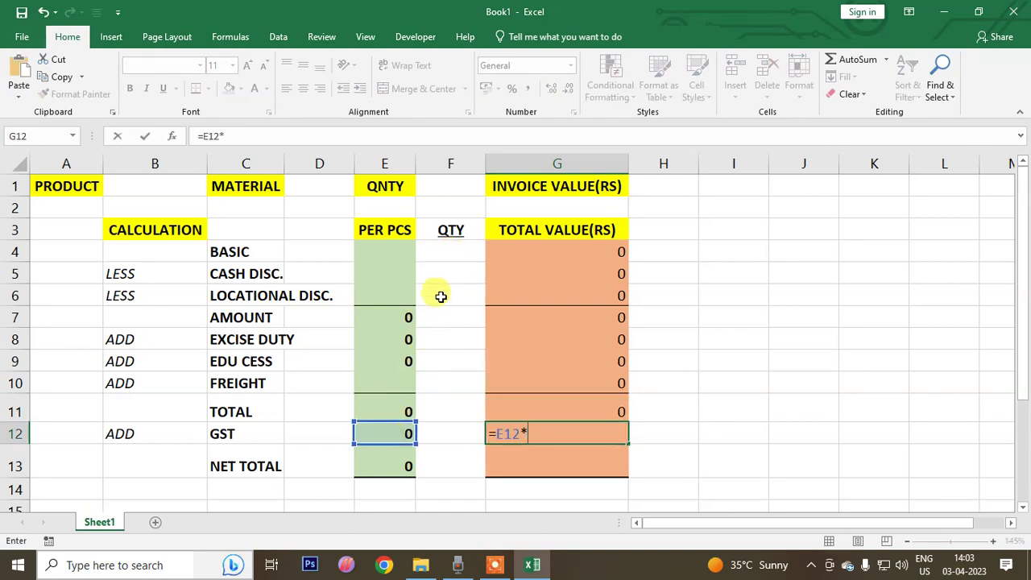
click(455, 256)
key(Return)
text(=)
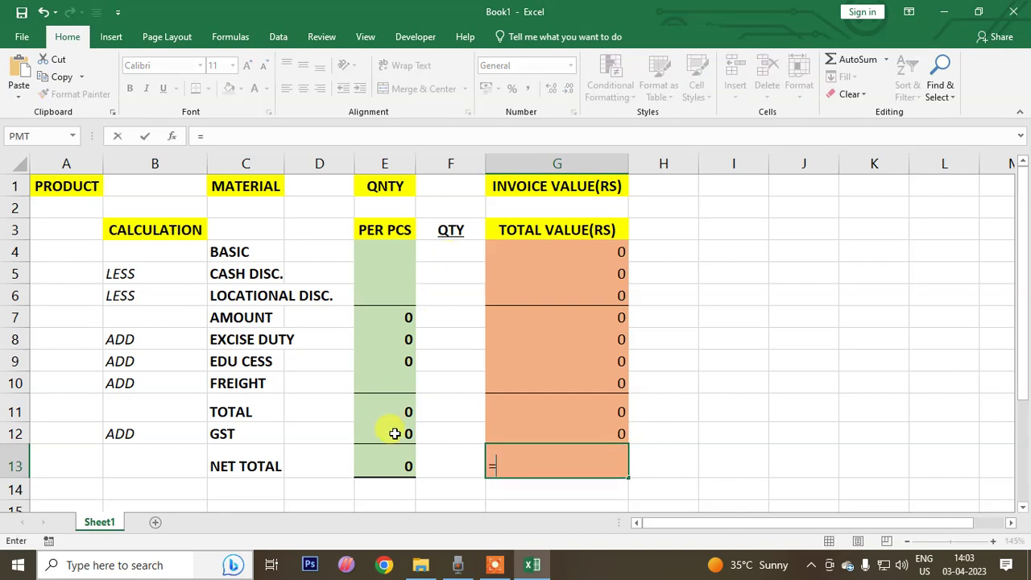
click(396, 462)
text(*)
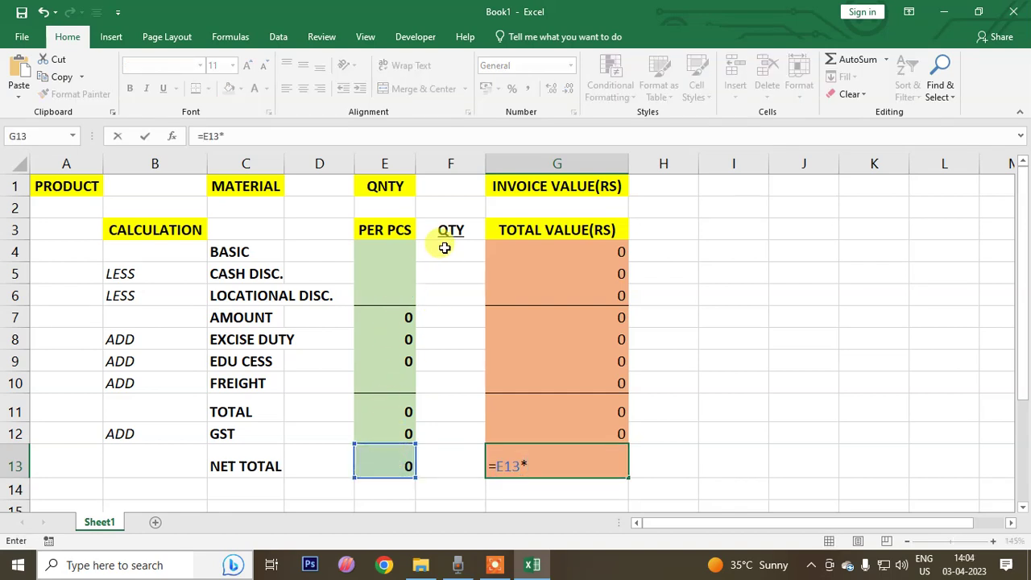
click(444, 246)
key(Return)
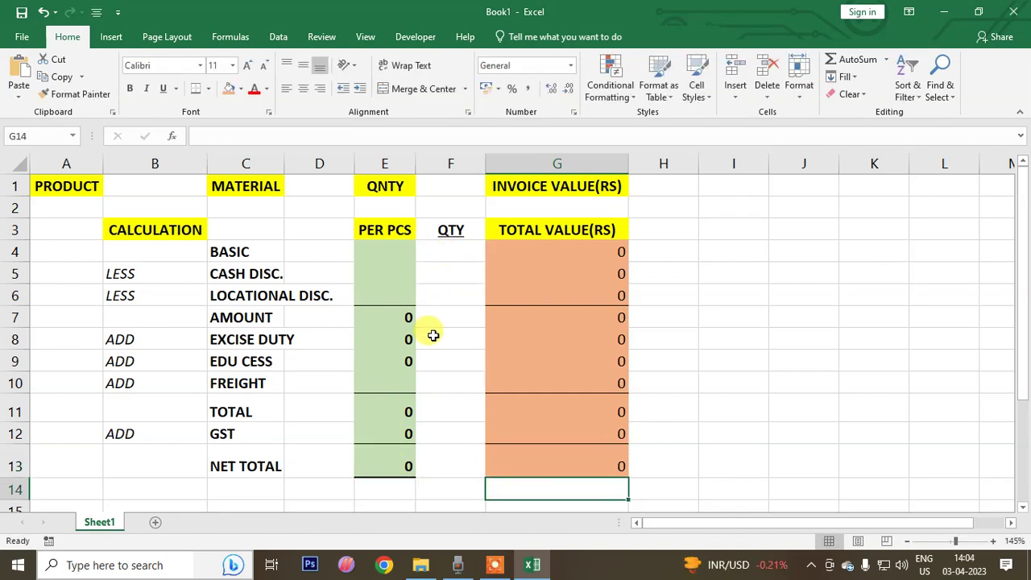
Step: Link the QTY cell F4 to the quantity cell with the formula =E2
click(435, 251)
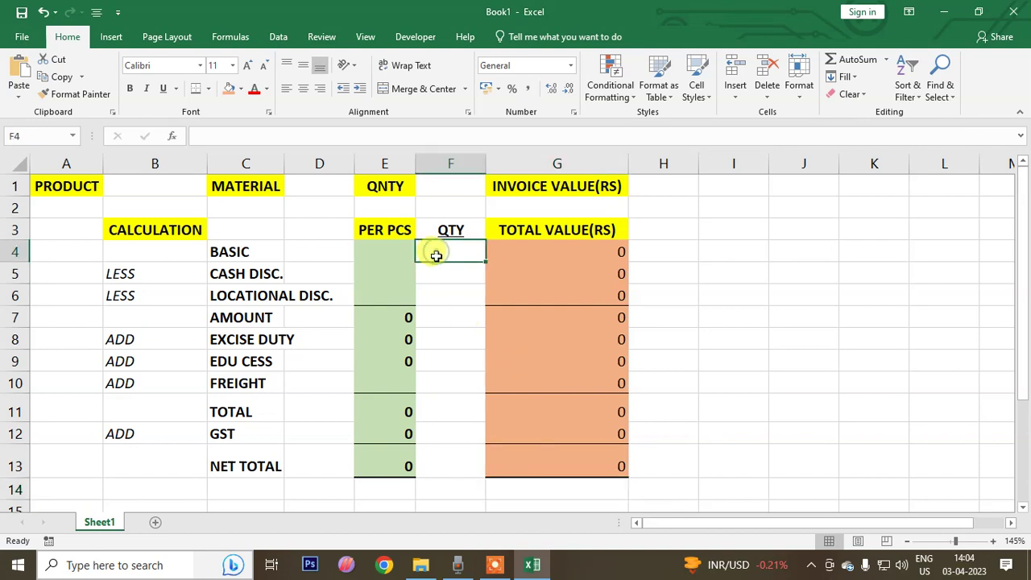
text(=)
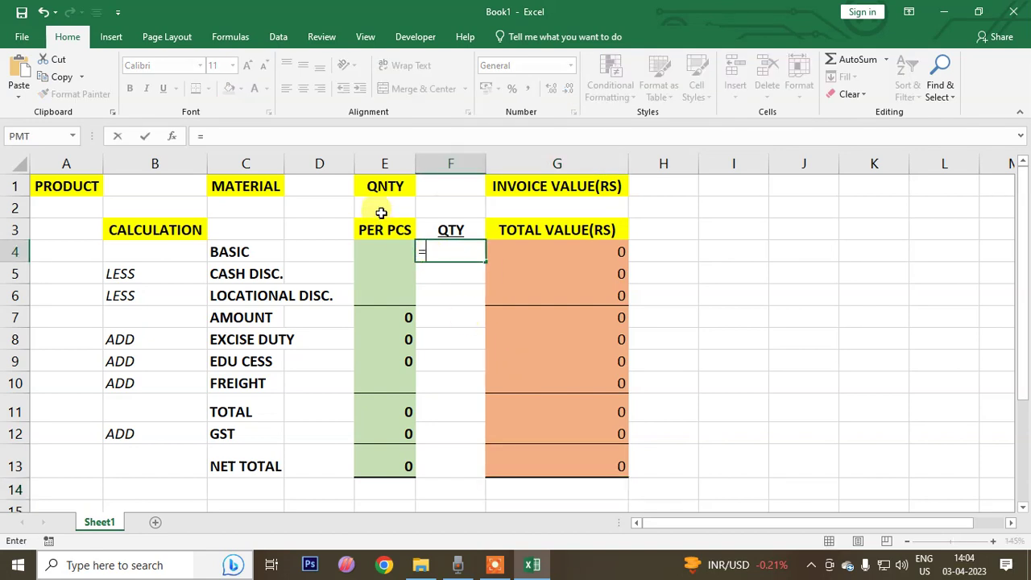
click(381, 210)
key(Return)
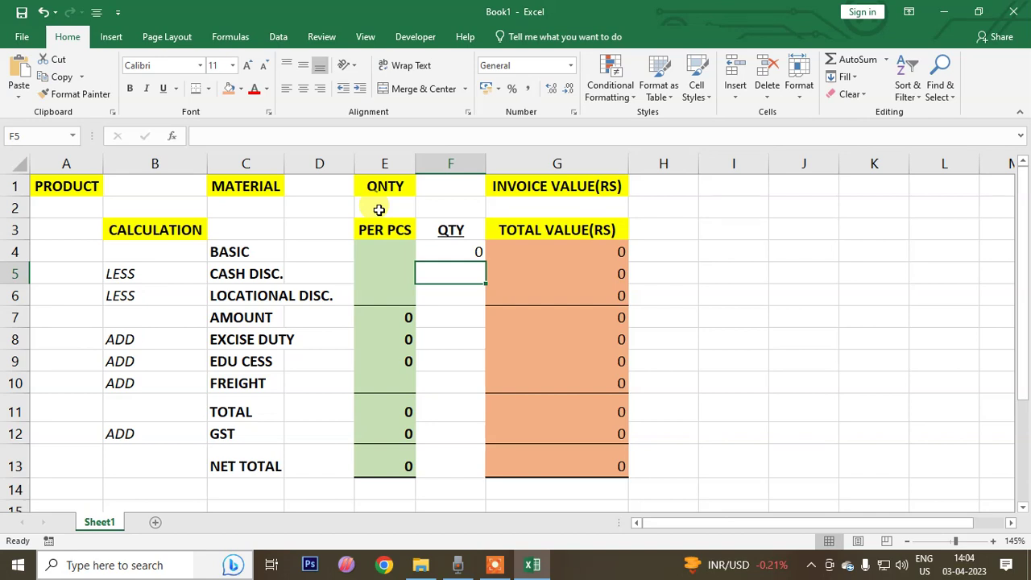
Step: Select F4 and E2 together to give them a fill color
click(437, 252)
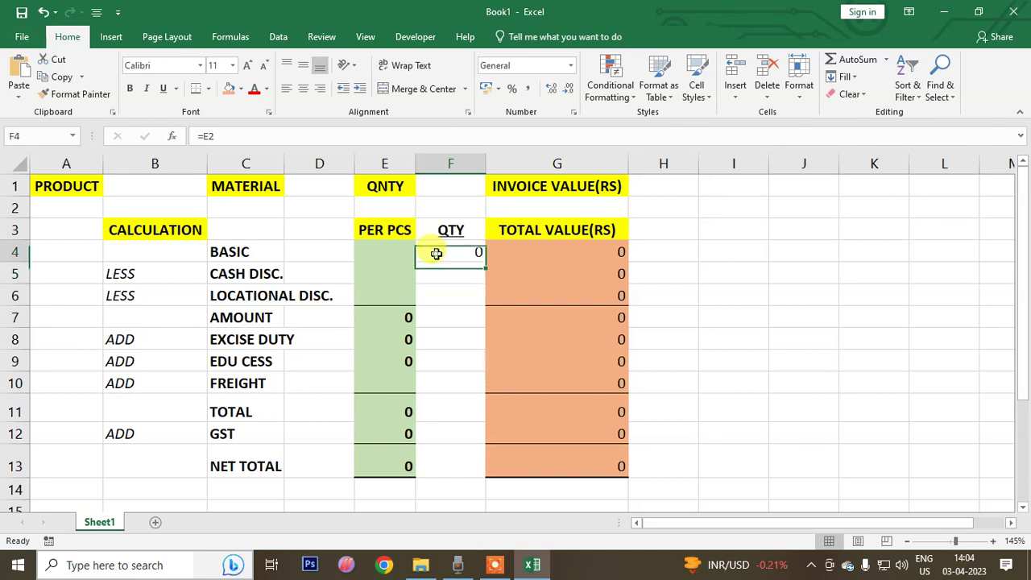
ctrl+click(391, 210)
click(240, 89)
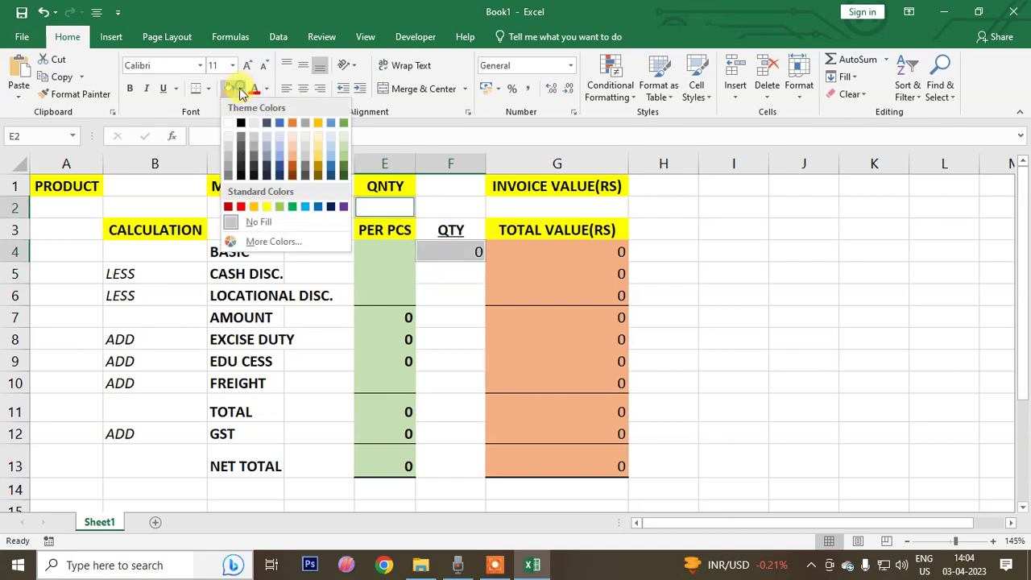
Step: Shade E2 and F4 grey-blue, and enter =G13 in G2 to show the NET TOTAL
click(265, 143)
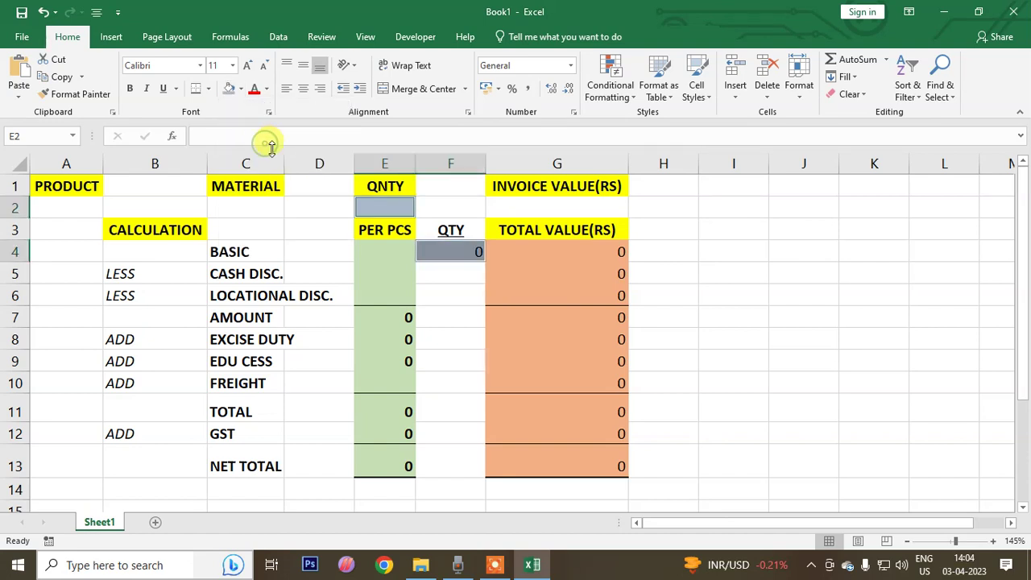
click(509, 211)
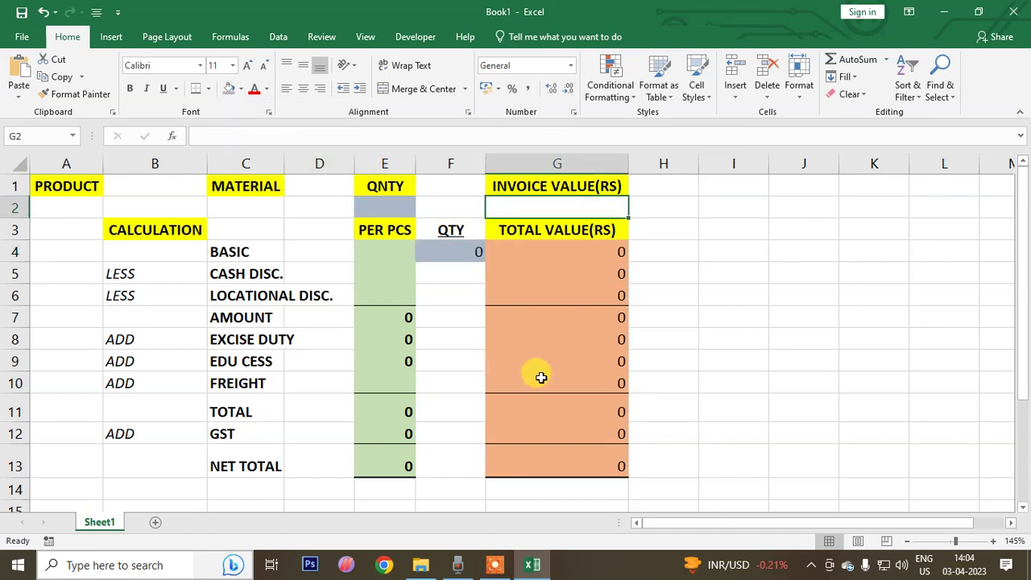
text(=)
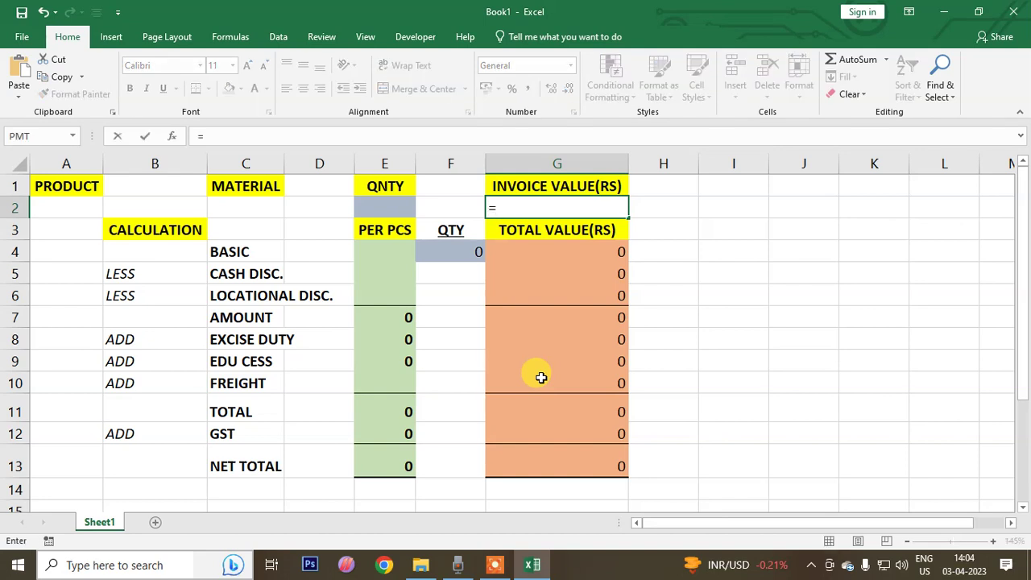
click(547, 467)
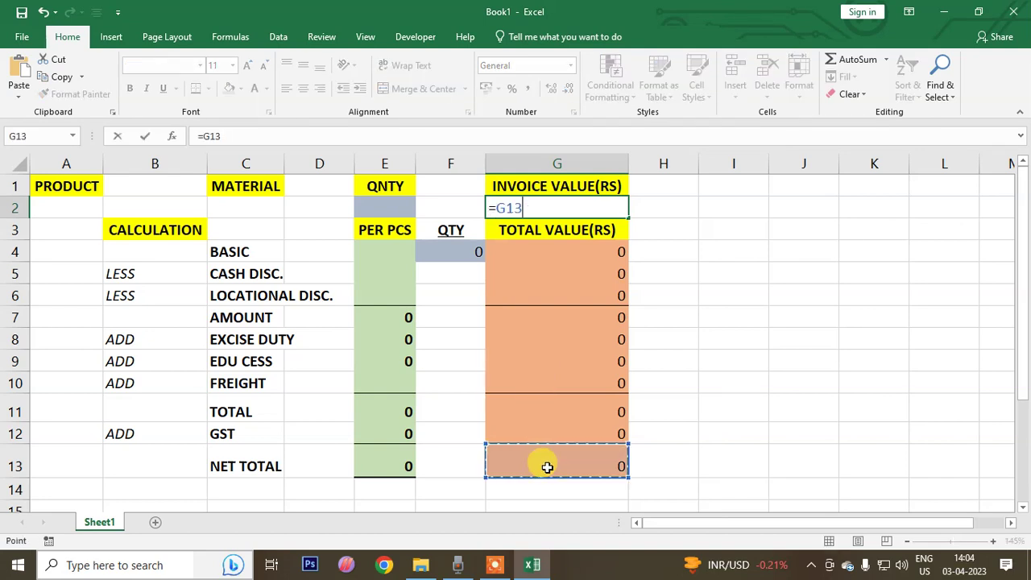
key(Return)
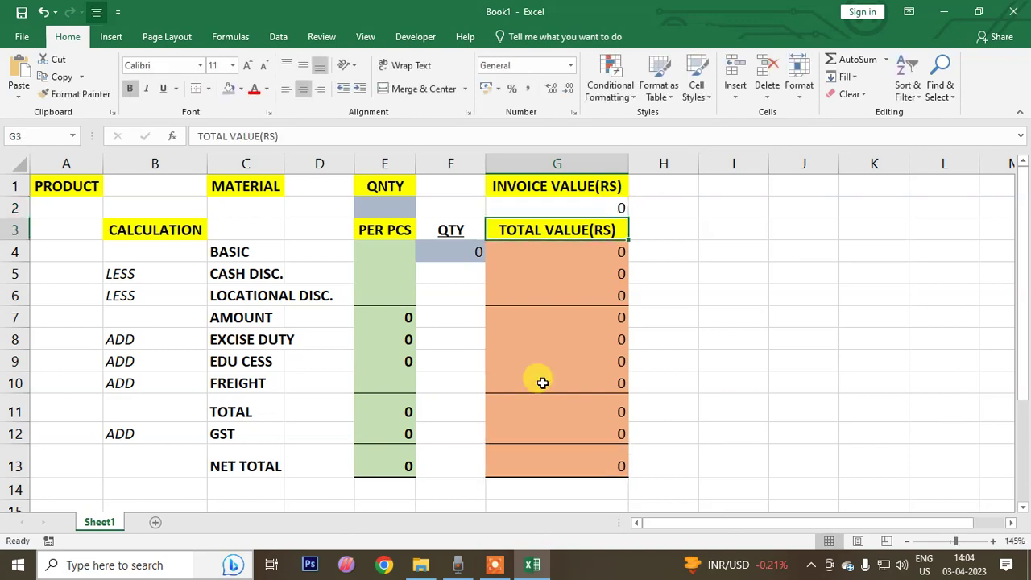
Step: Fill G2 and G13 dark red
click(555, 206)
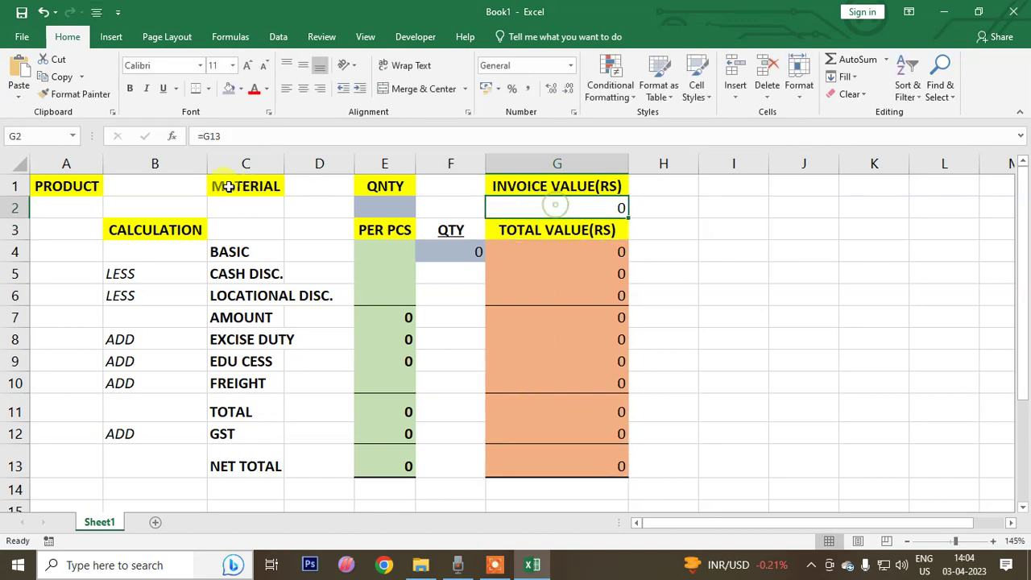
click(240, 88)
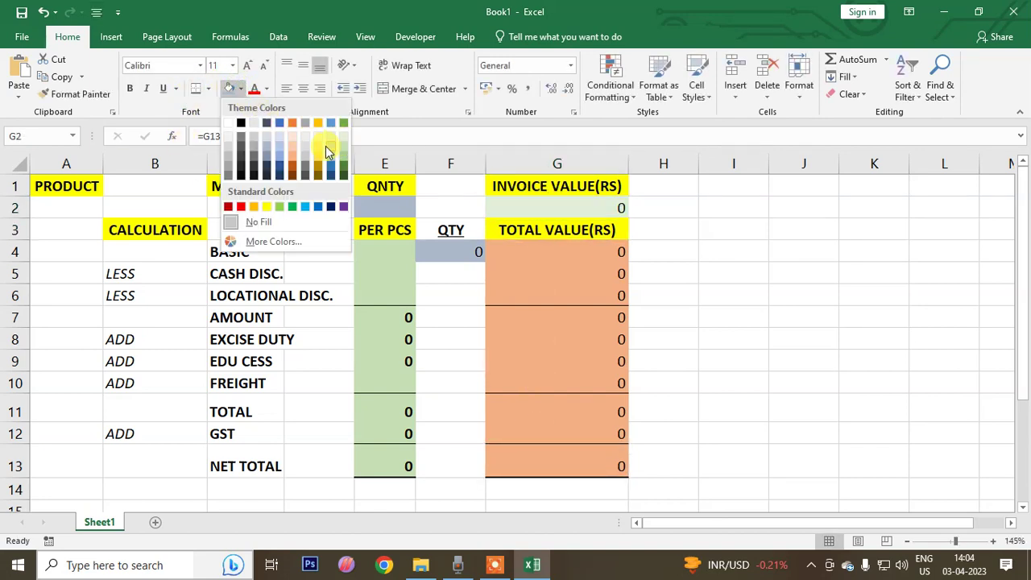
click(228, 207)
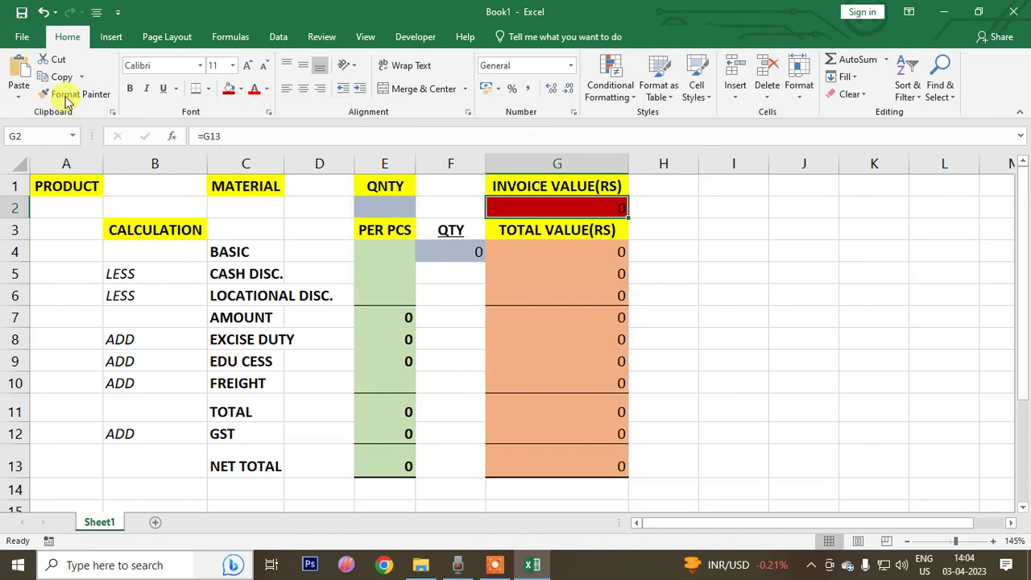
click(505, 462)
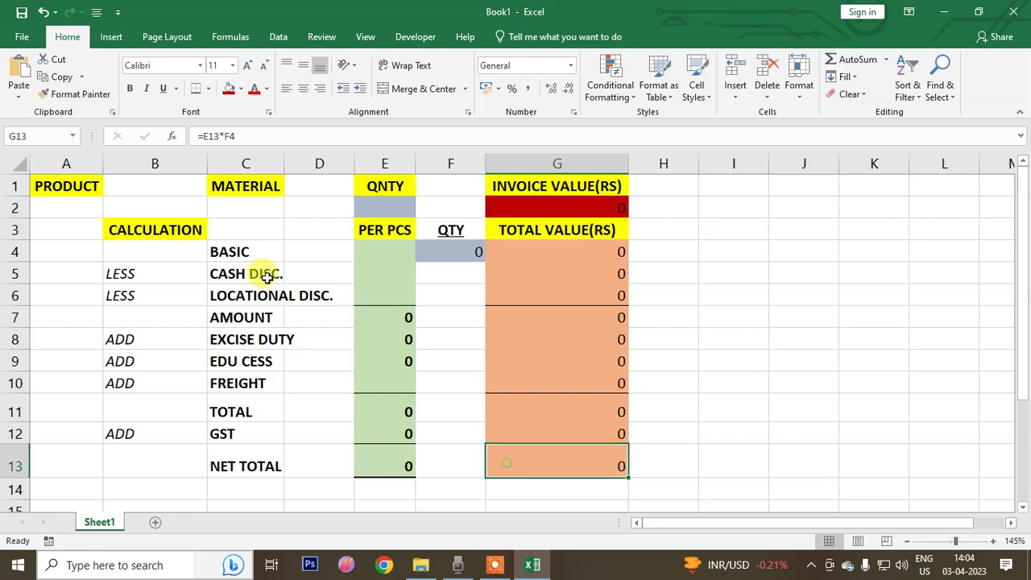
click(229, 89)
Step: Make the figures in G2 and G13 white, bold and 12 point
ctrl+click(504, 207)
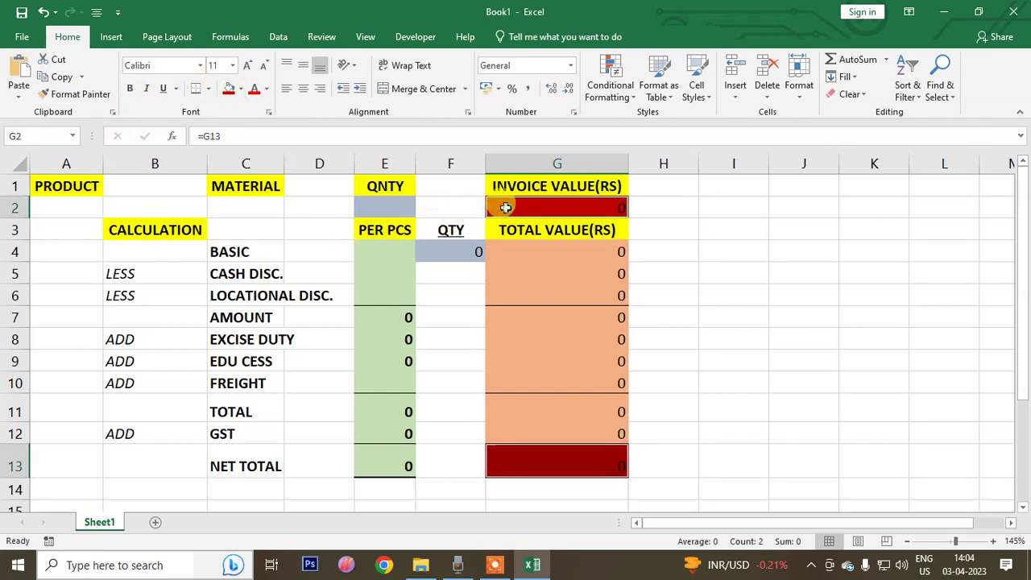
click(266, 89)
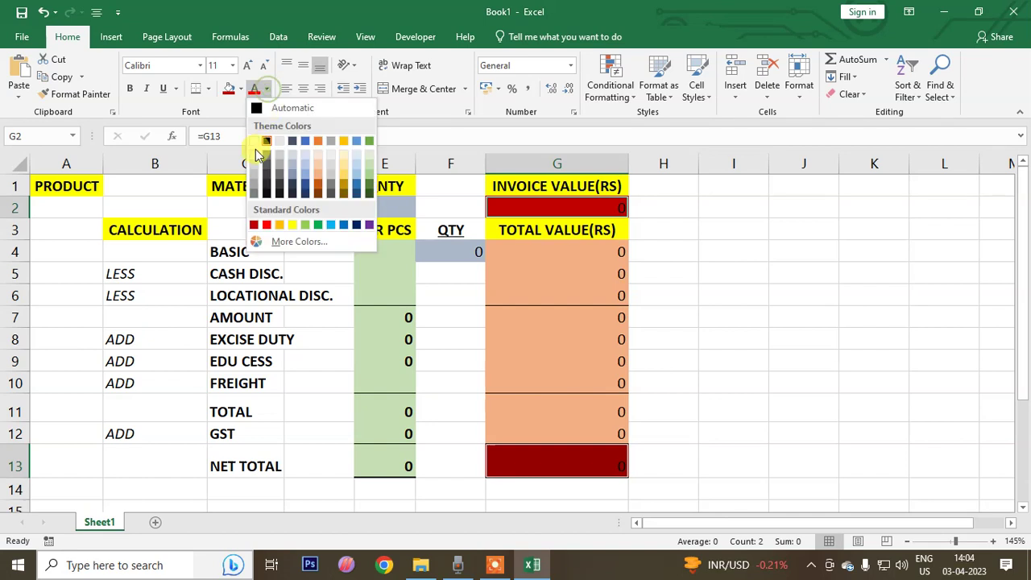
click(252, 139)
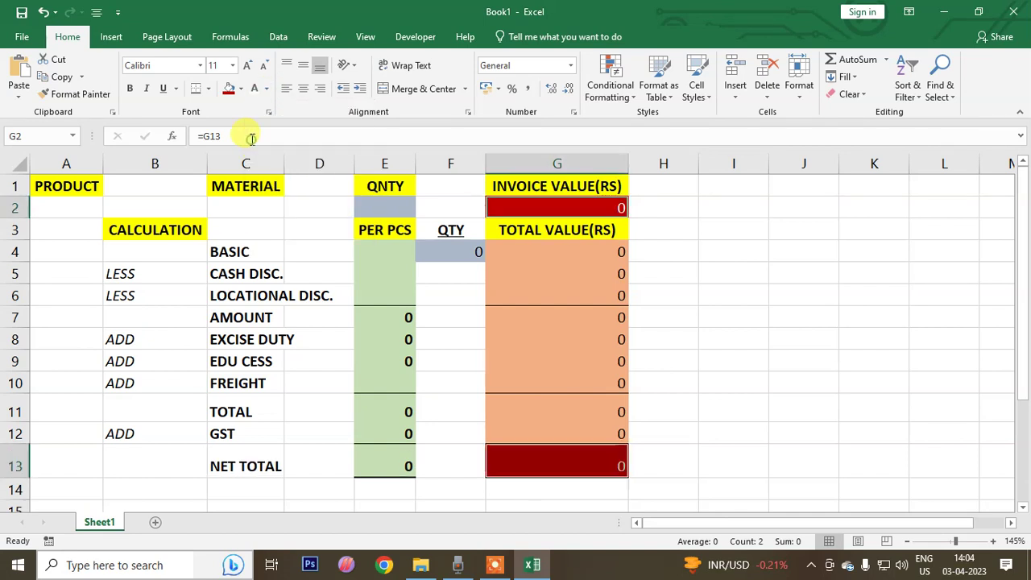
click(129, 89)
click(246, 68)
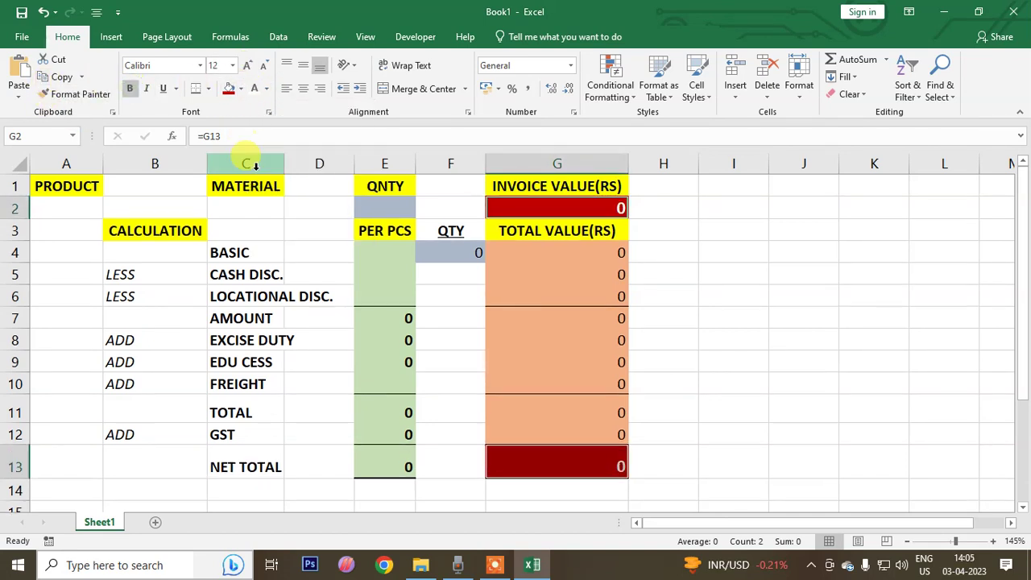
click(538, 337)
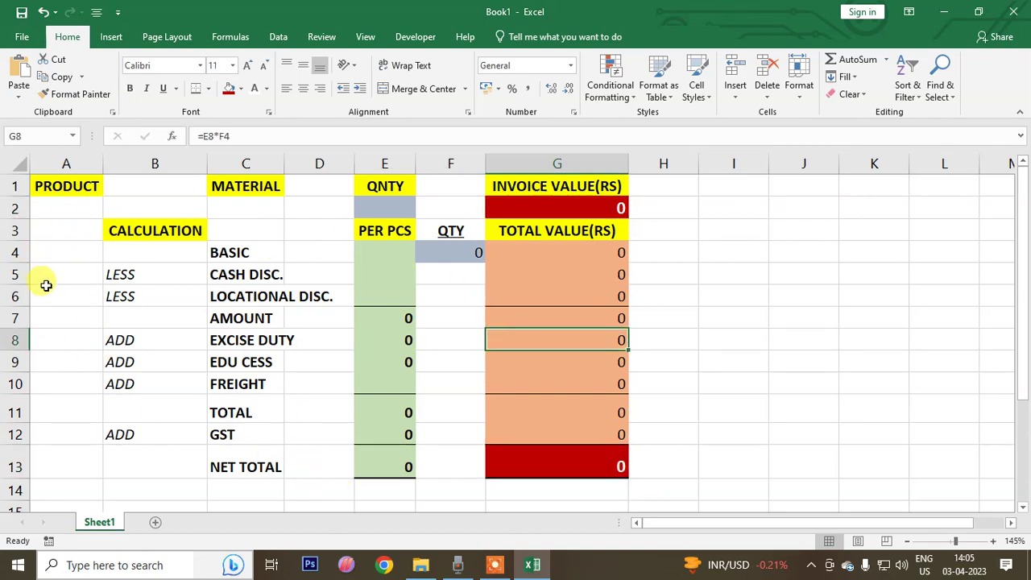
Step: Use Save As to store the workbook on drive G: under the name QOUTATION BILL
click(27, 38)
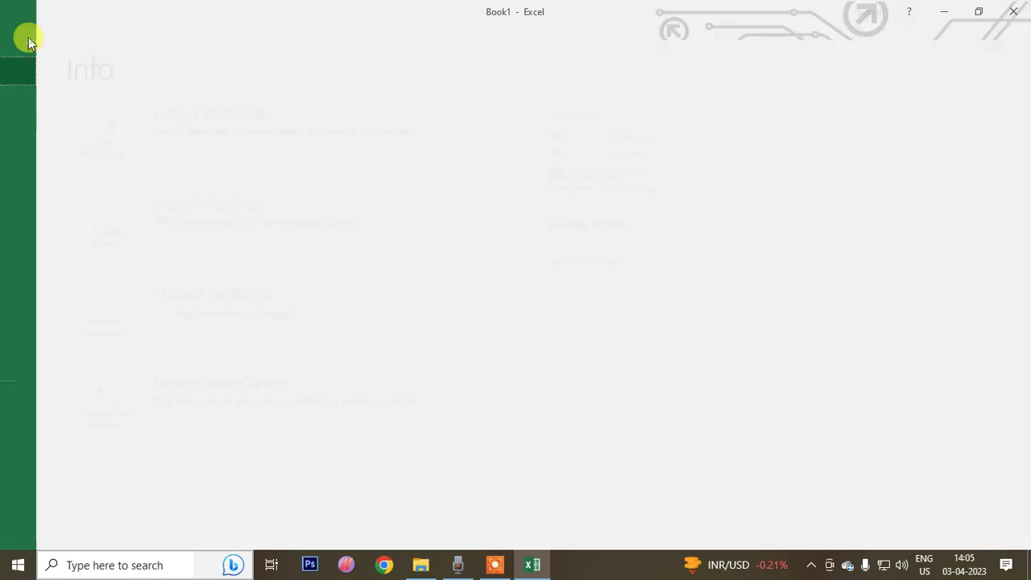
click(14, 191)
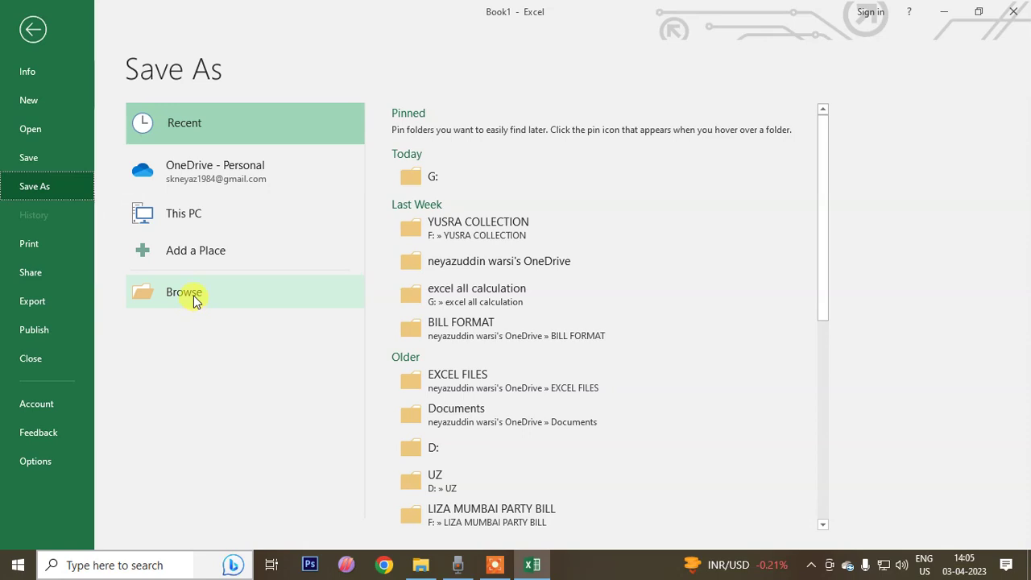
click(459, 176)
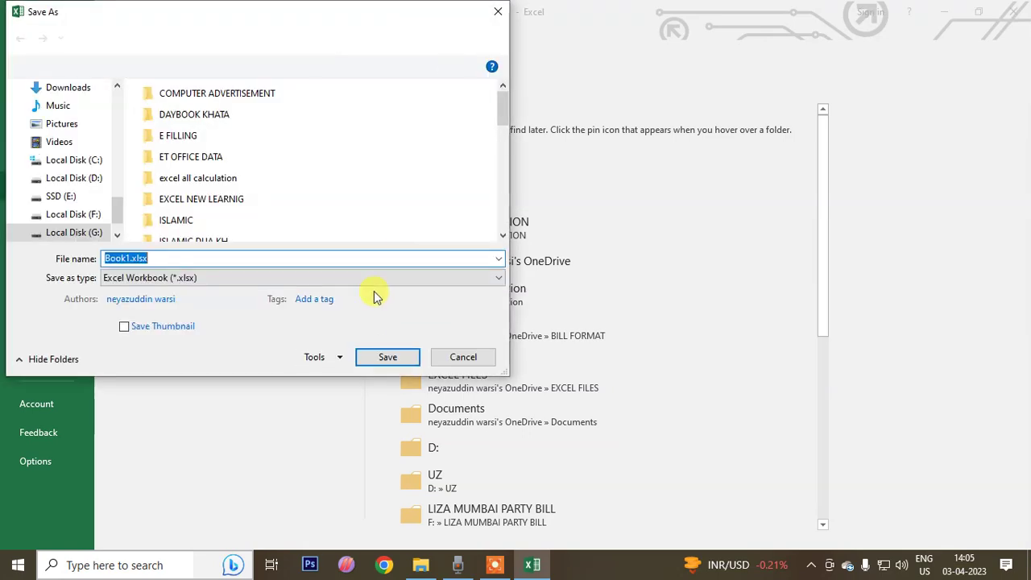
text(QOUTATION BILL)
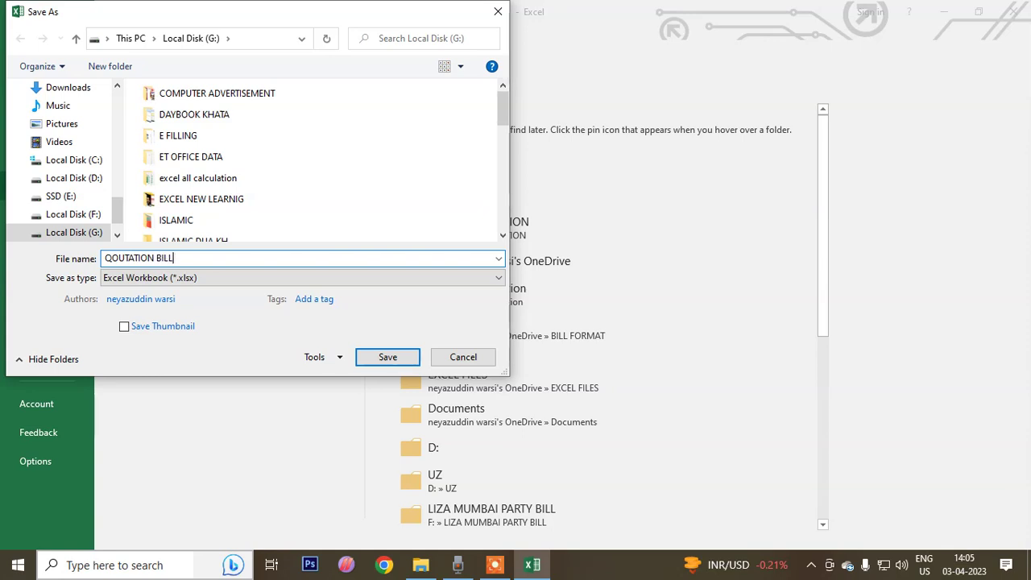
key(Return)
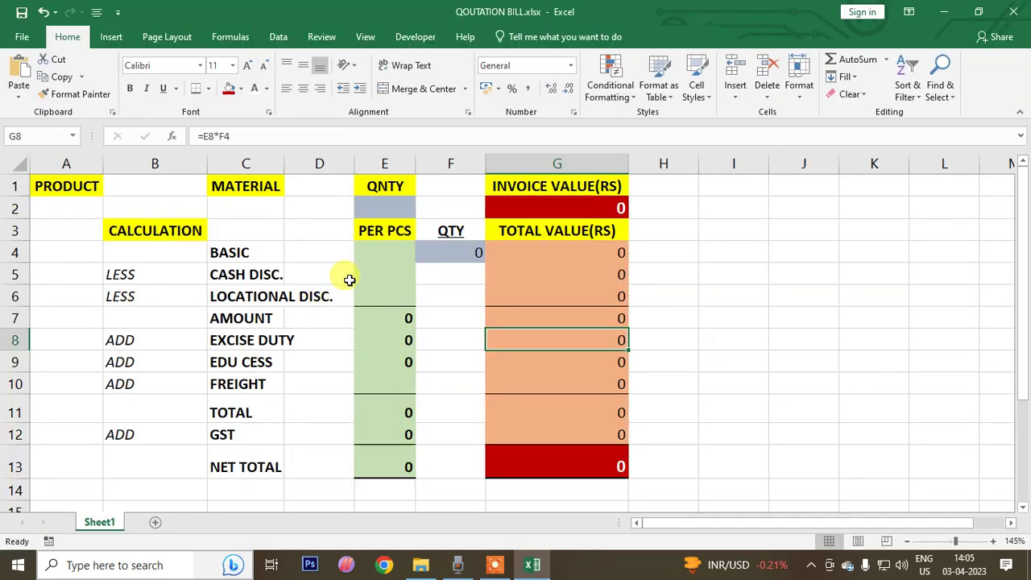
Step: Enter SAMSUNG as the product and J7 as the material
click(68, 212)
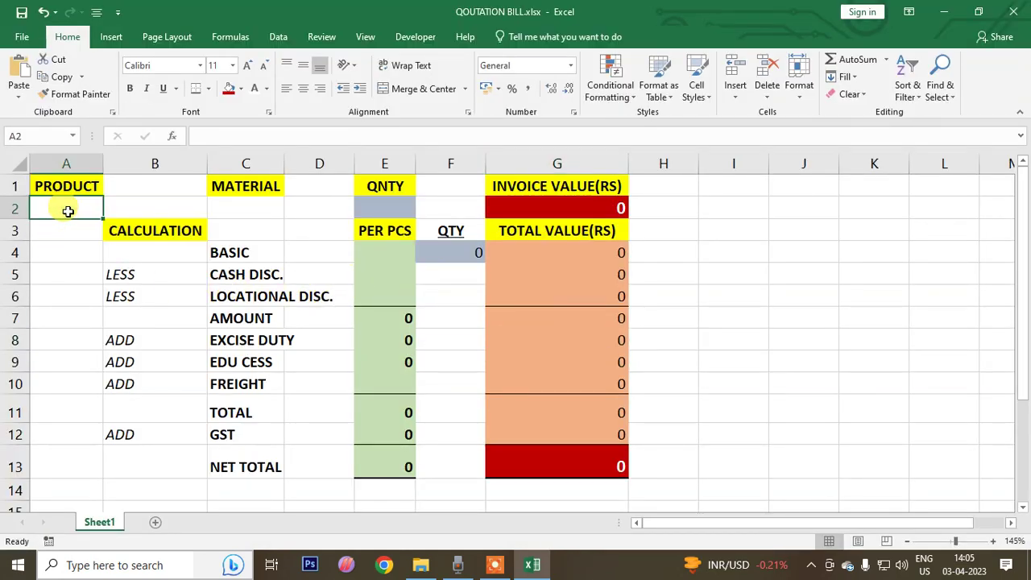
text(SAMSU)
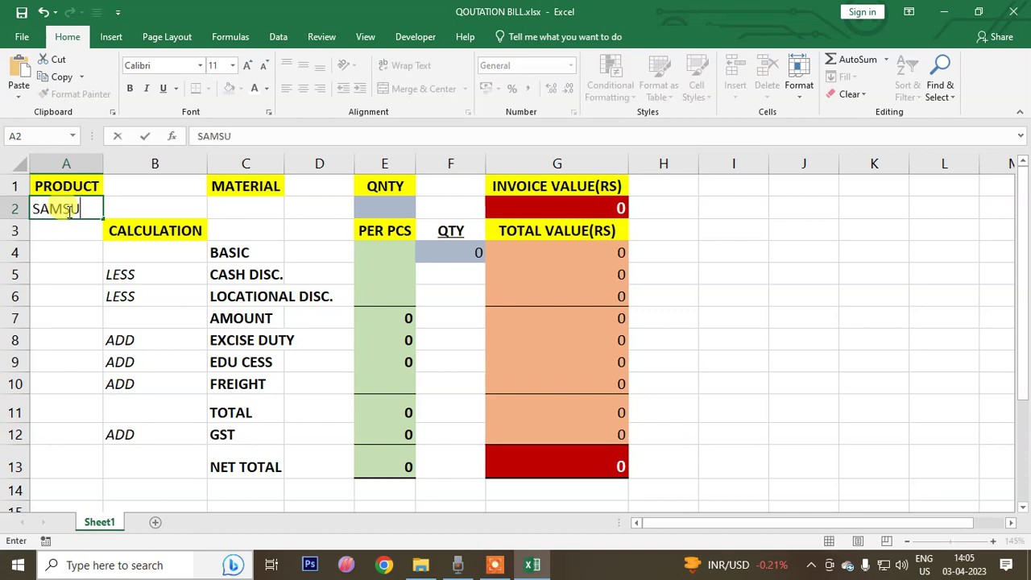
key(Tab)
key(Tab)
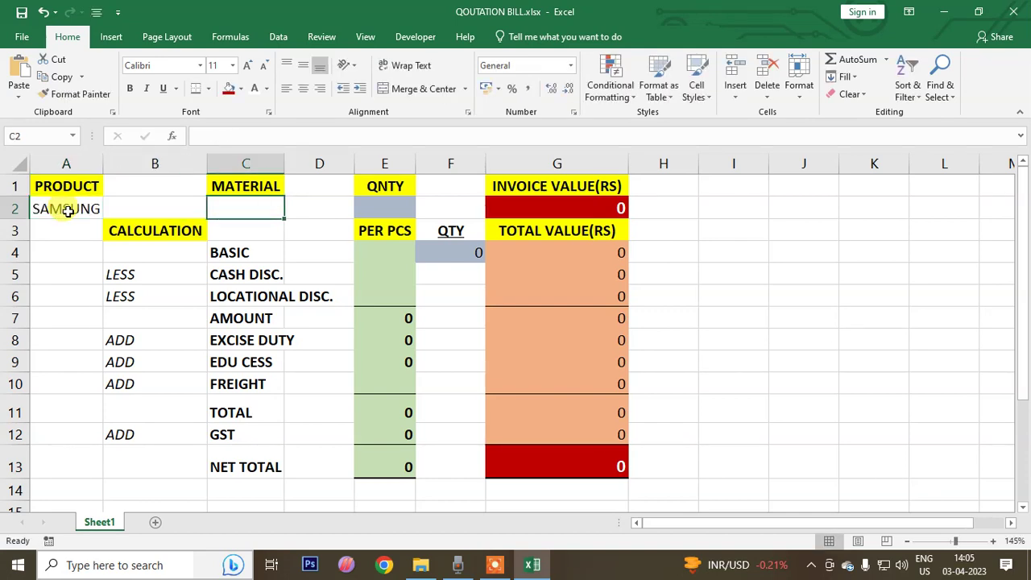
text(J7)
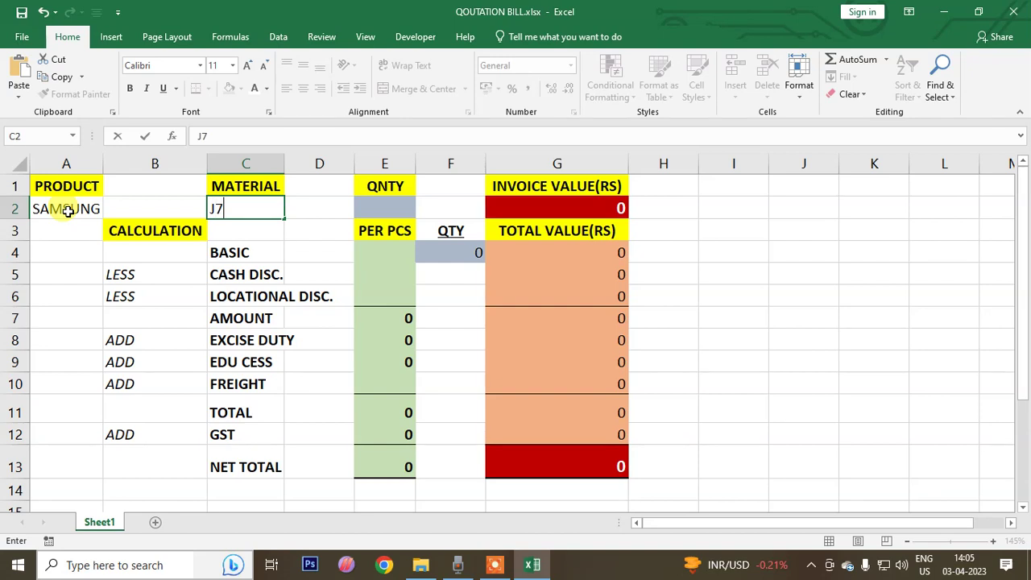
key(Tab)
key(Tab)
Step: Enter basic 10000, cash discount 200, locational discount 100 and freight 5
key(Down)
key(Down)
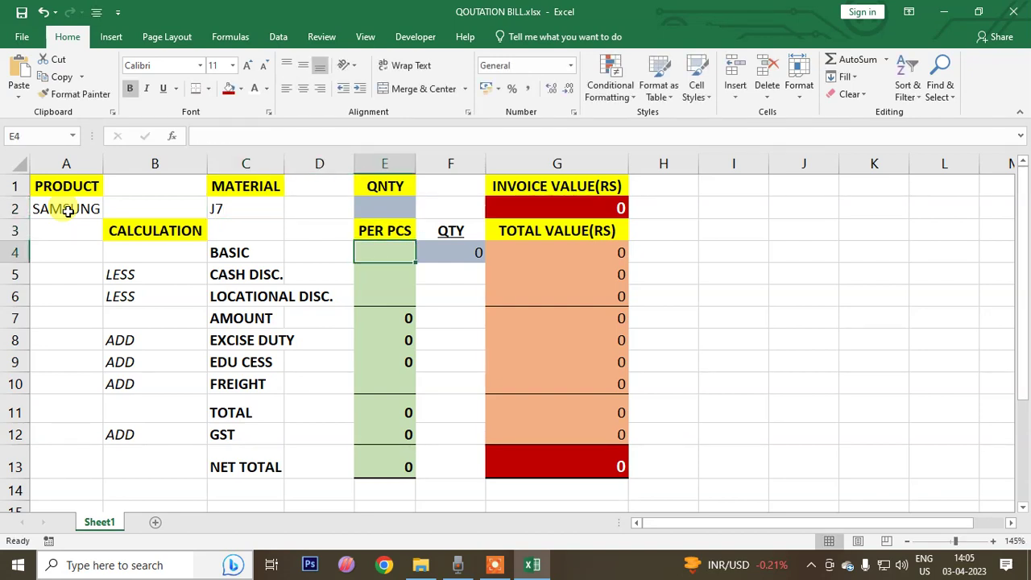
text(10000)
key(Return)
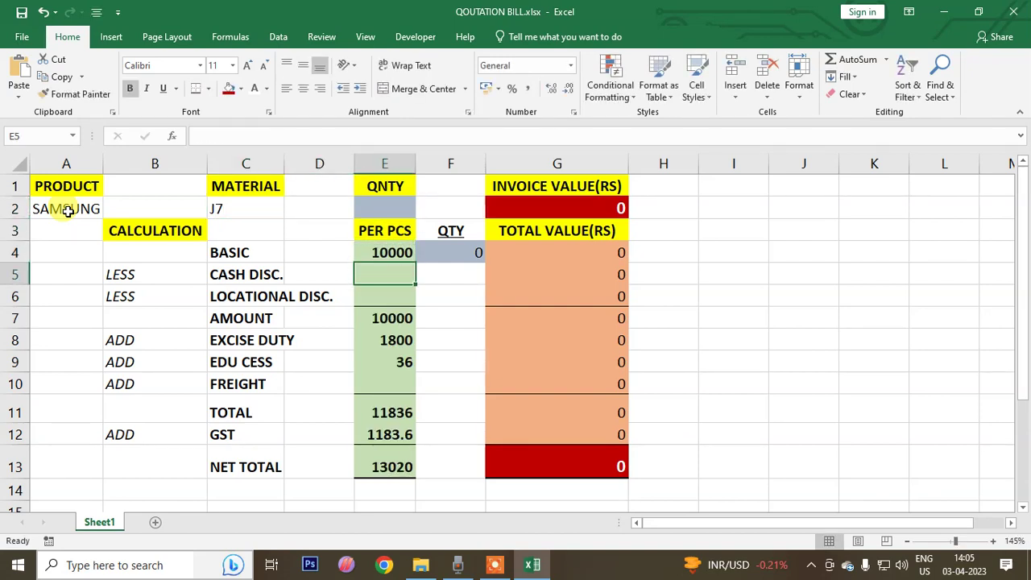
text(200)
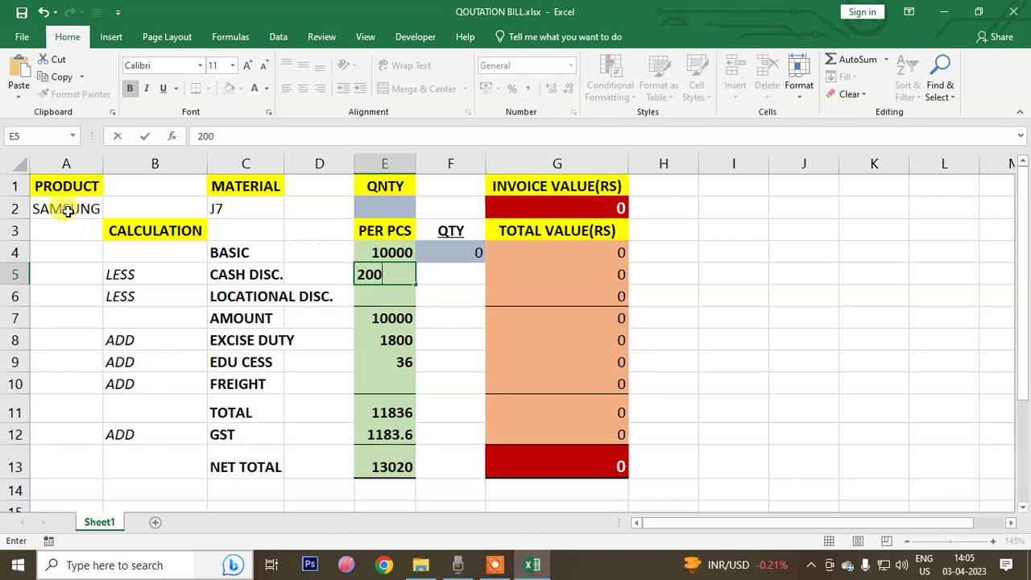
key(Return)
text(100)
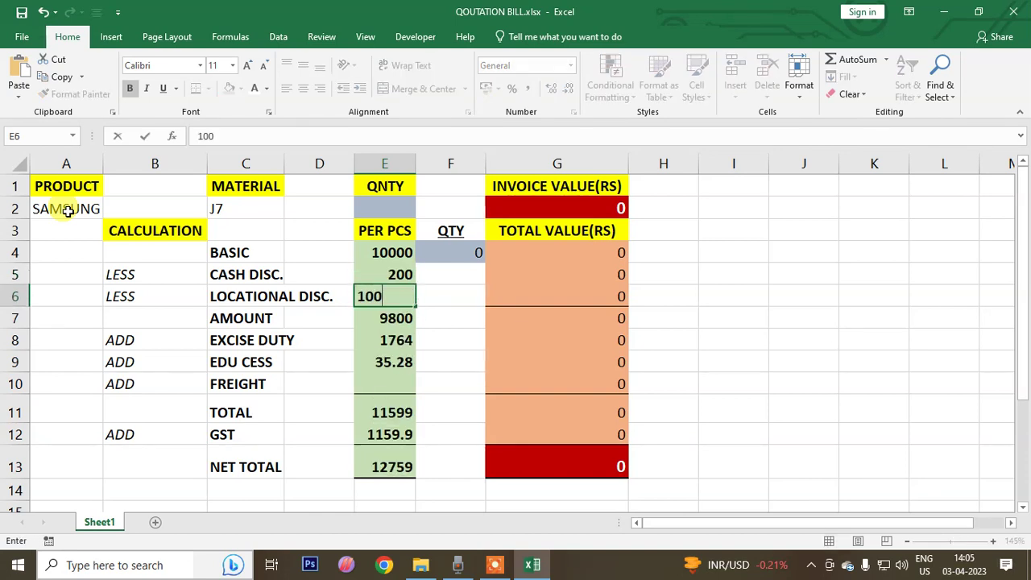
key(Return)
key(Down)
key(Down)
key(Down)
key(Down)
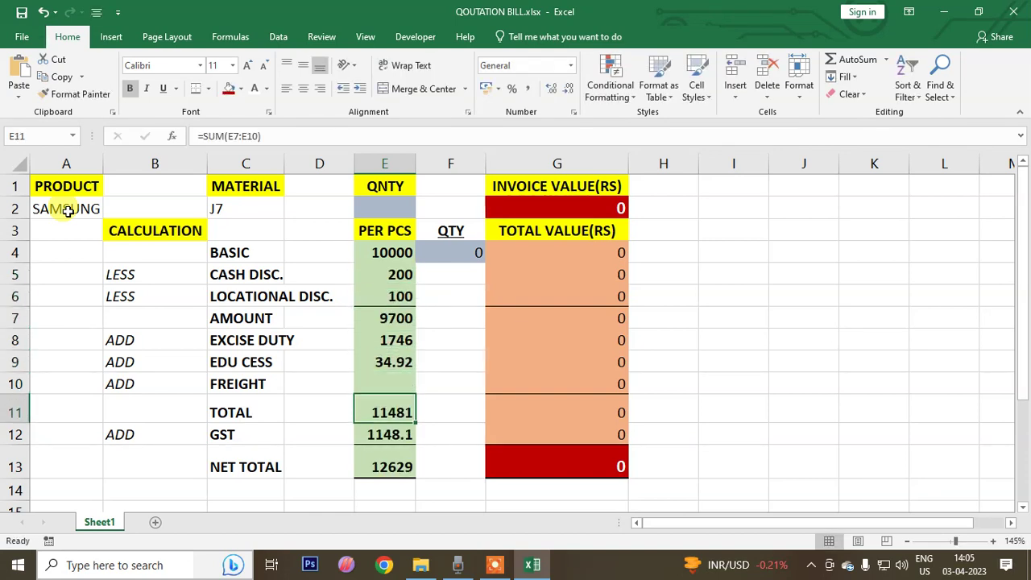
key(Up)
text(5)
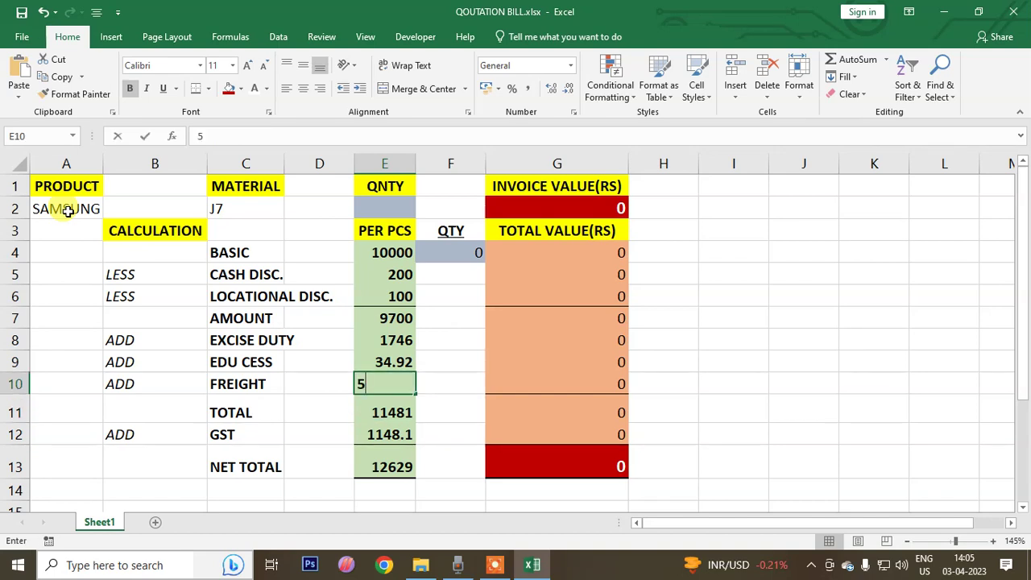
key(Return)
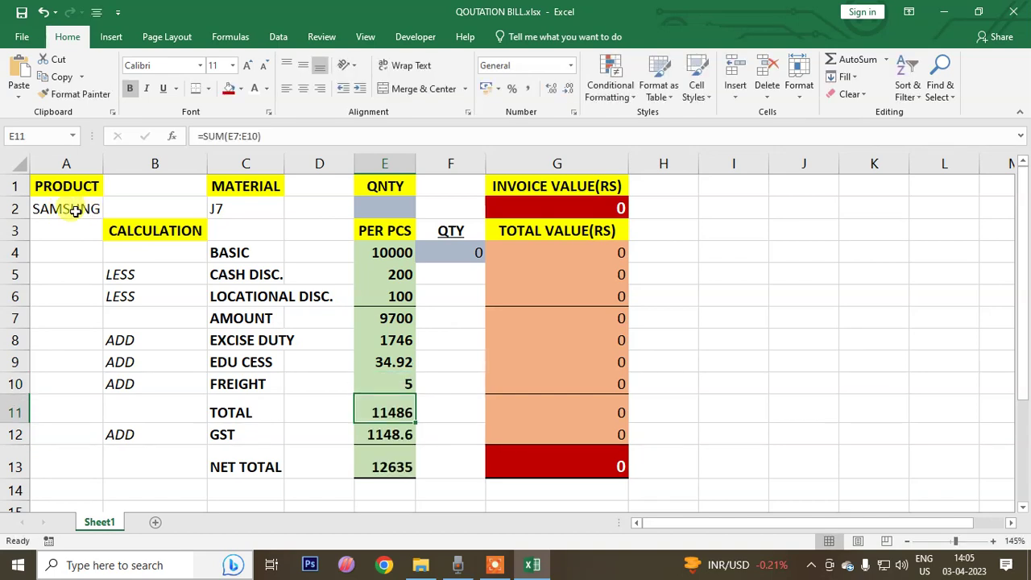
Step: Set the quantity under QNTY to 100
click(403, 209)
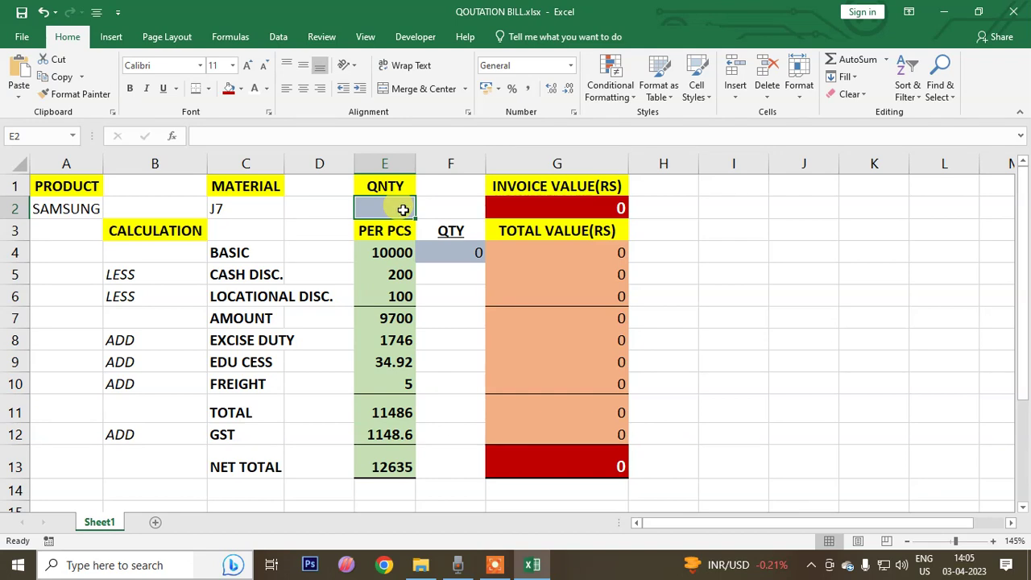
text(100)
key(Return)
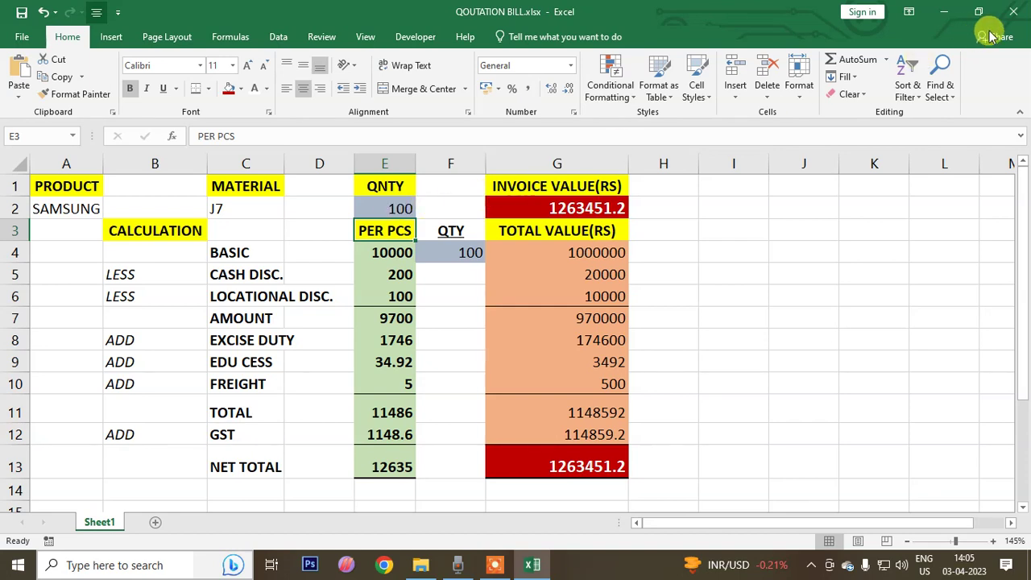
click(19, 39)
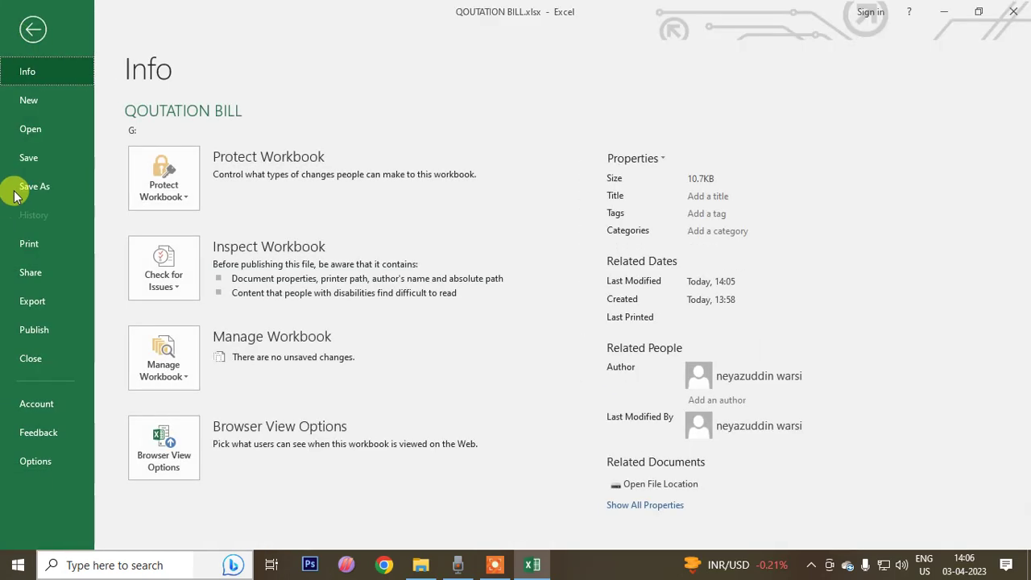
click(32, 361)
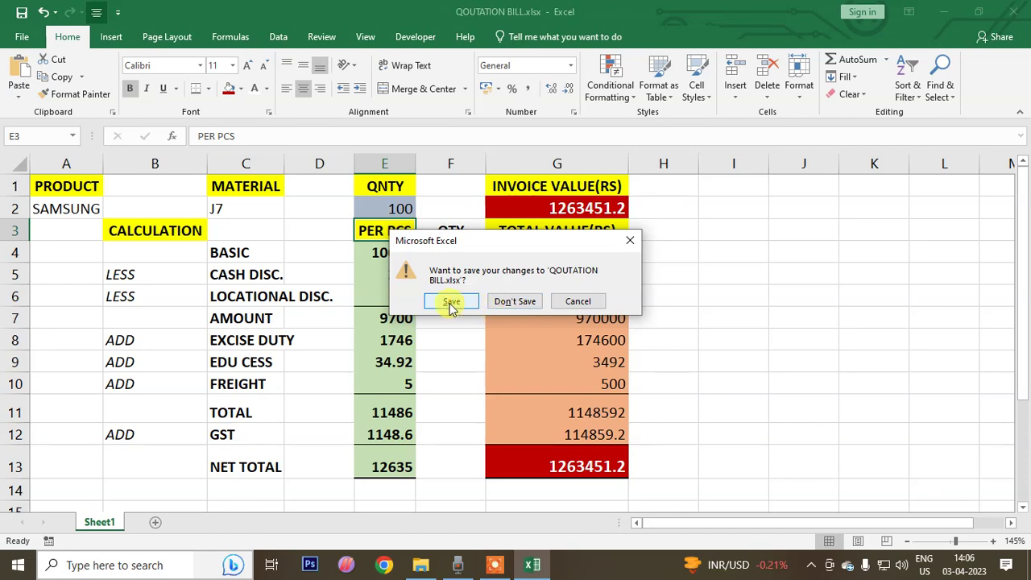
click(575, 302)
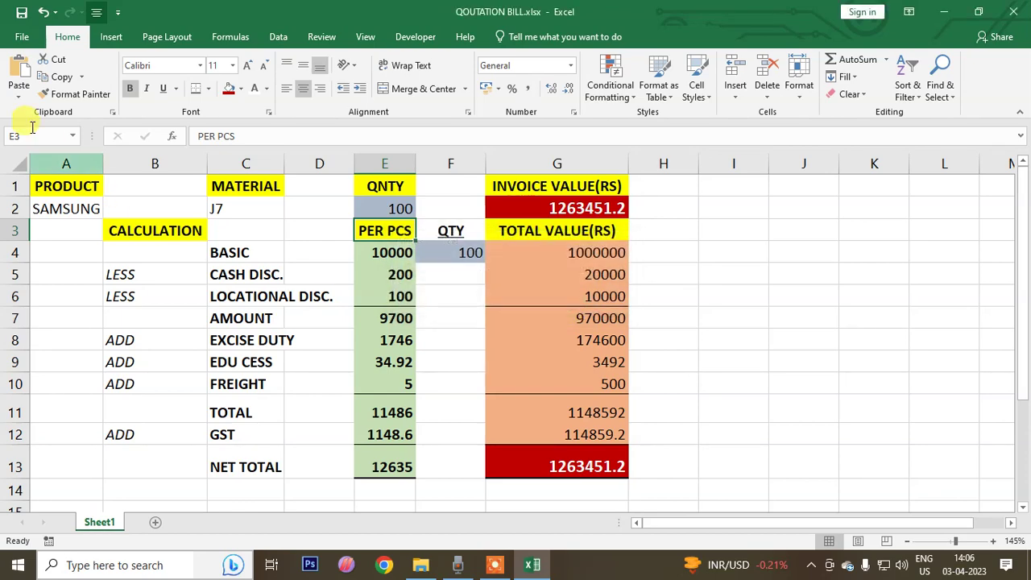
click(21, 37)
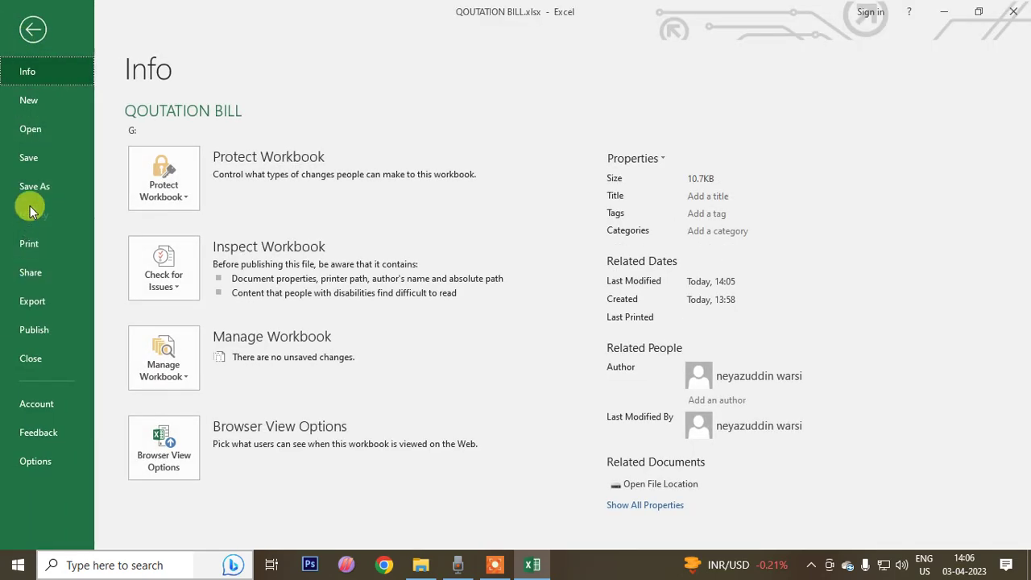
Step: In Save As on drive G:, create a new folder named BILL and open it
click(35, 186)
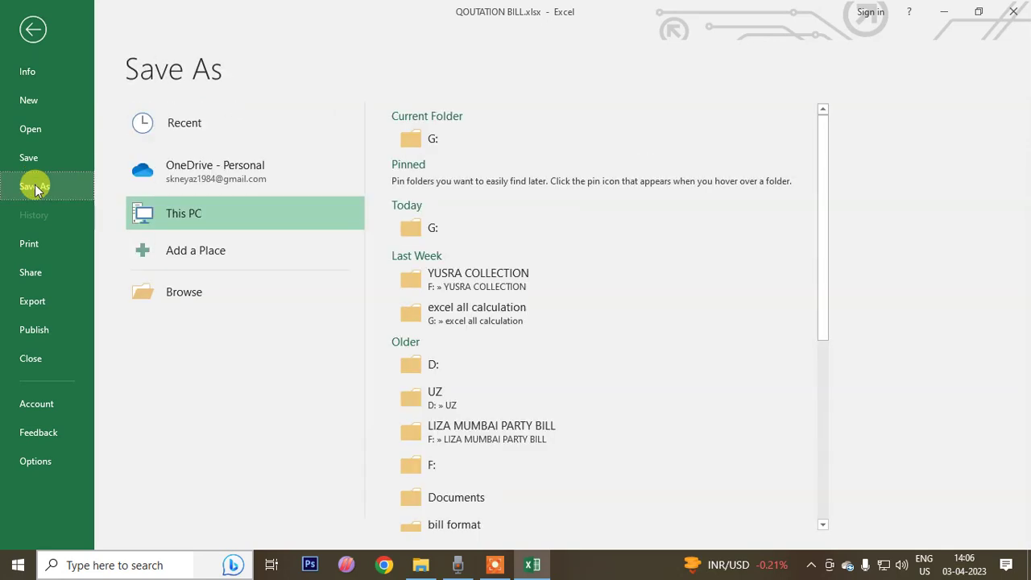
click(417, 141)
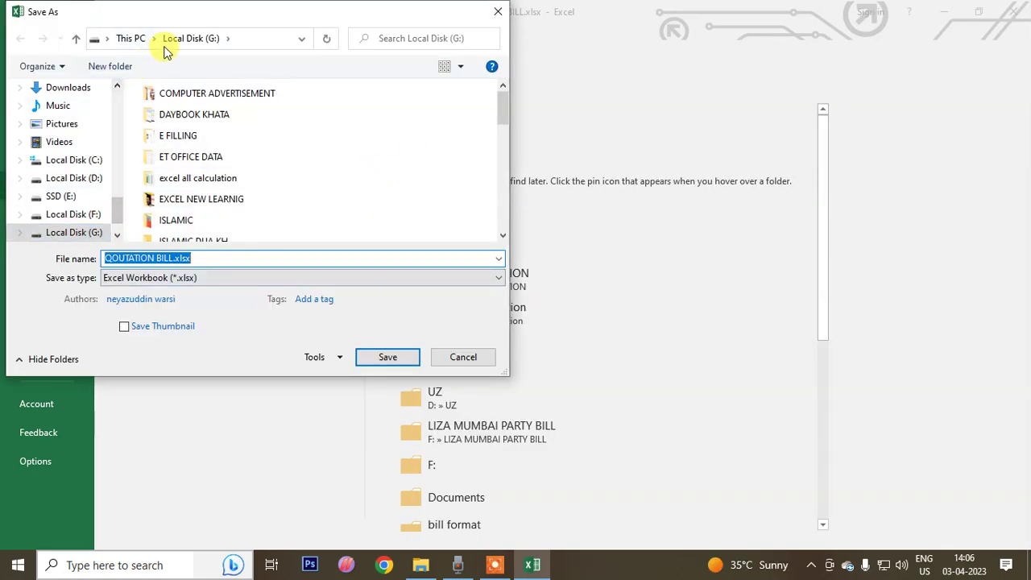
click(134, 224)
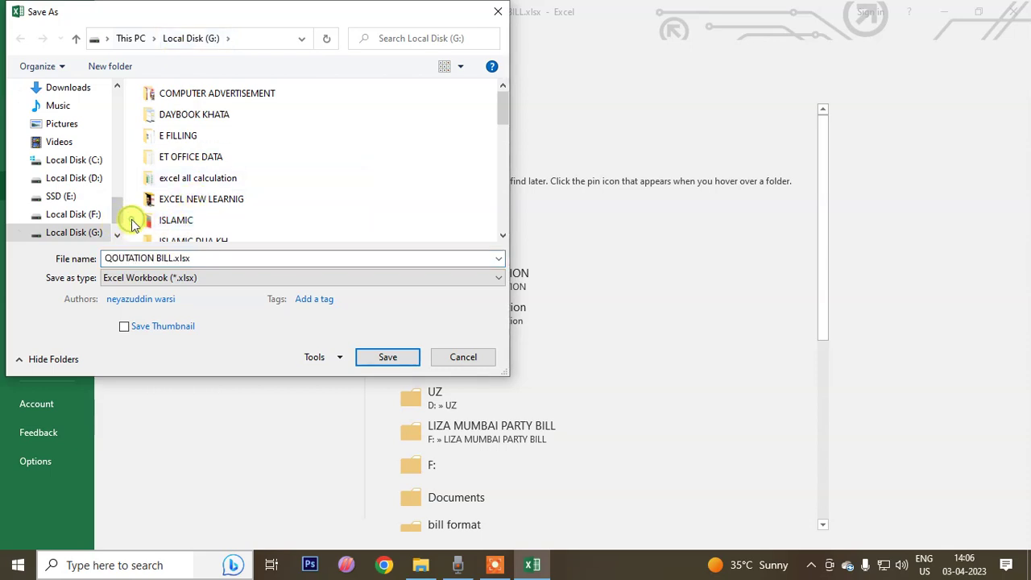
key(ctrl+shift+n)
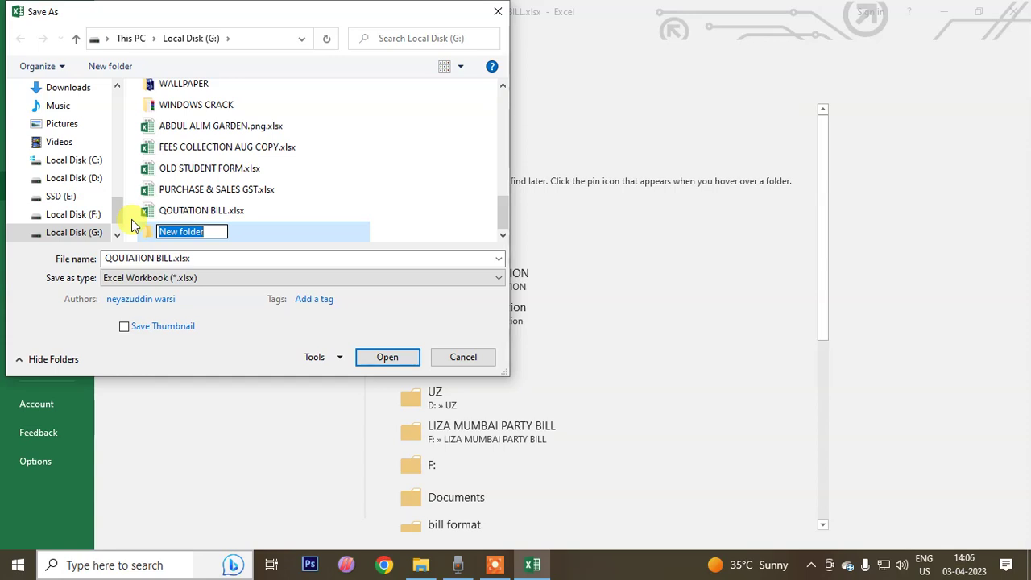
text(Bl)
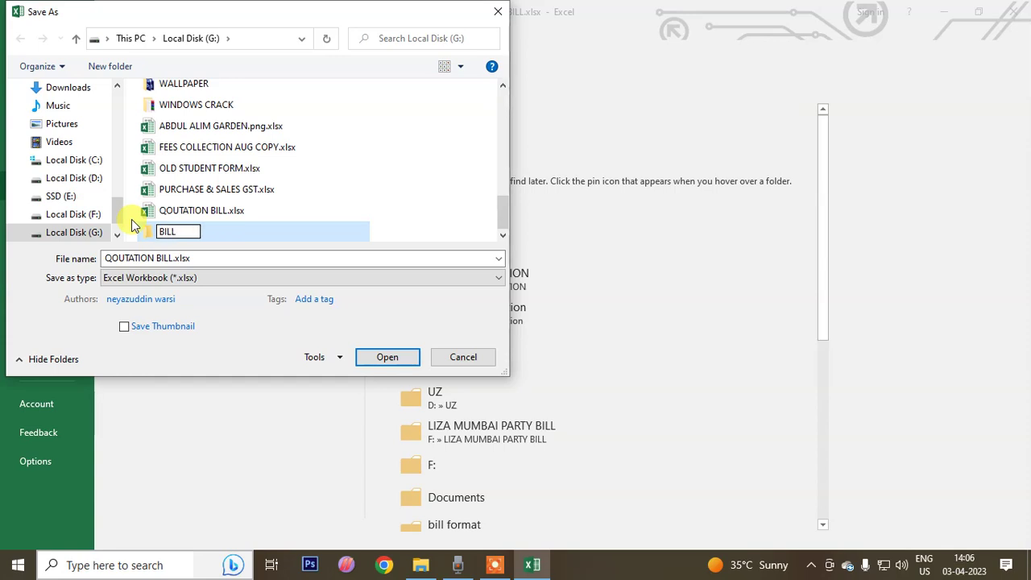
key(Return)
key(Return)
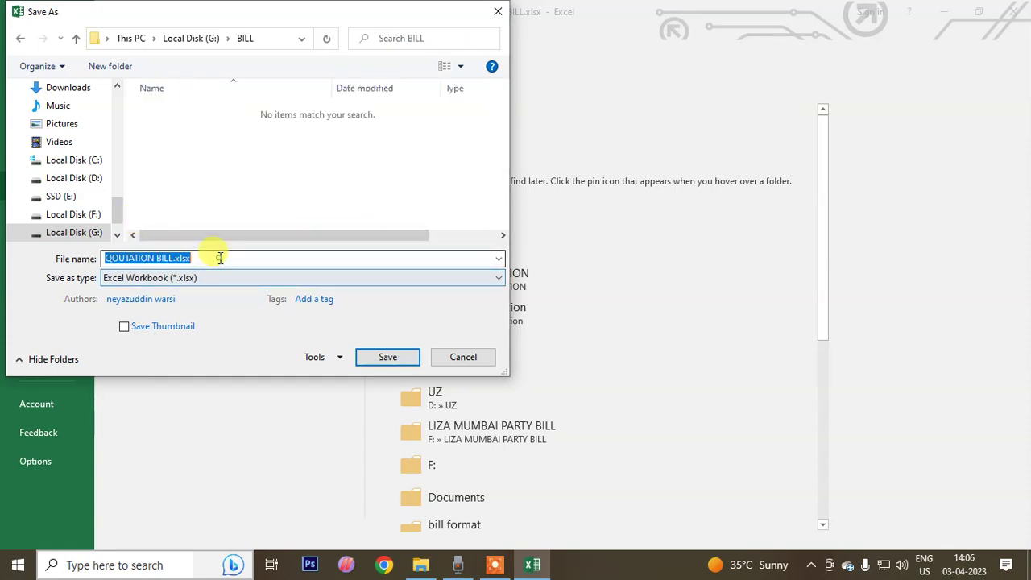
Step: Save the workbook as SAMS001.xlsx, removing the invalid slash from the name
text(SAMS)
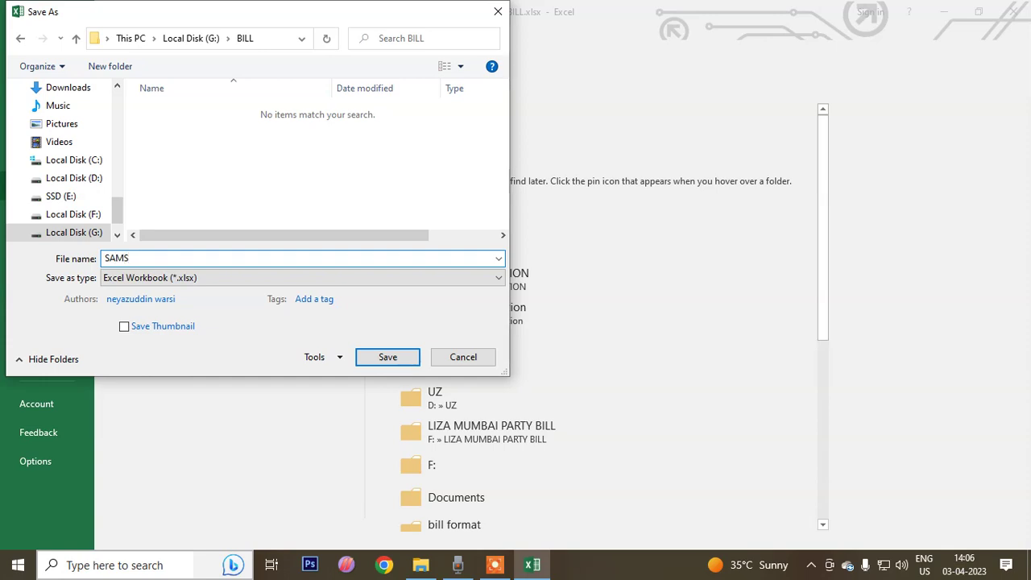
text(/001)
key(Return)
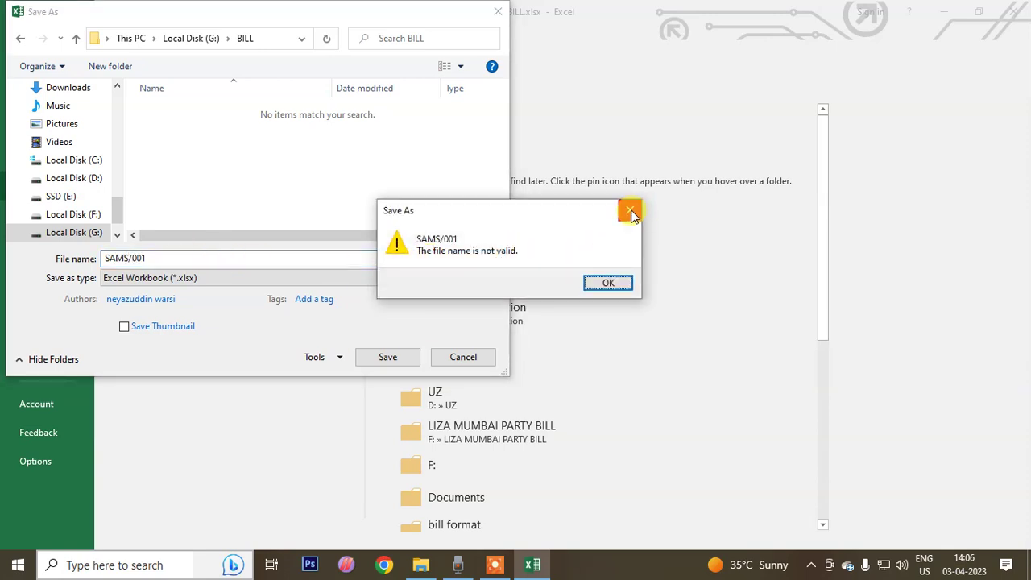
click(630, 211)
click(128, 257)
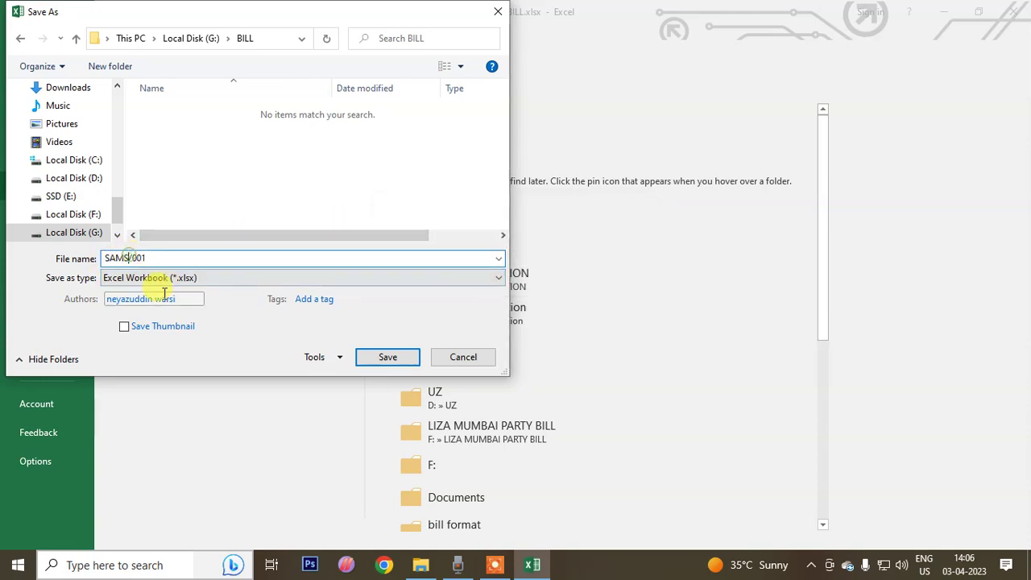
key(Return)
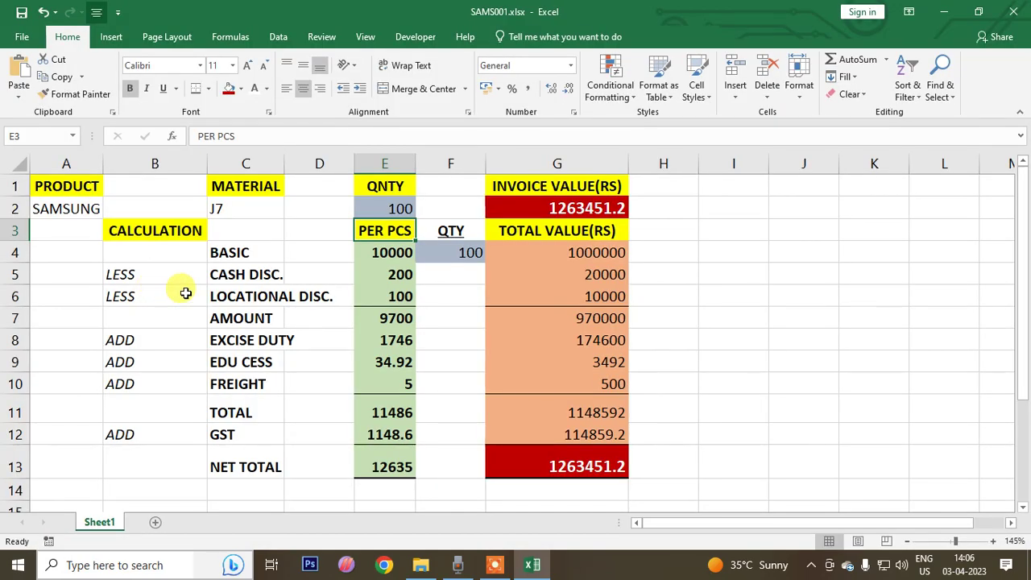
Step: Close SAMS001 and reopen QOUTATION BILL.xlsx from the recent workbooks list
click(21, 36)
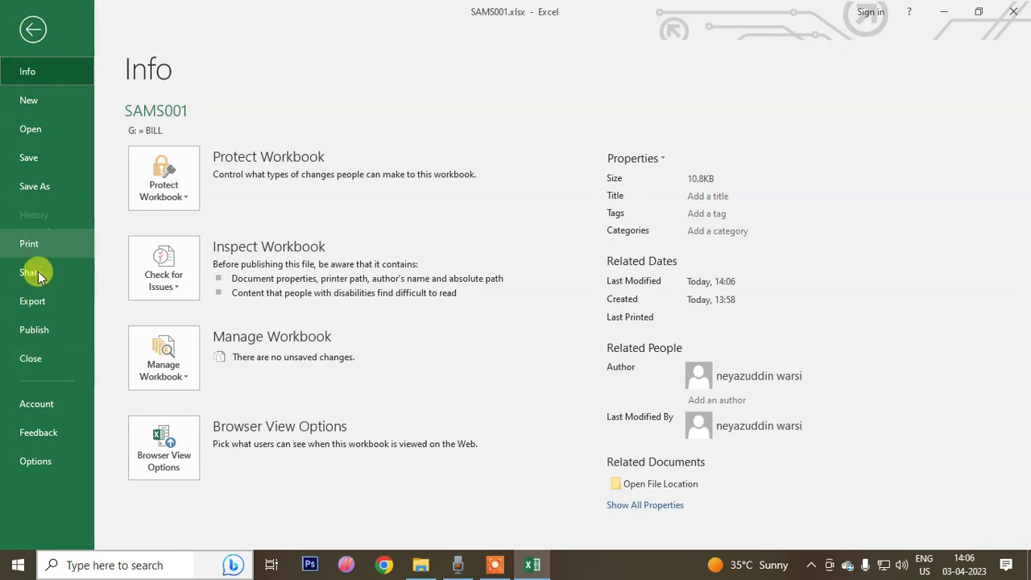
click(44, 362)
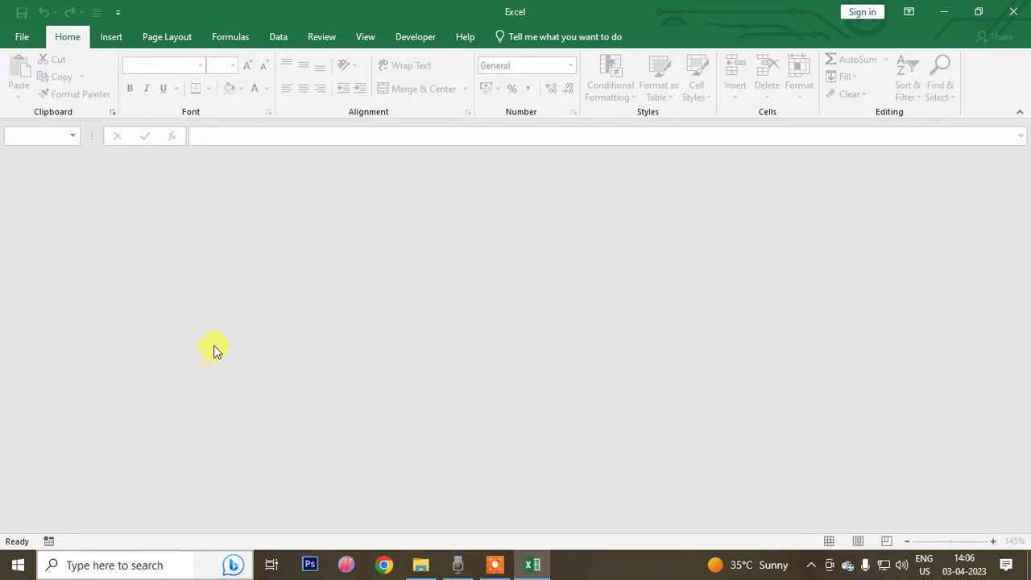
click(23, 40)
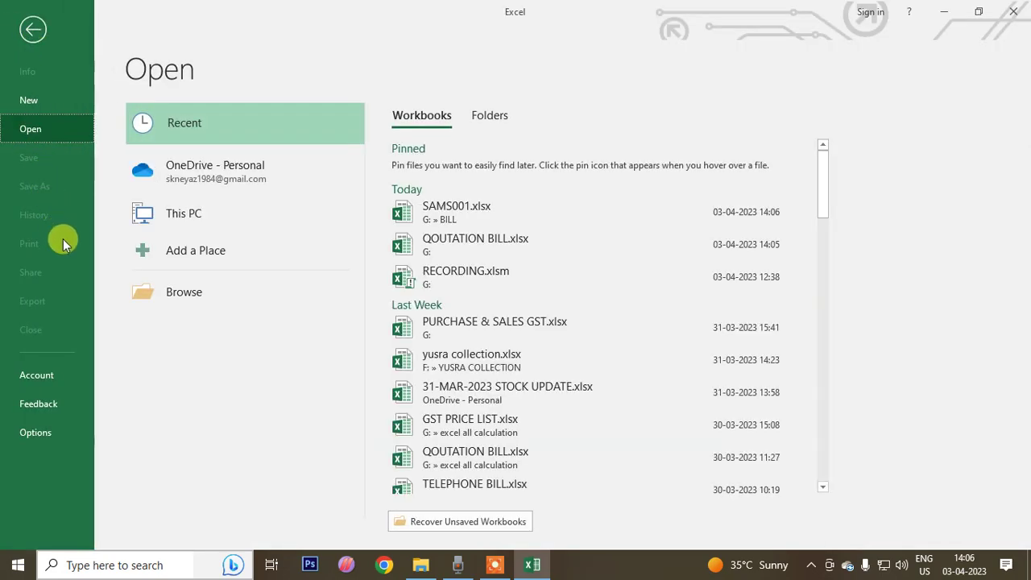
click(442, 242)
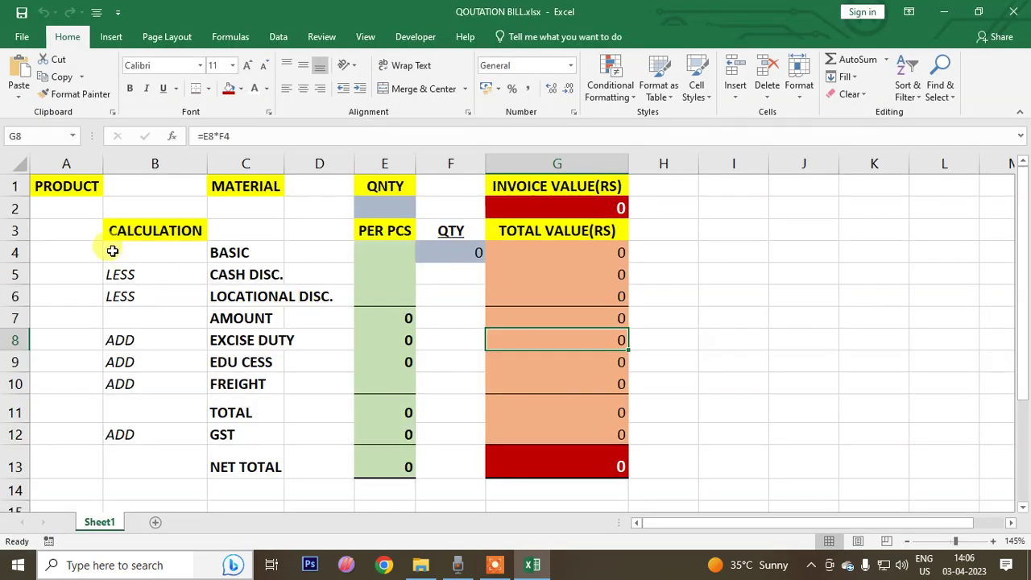
Step: Enter NOKIA as the product and N56 as the material
click(95, 211)
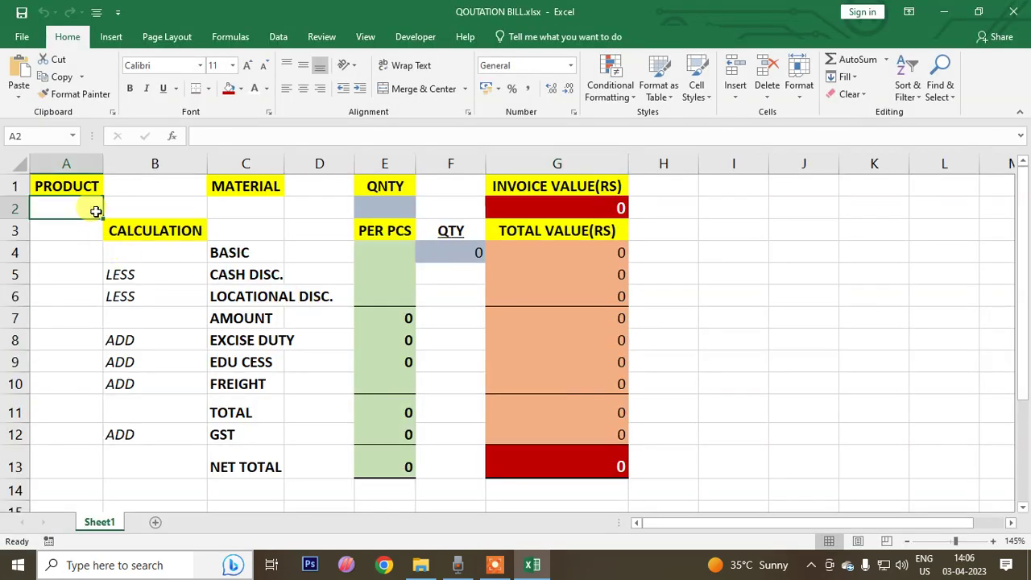
text(NOKIA)
key(Tab)
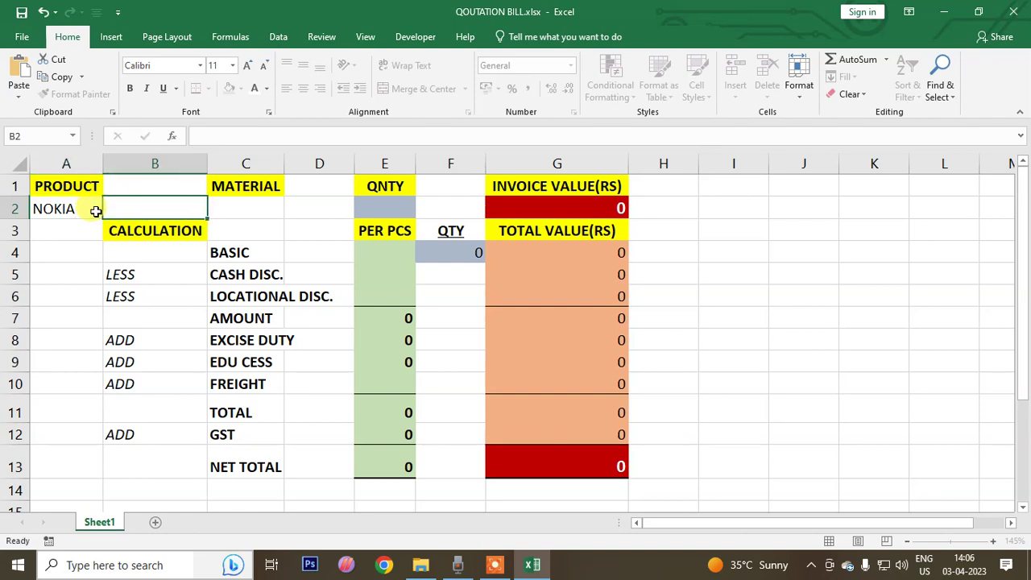
key(Tab)
text(N56)
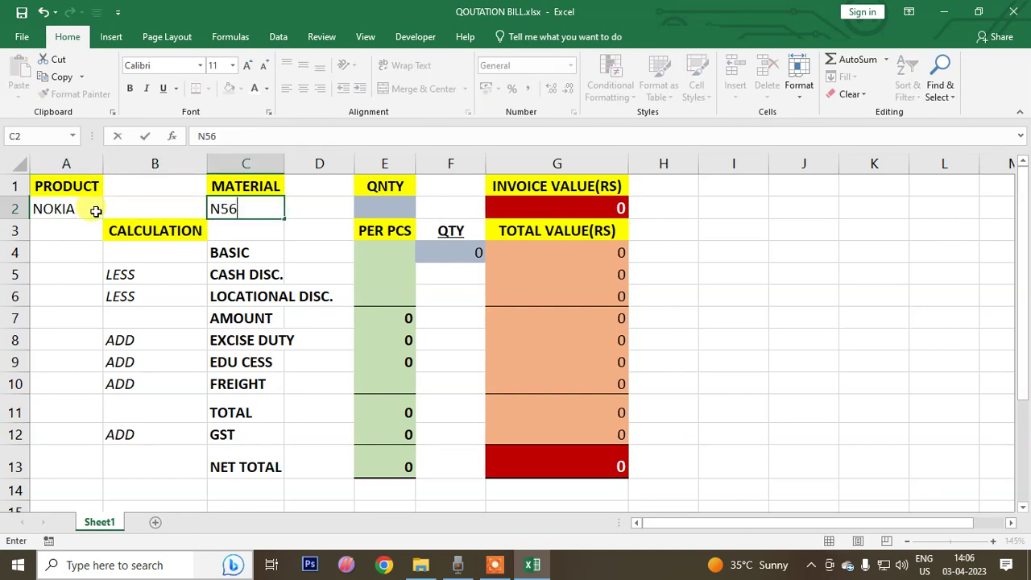
Step: Enter basic 20000, cash discount 500, locational discount 200 and freight 10
click(371, 256)
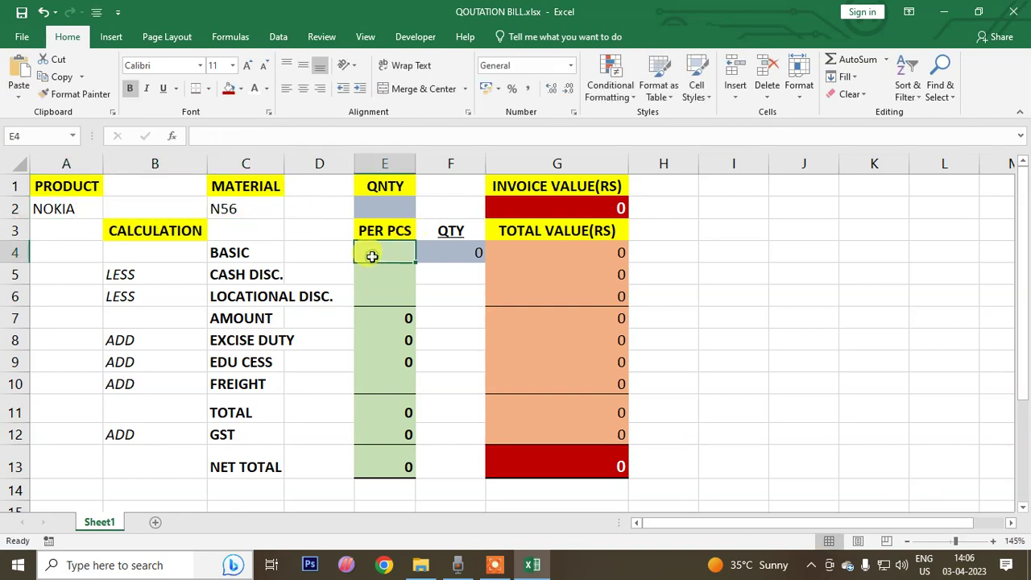
text(20000)
key(Return)
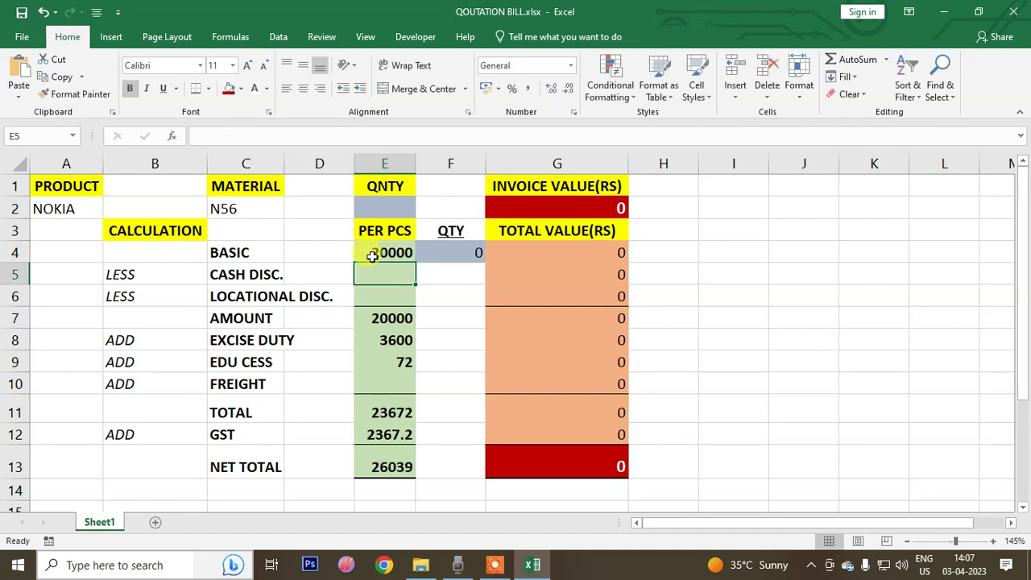
text(50)
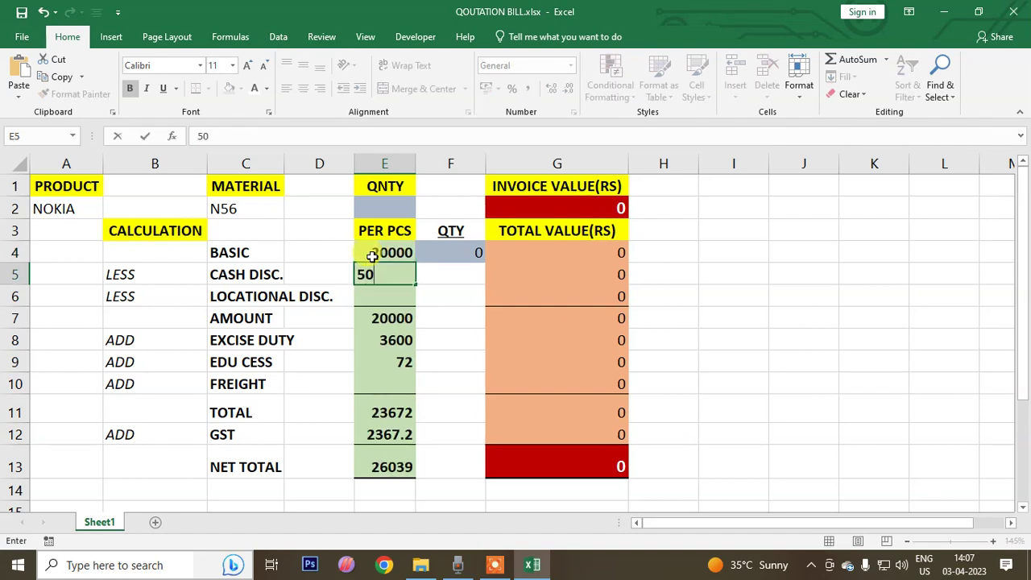
text(0)
key(Return)
text(200)
key(Return)
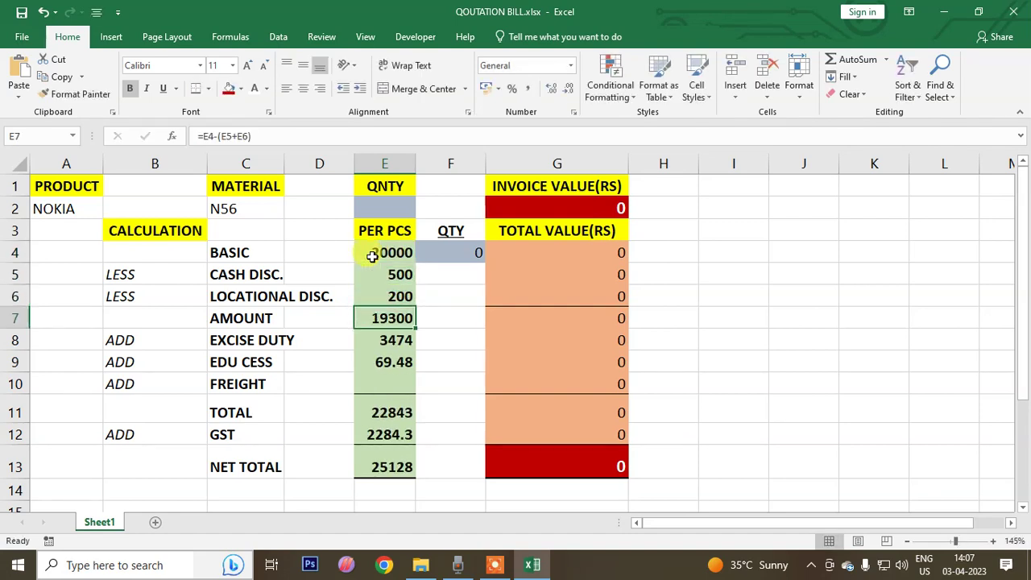
key(Down)
key(Down)
key(Down)
text(10)
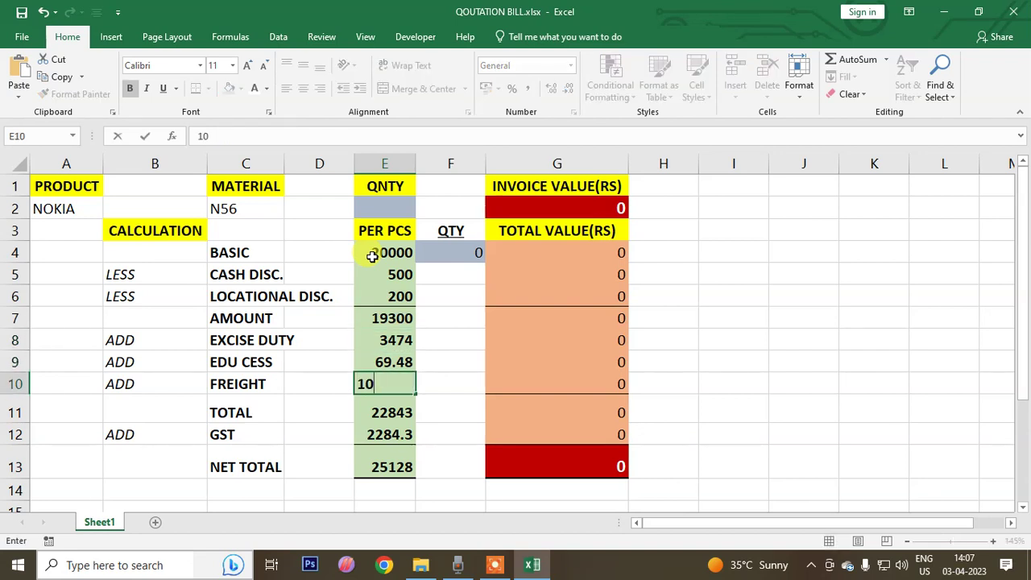
key(Return)
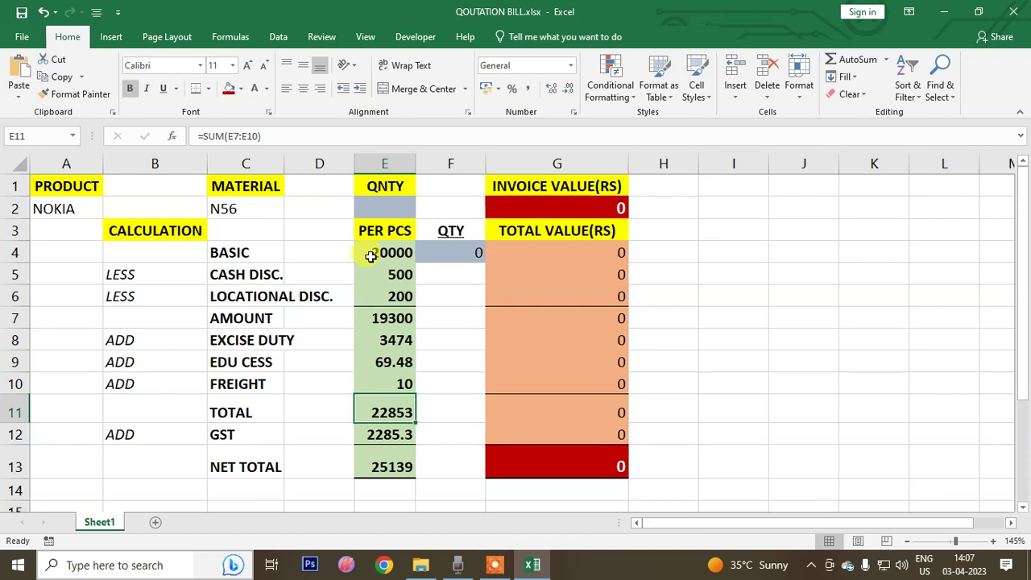
Step: Set the quantity in E2 to 50
click(389, 210)
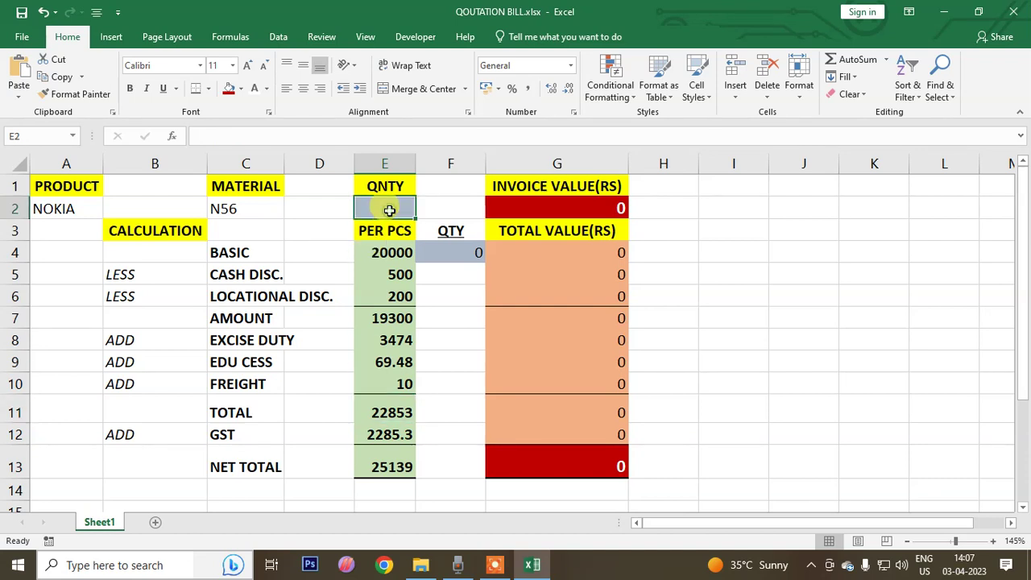
text(5)
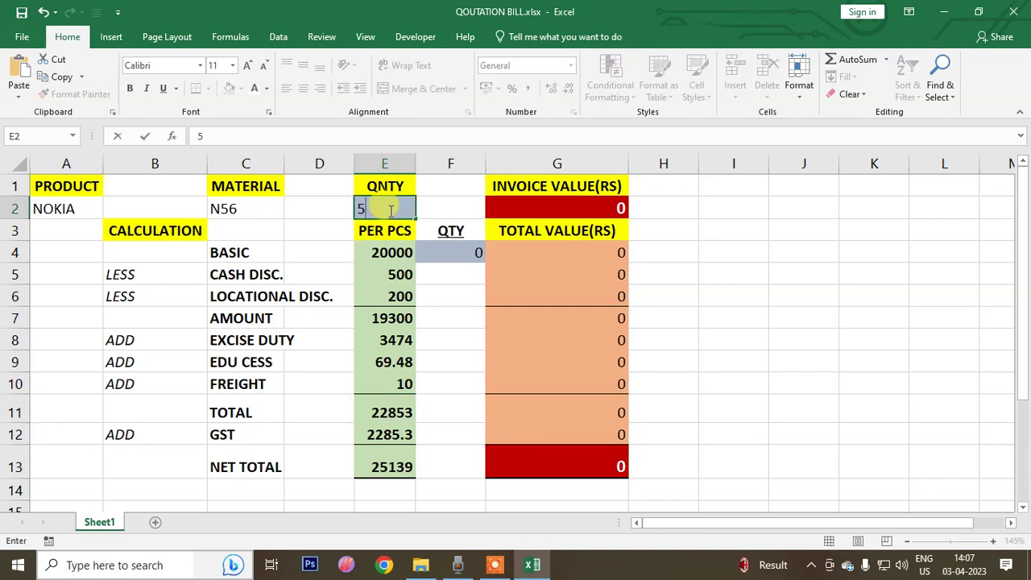
text(0)
key(Return)
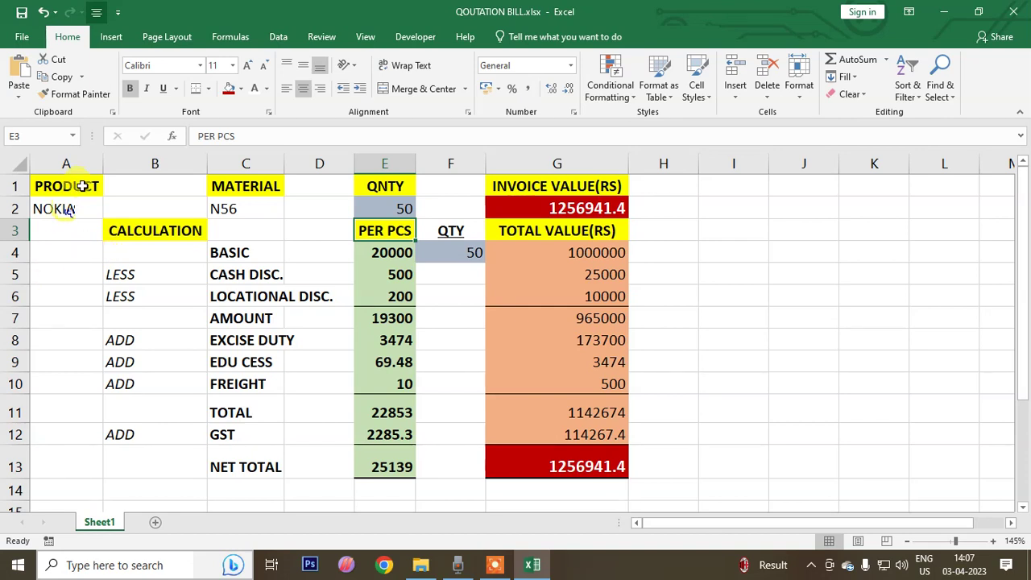
Step: Insert three entire blank rows above the quotation table at rows 1–3
mouse_move(64, 192)
mouse_down()
mouse_move(578, 216)
mouse_move(581, 226)
mouse_up()
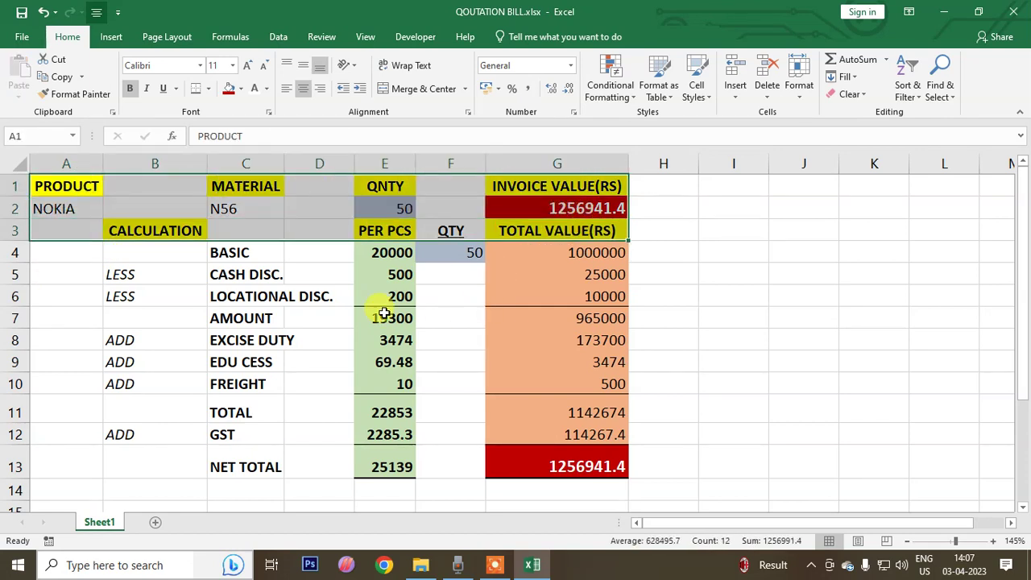
right_click(239, 229)
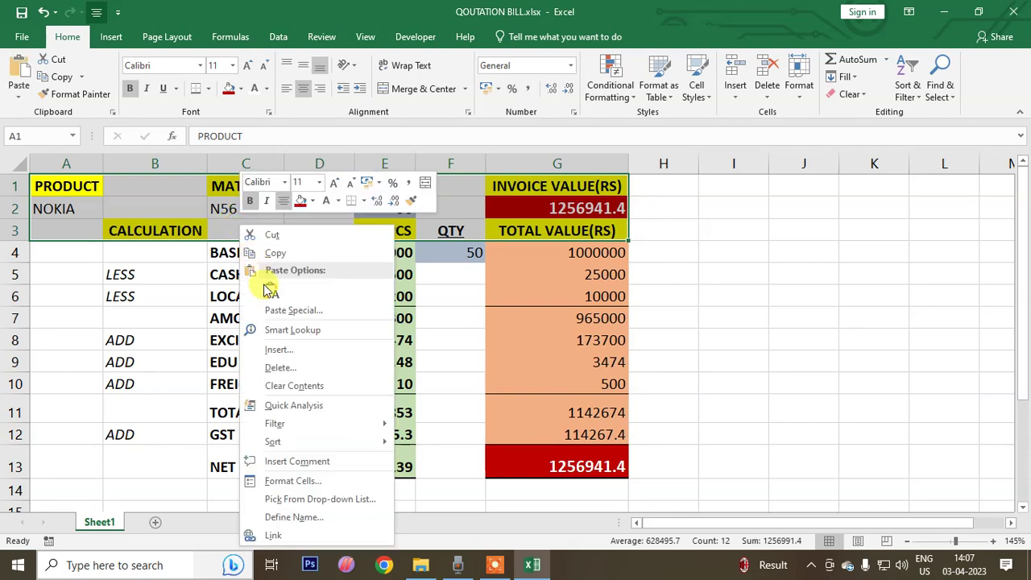
click(270, 352)
click(238, 352)
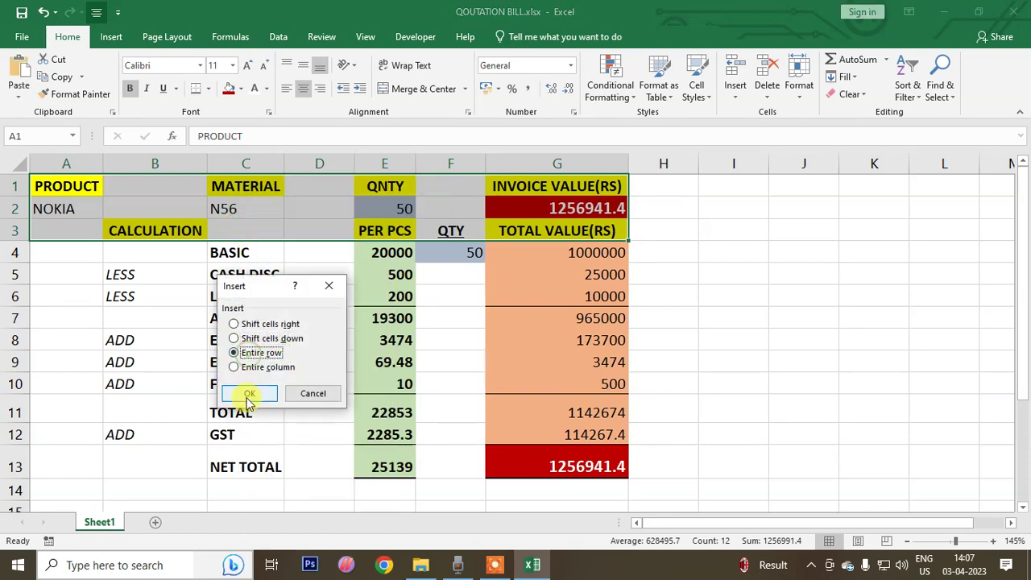
click(248, 393)
drag(84, 184, 242, 225)
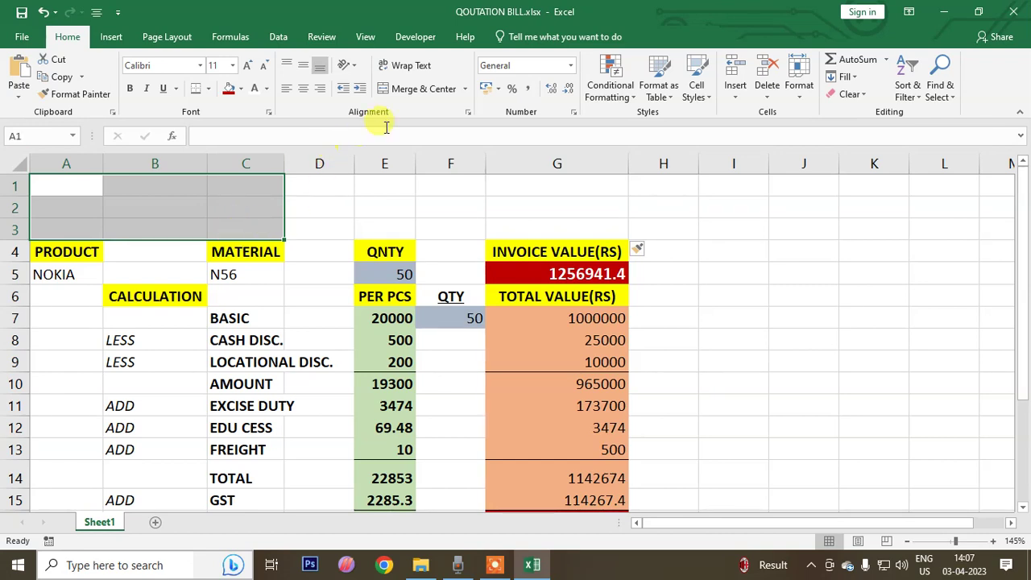
Step: Merge A1:C3 and D1:G3 across each row, and give A1:G3 all borders
click(465, 89)
click(457, 127)
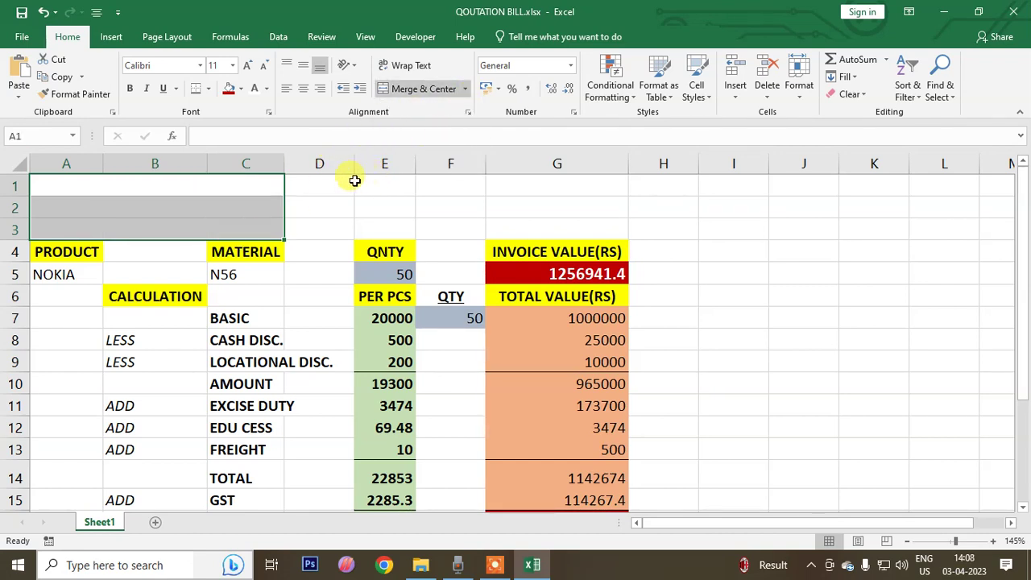
drag(339, 183, 589, 227)
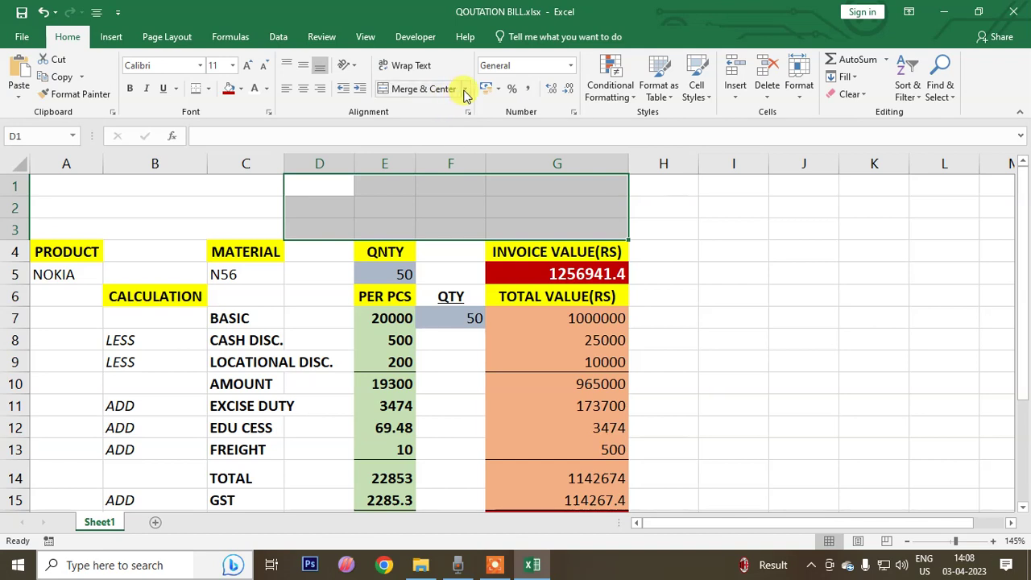
click(465, 88)
click(443, 126)
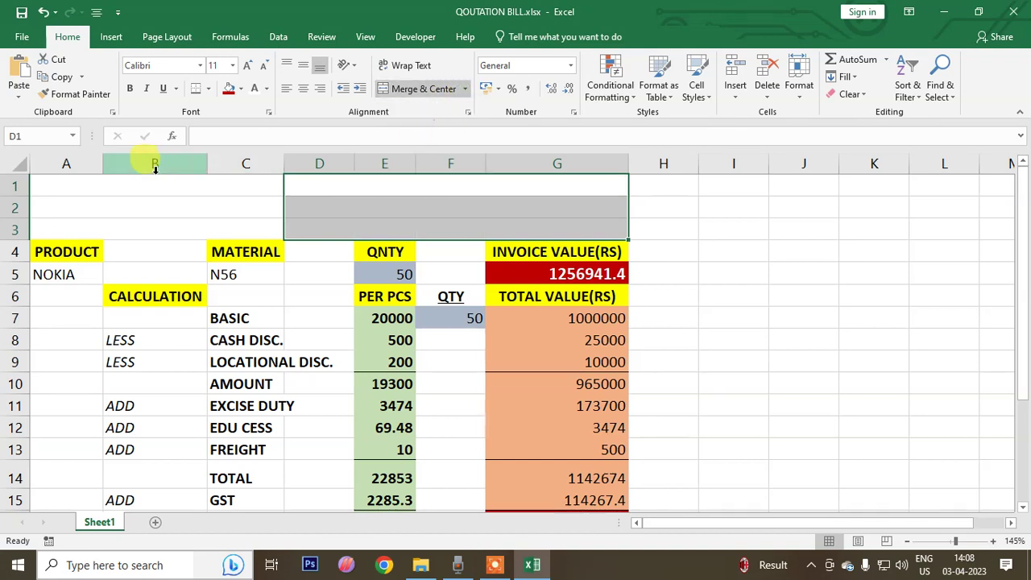
drag(172, 184, 331, 230)
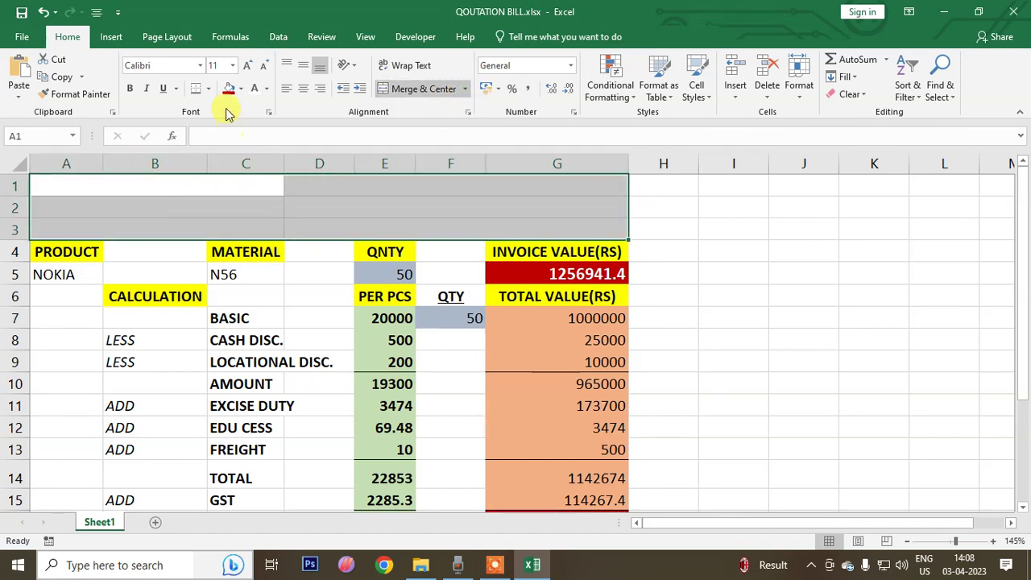
click(209, 90)
click(226, 215)
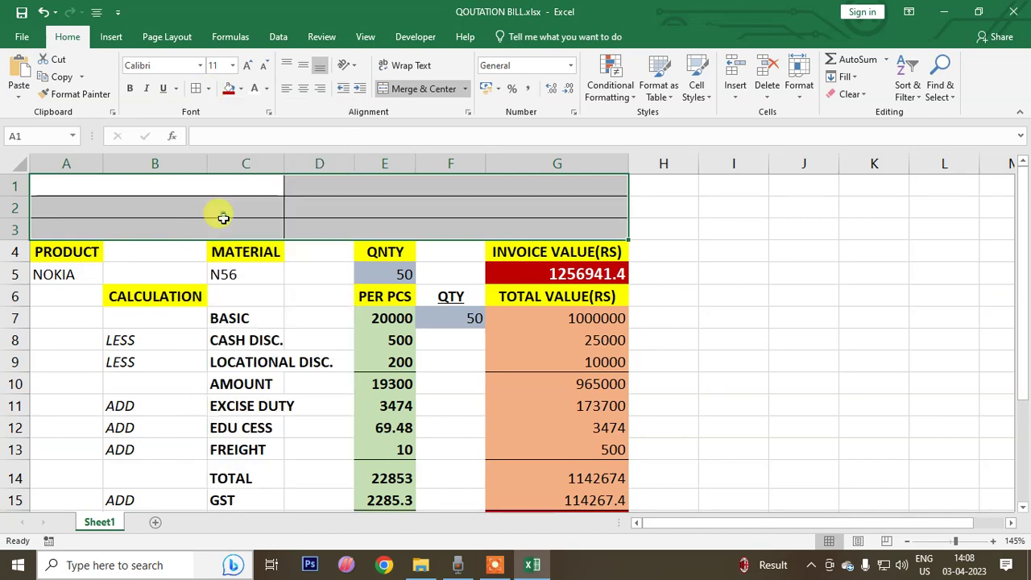
Step: Enter the labels CUSTOMER NAME, ADDRESS and MOBILE in cells A1:A3
click(194, 182)
text(CUST)
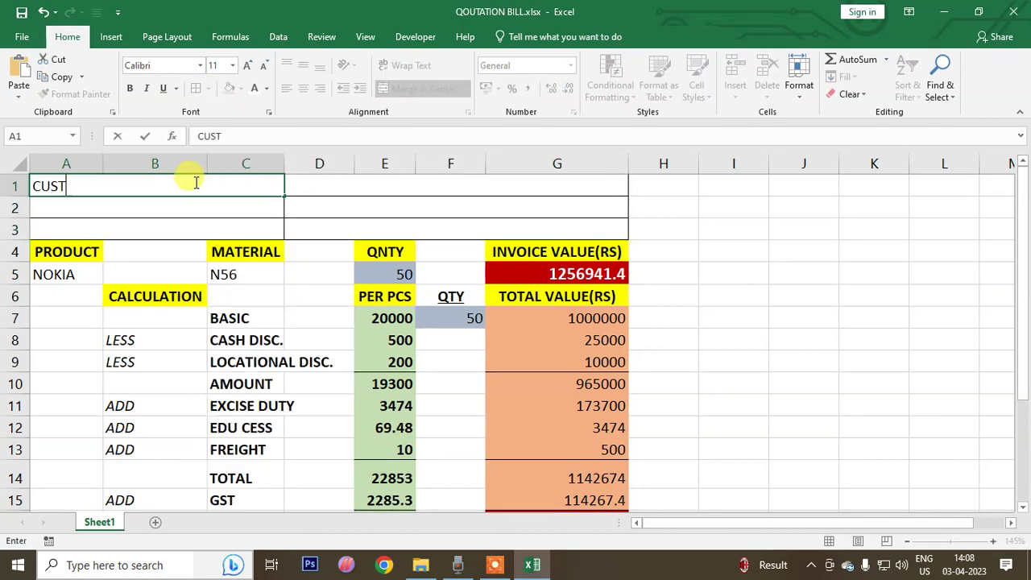
text(OMER NAM)
key(Return)
text(ADDRESS)
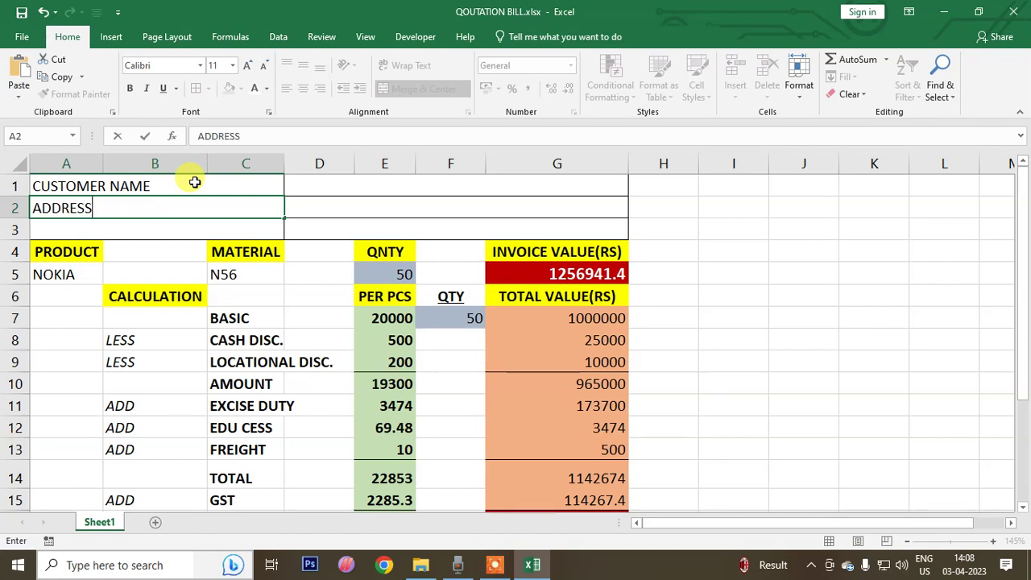
key(Return)
text(MOBILE)
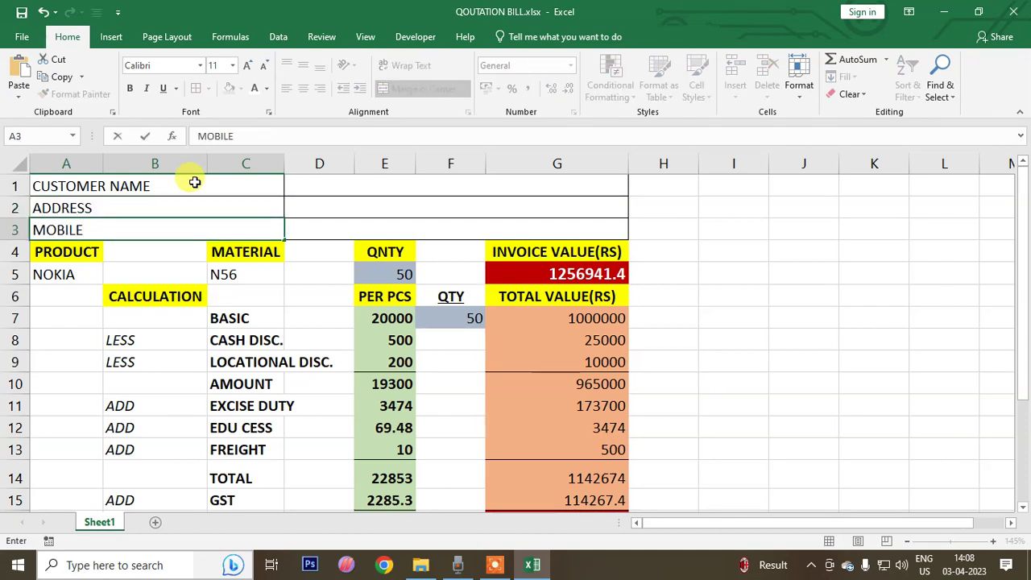
click(184, 260)
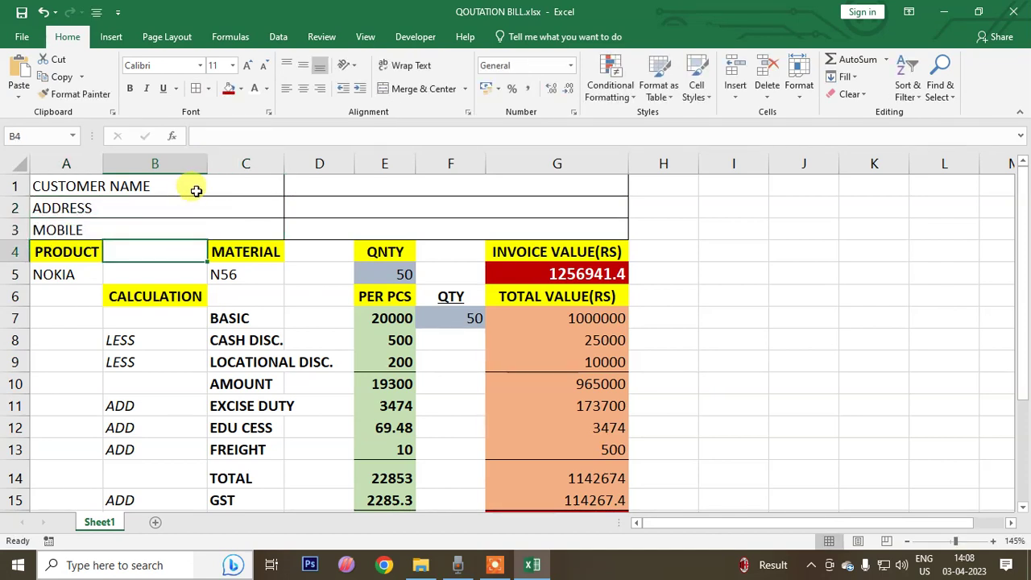
Step: Select the whole quotation table from A1 down to row 17
drag(198, 189, 374, 241)
click(373, 241)
mouse_move(233, 194)
mouse_down()
mouse_move(340, 426)
mouse_move(347, 489)
mouse_up()
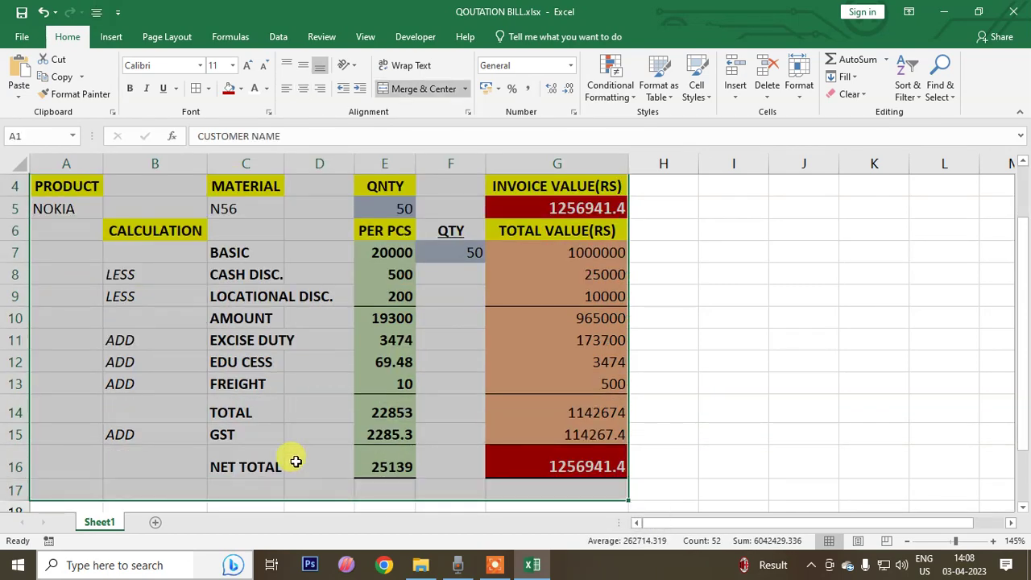
Step: Add a bottom double border under the whole quotation table
click(207, 91)
click(200, 269)
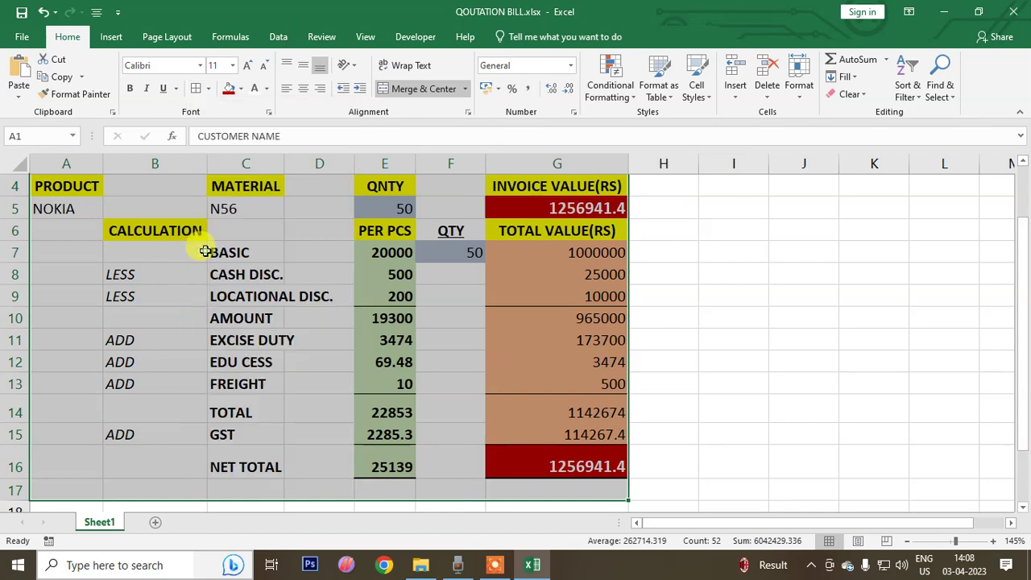
scroll(133, 350, up, 1)
Step: Make the customer label cells A1:C3 bold with a blue-grey fill
drag(122, 186, 125, 227)
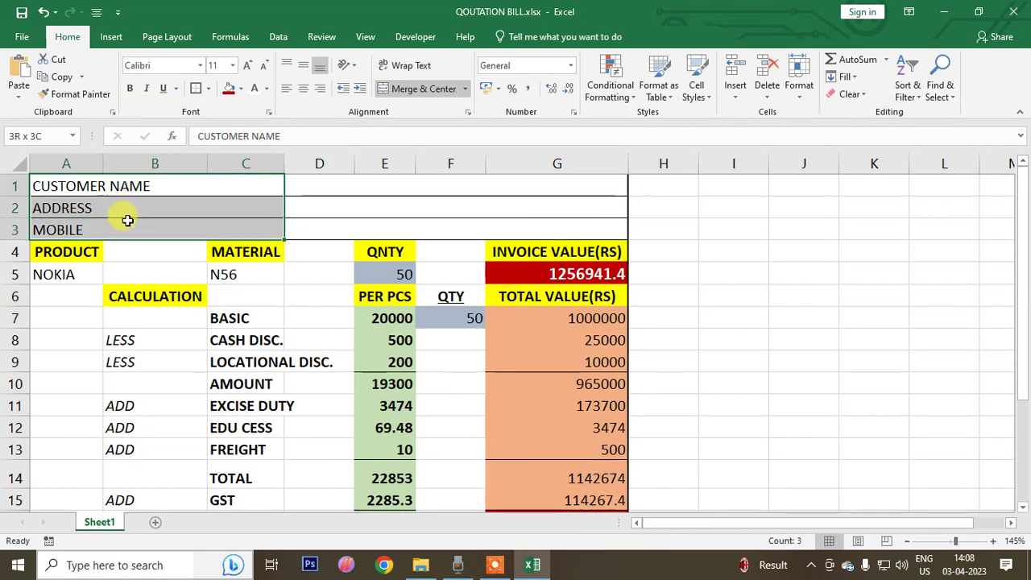
click(130, 89)
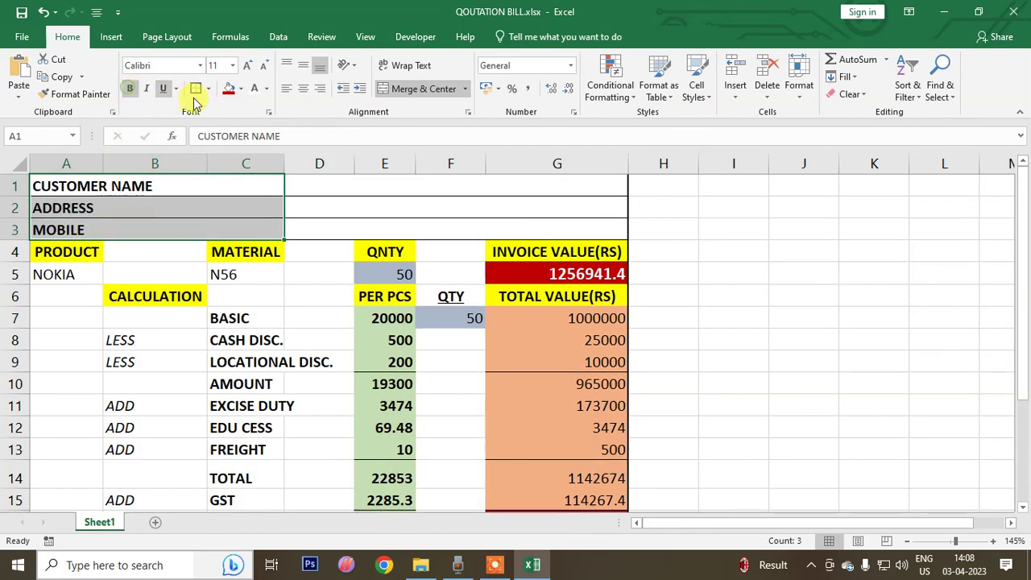
click(239, 90)
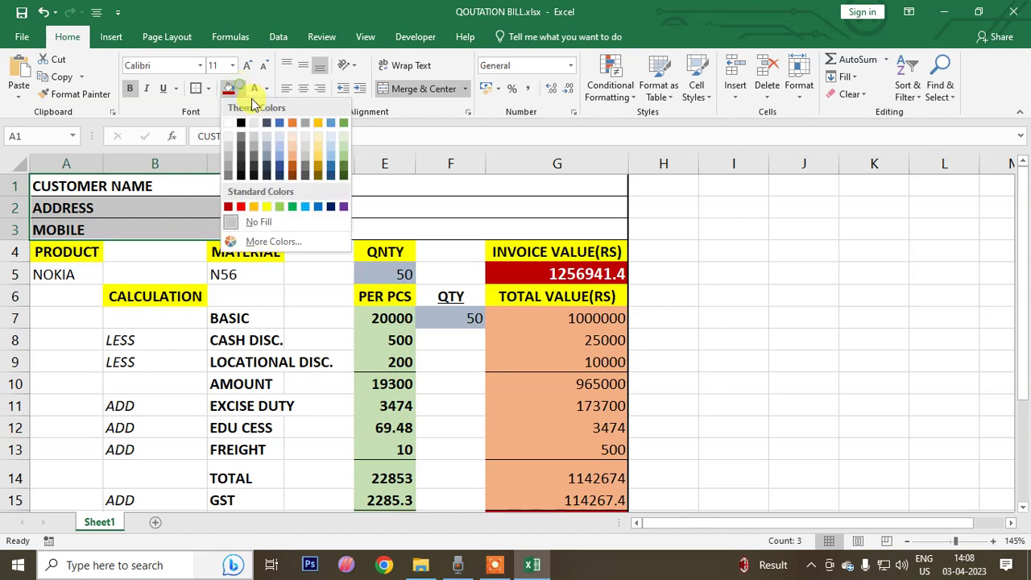
click(279, 140)
Step: Fill the customer entry cells D1:G3 light green
click(359, 230)
drag(345, 188, 357, 231)
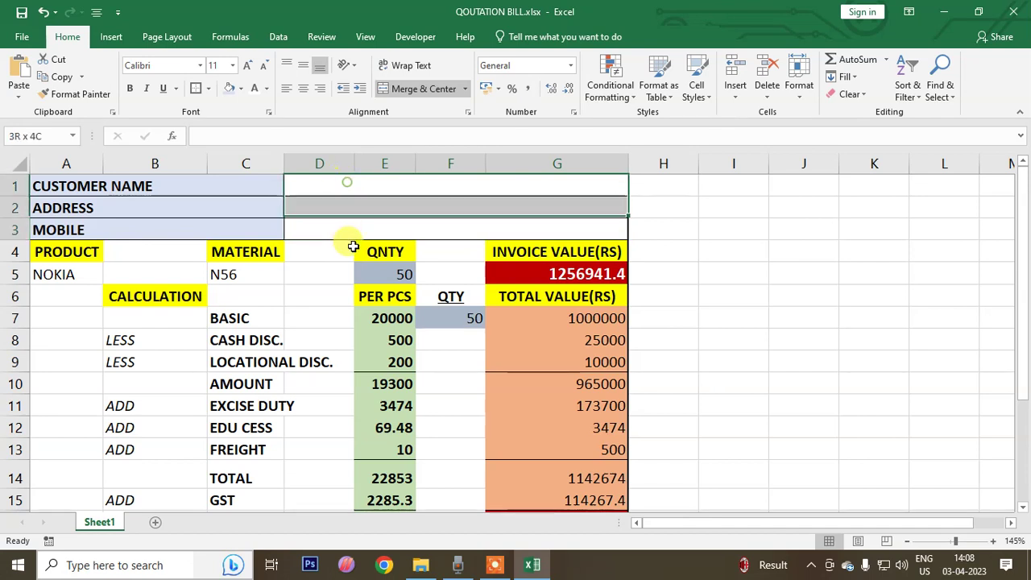
click(245, 90)
click(345, 145)
click(277, 319)
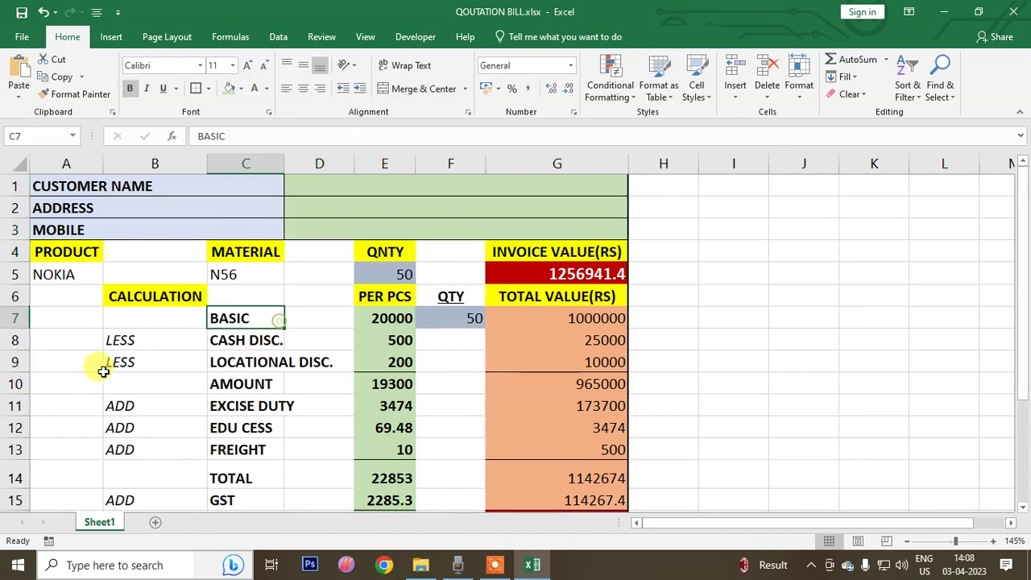
scroll(121, 316, down, 1)
scroll(120, 334, up, 1)
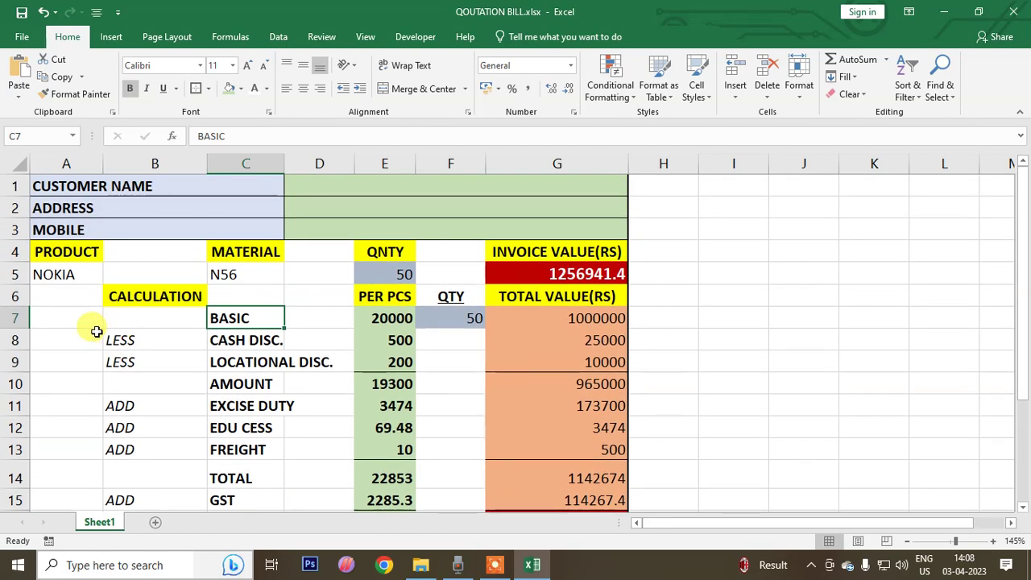
key(Right)
key(Right)
key(Right)
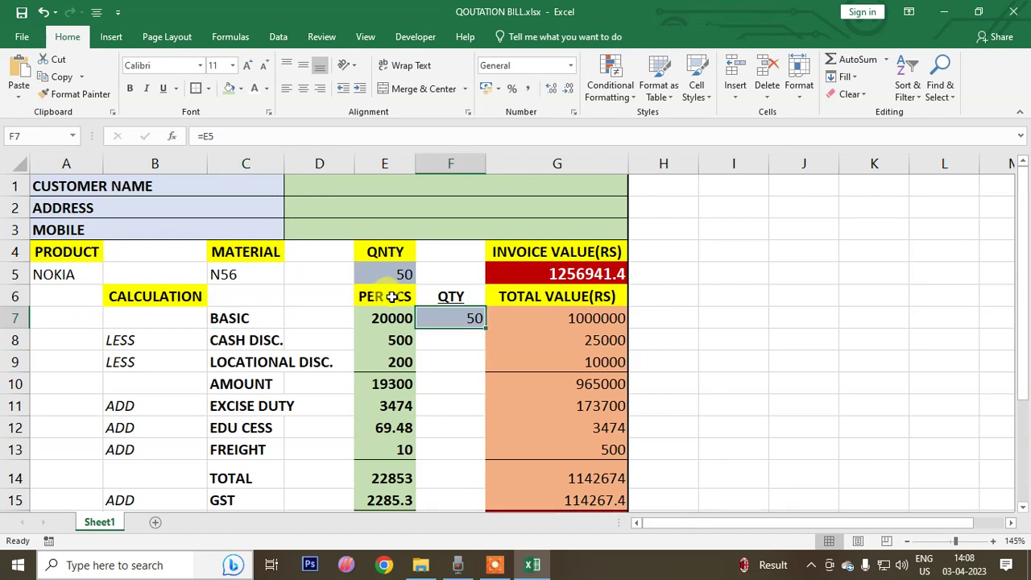